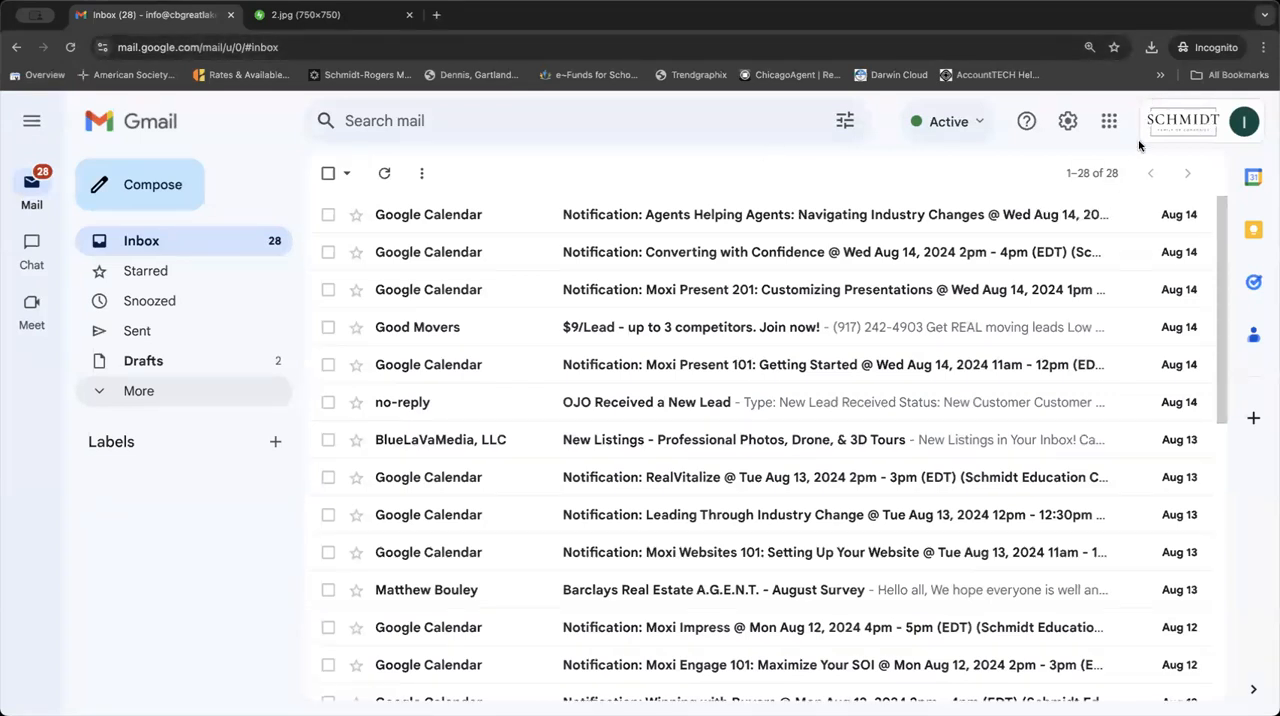
# View the account details of the signed-in Google account and close them again.
pyautogui.click(1081, 180)
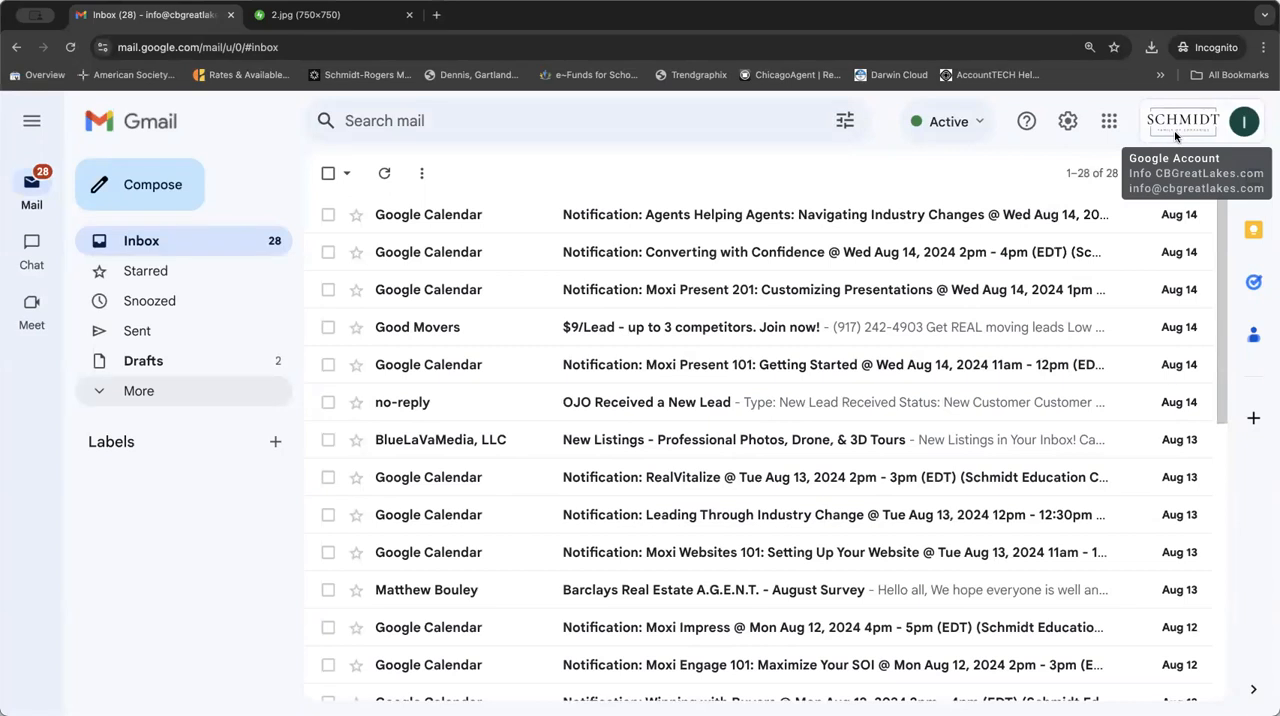
pyautogui.click(1246, 124)
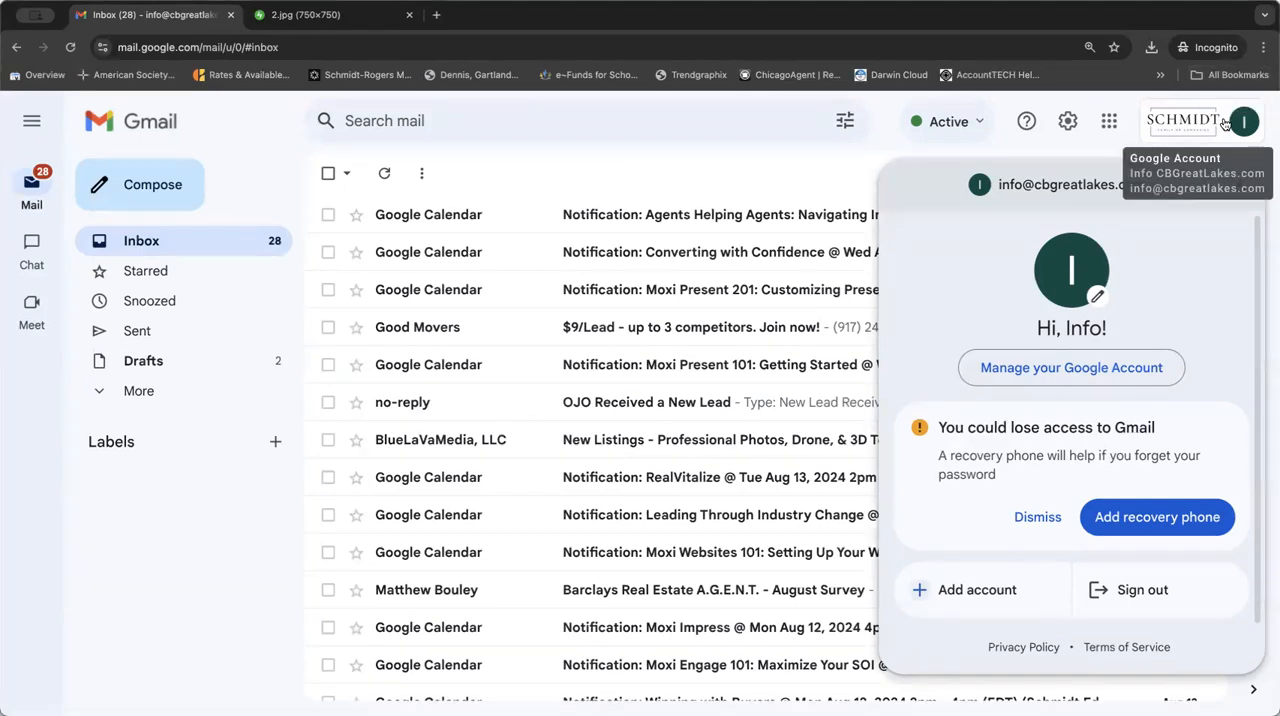
pyautogui.click(1224, 122)
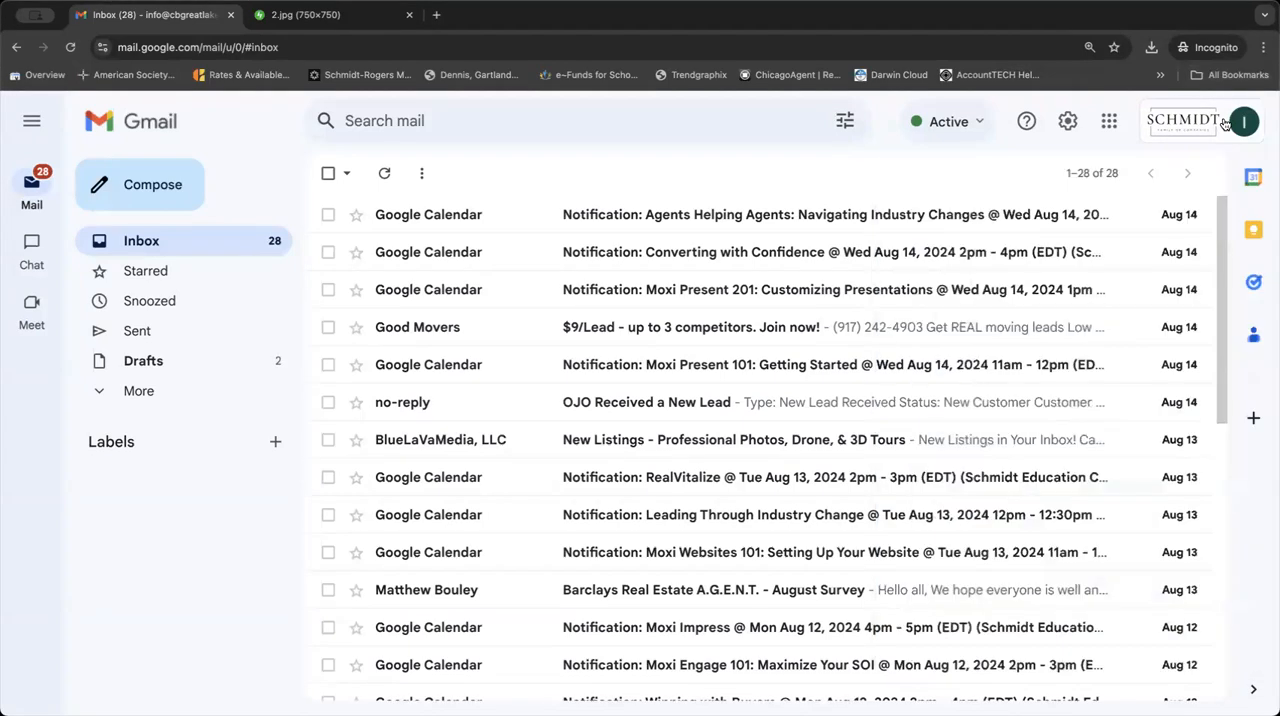
pyautogui.click(1212, 133)
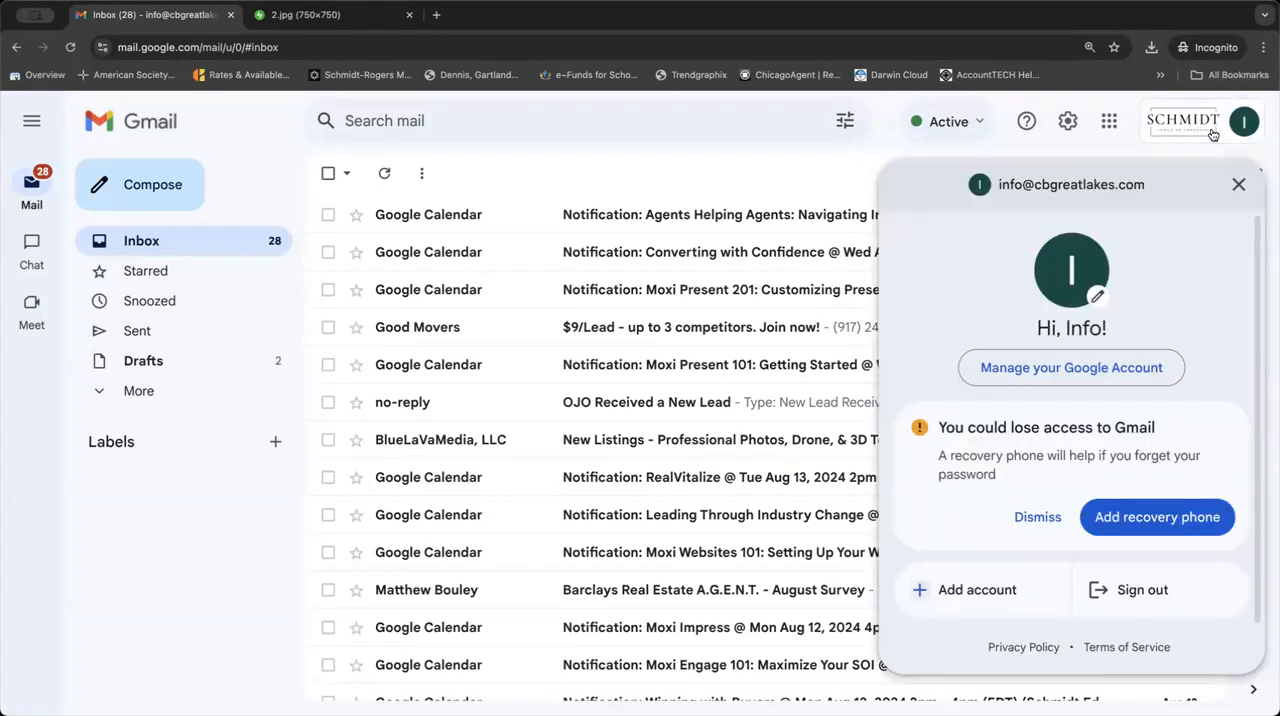
pyautogui.click(1212, 133)
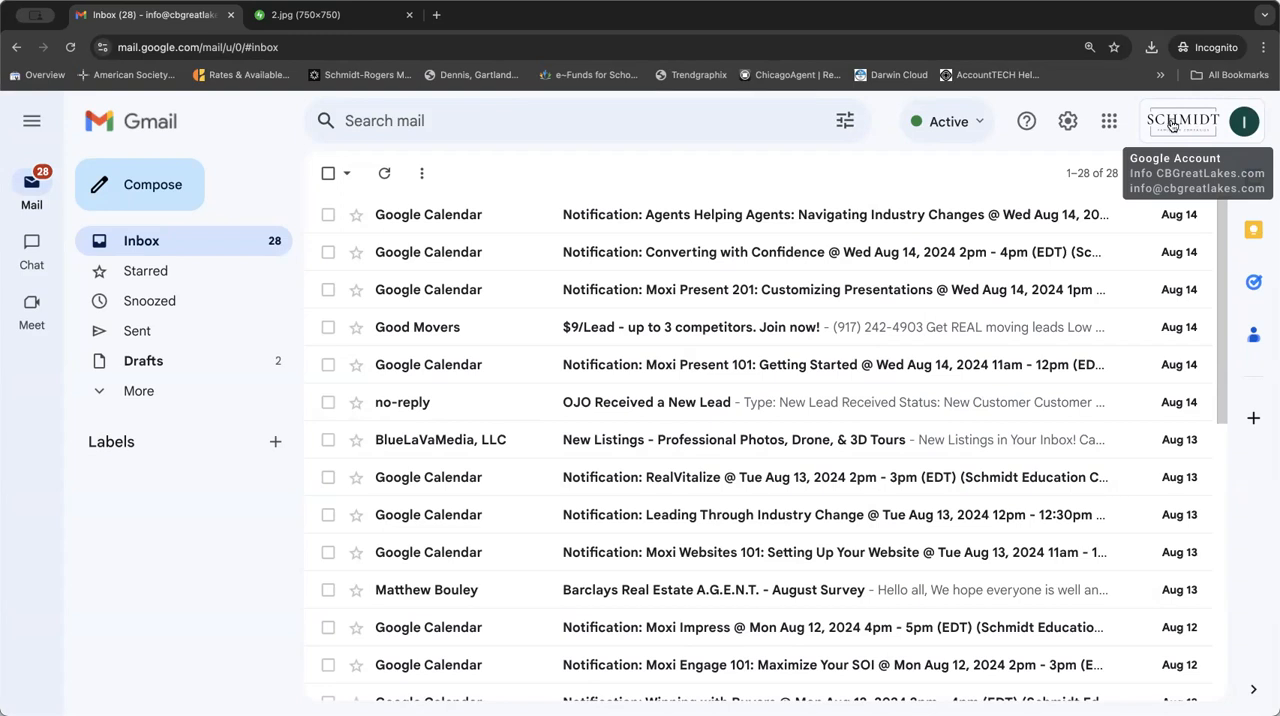
# Apply the forest stream photo as the mailbox theme and save it.
pyautogui.click(1067, 122)
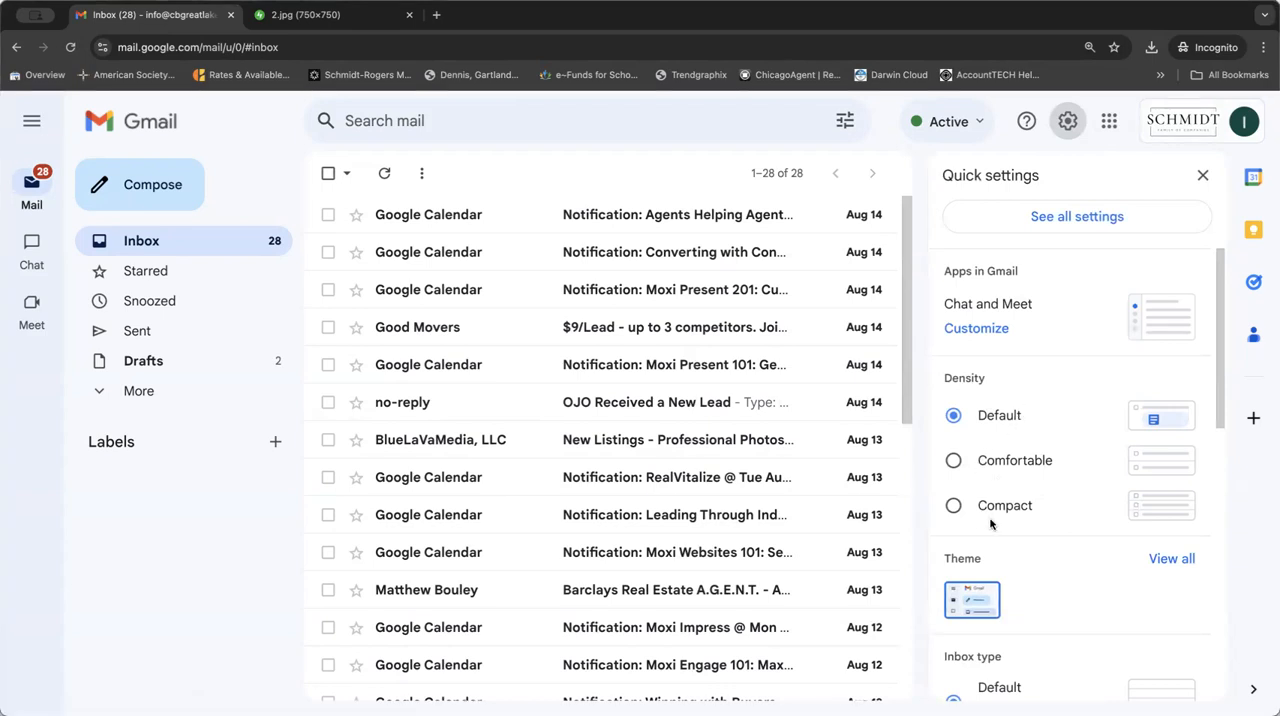
pyautogui.click(1165, 559)
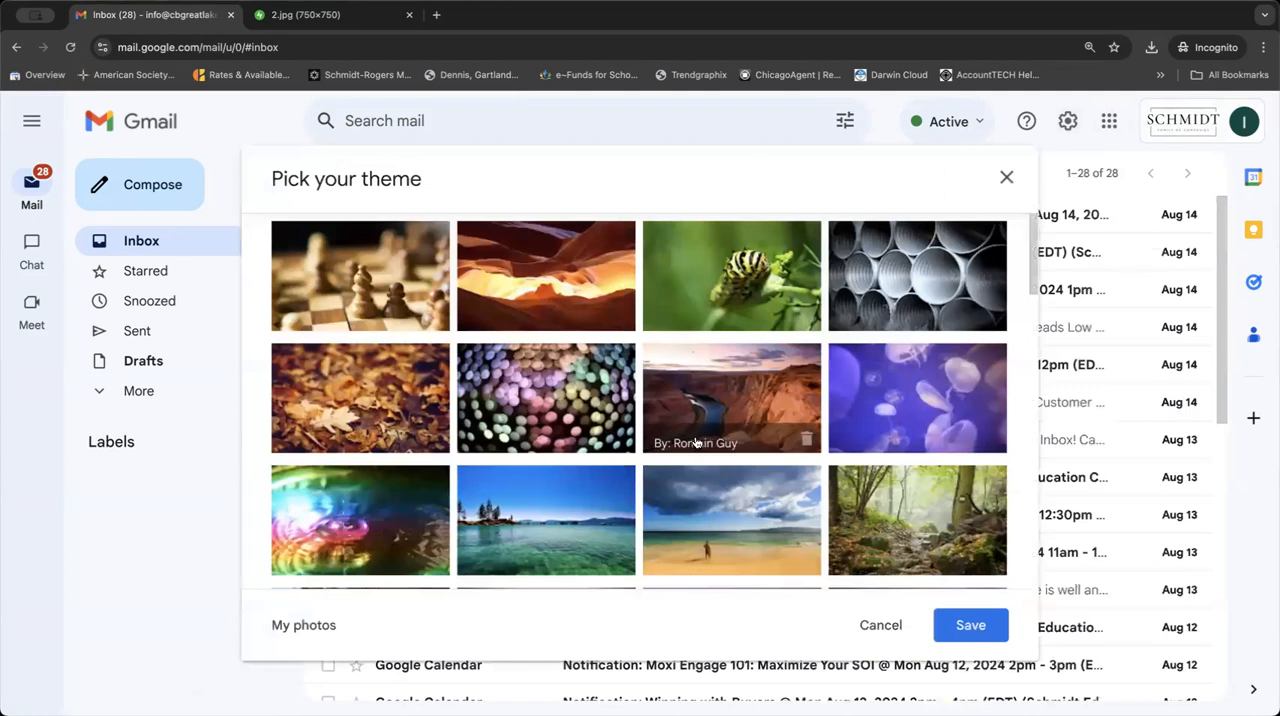
pyautogui.click(890, 495)
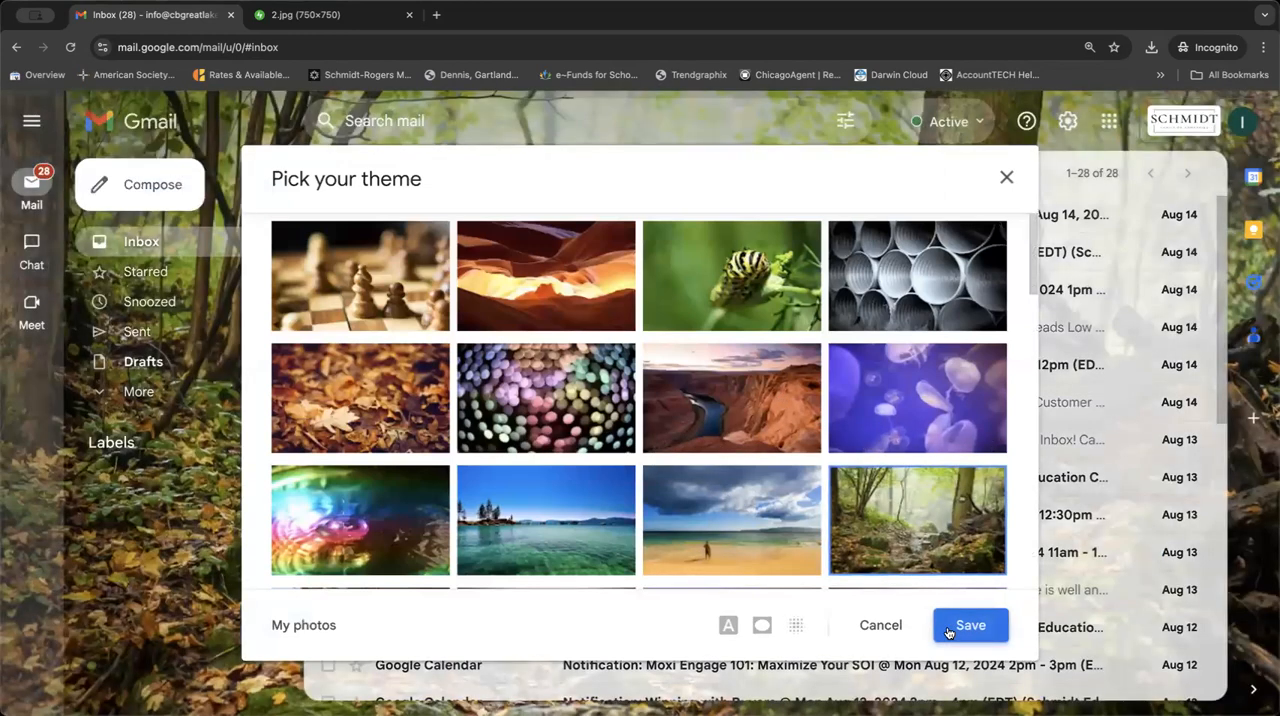
pyautogui.click(948, 626)
# Set the reading pane to Right of inbox in the quick settings and reload the mailbox.
pyautogui.click(1066, 121)
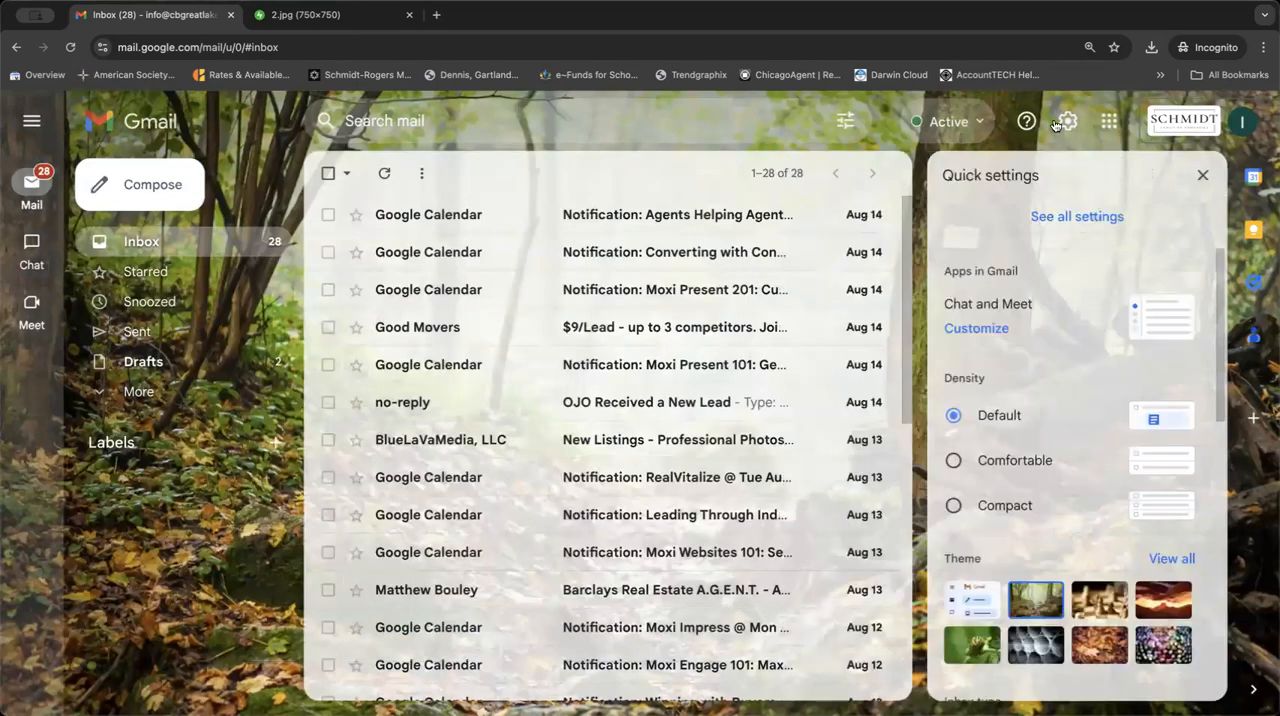
pyautogui.scroll(-5, 997, 506)
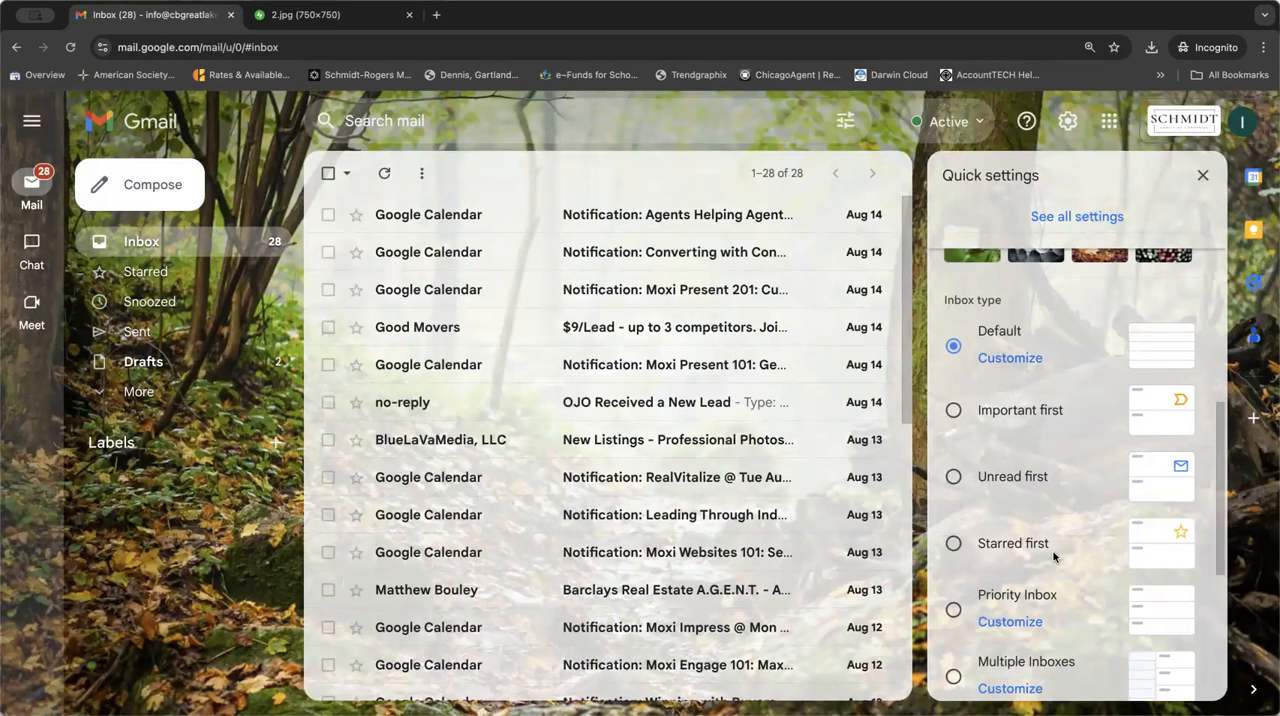
pyautogui.scroll(-3, 1053, 557)
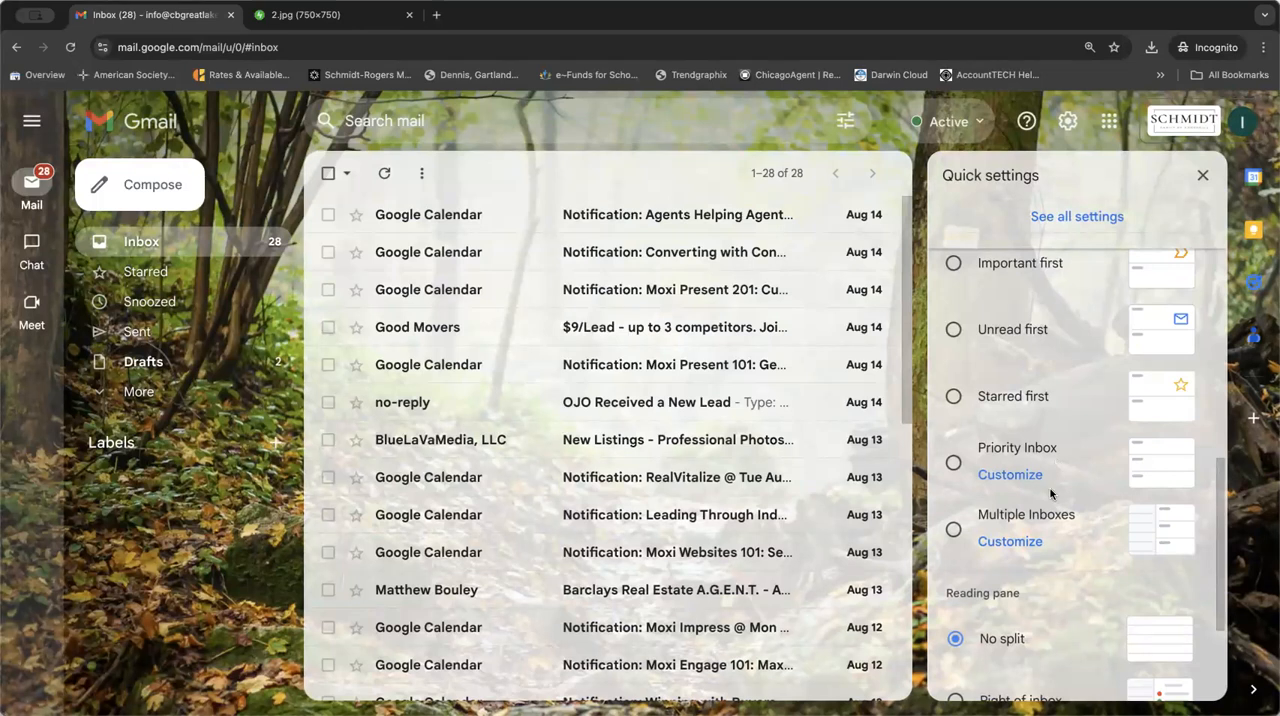
pyautogui.scroll(-1, 1051, 497)
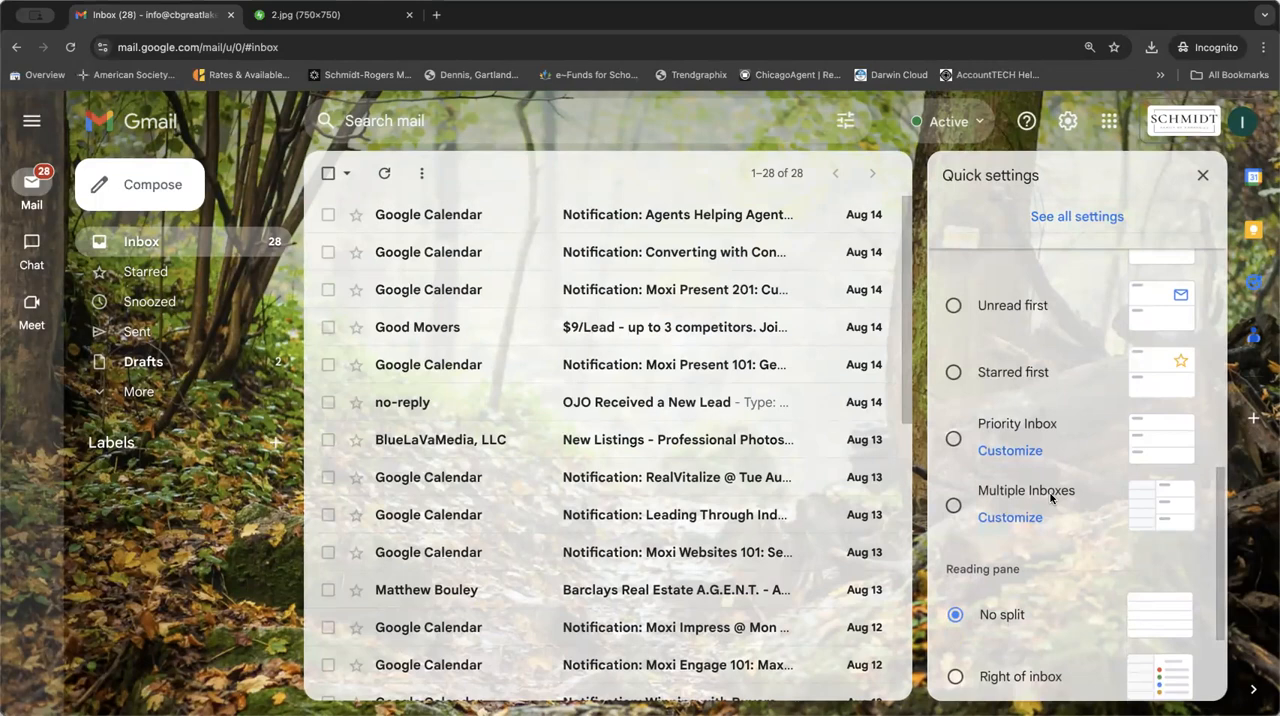
pyautogui.scroll(-3, 1051, 497)
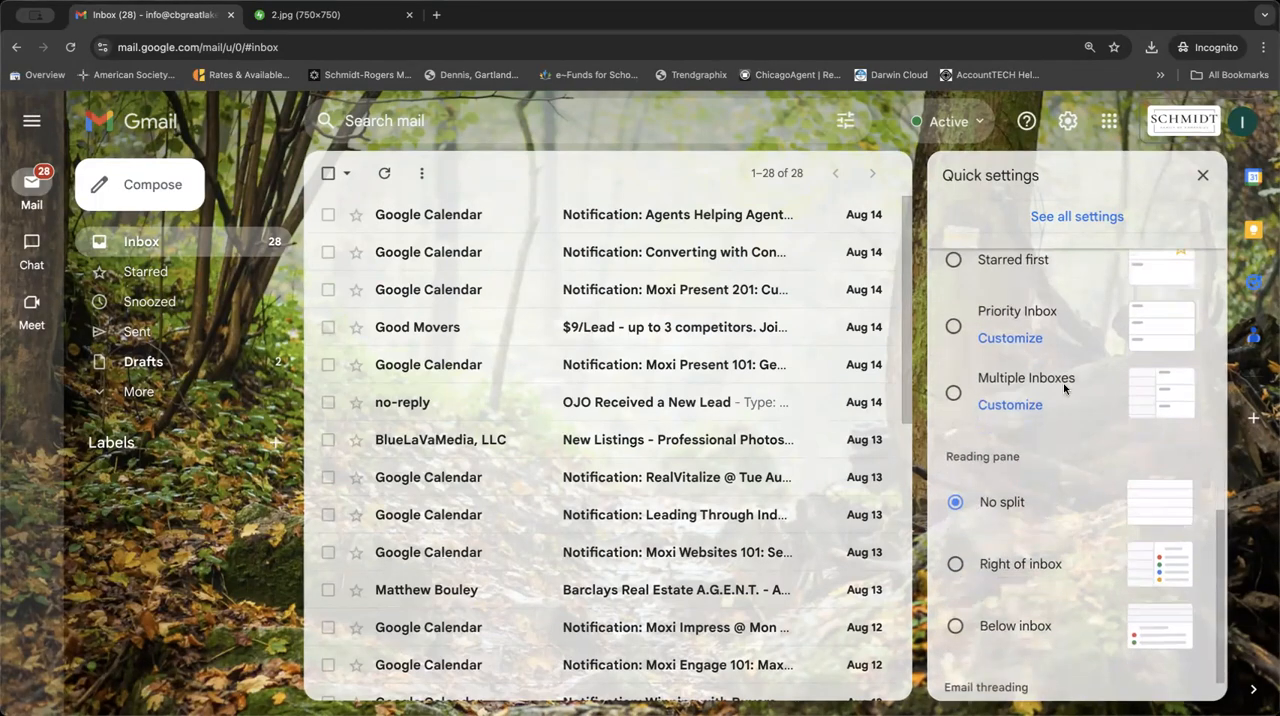
pyautogui.scroll(-2, 1069, 606)
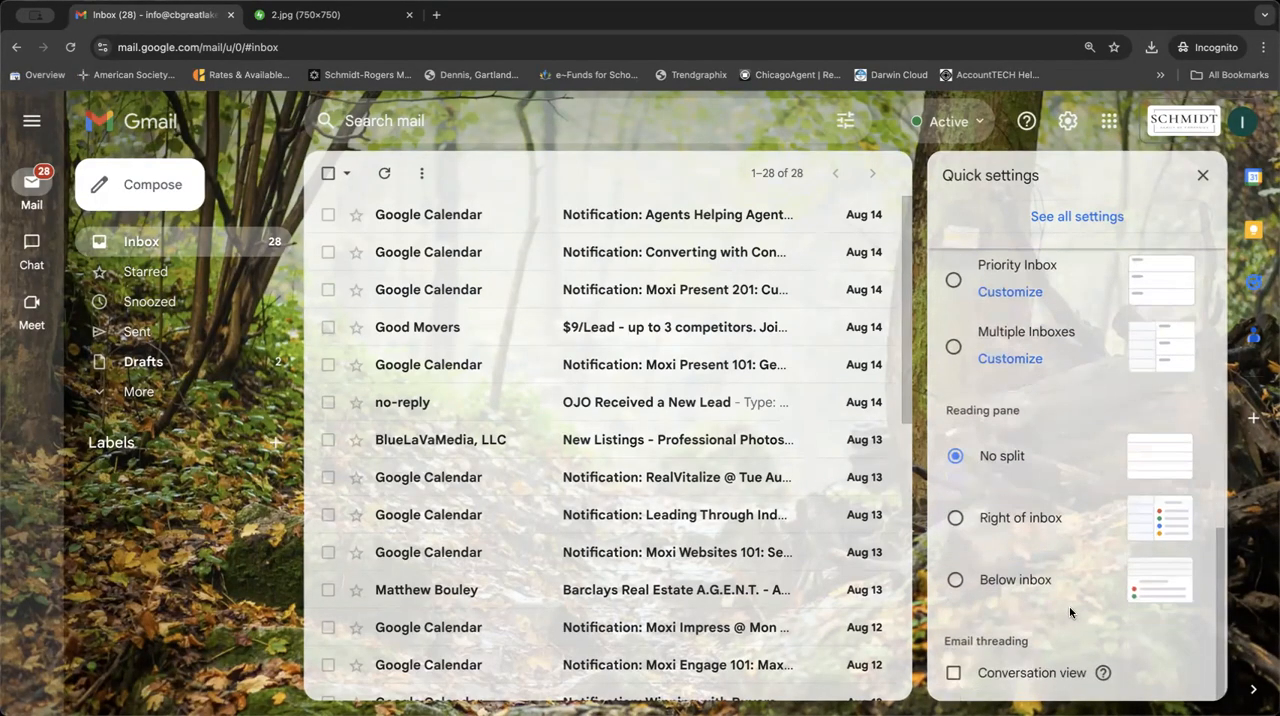
pyautogui.click(1003, 518)
pyautogui.click(814, 424)
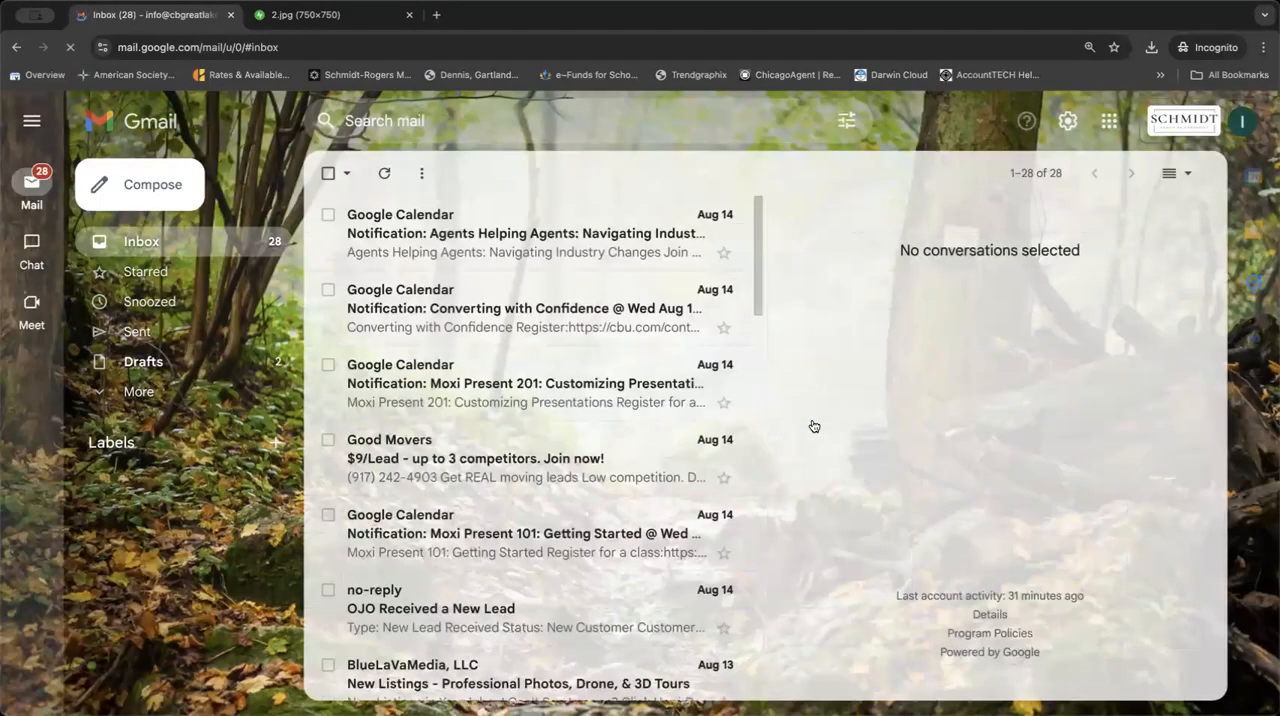
# Open the "Agents Helping Agents" notification in the reading pane and archive the "Converting with Confidence" notification.
pyautogui.click(536, 240)
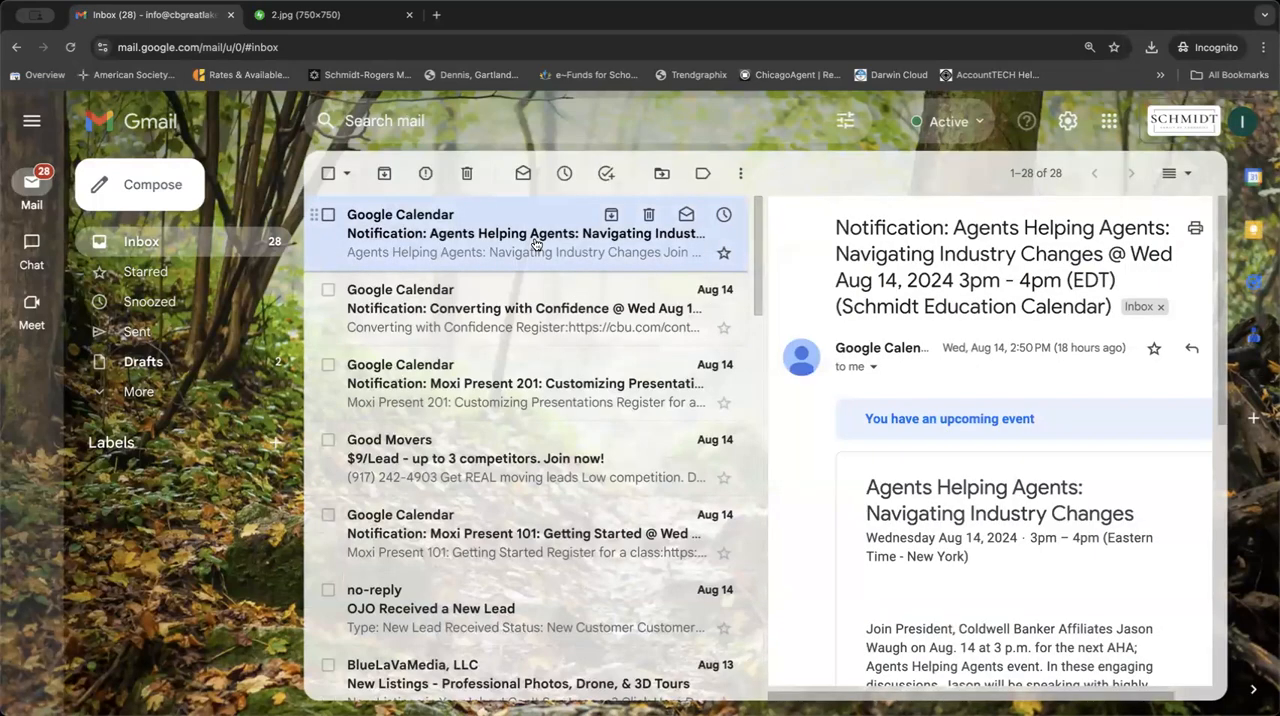
pyautogui.click(616, 302)
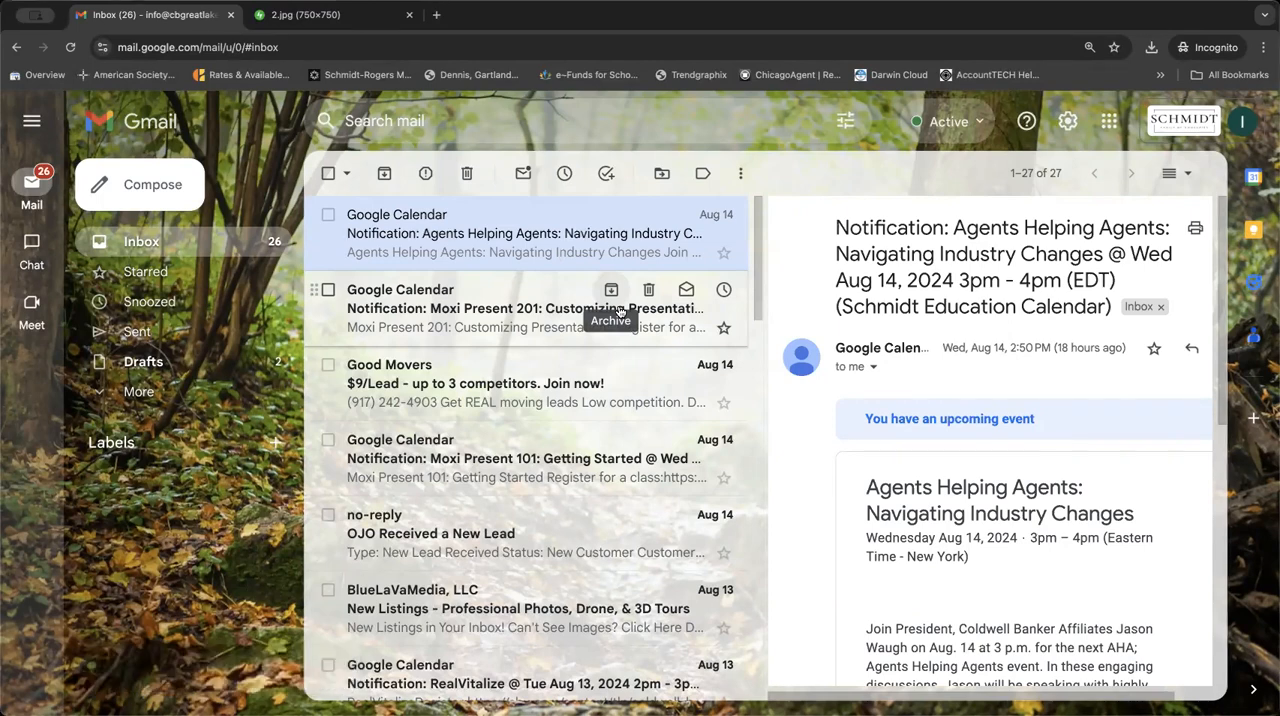
# Try the reading pane below the inbox and set it back to No split.
pyautogui.click(1060, 124)
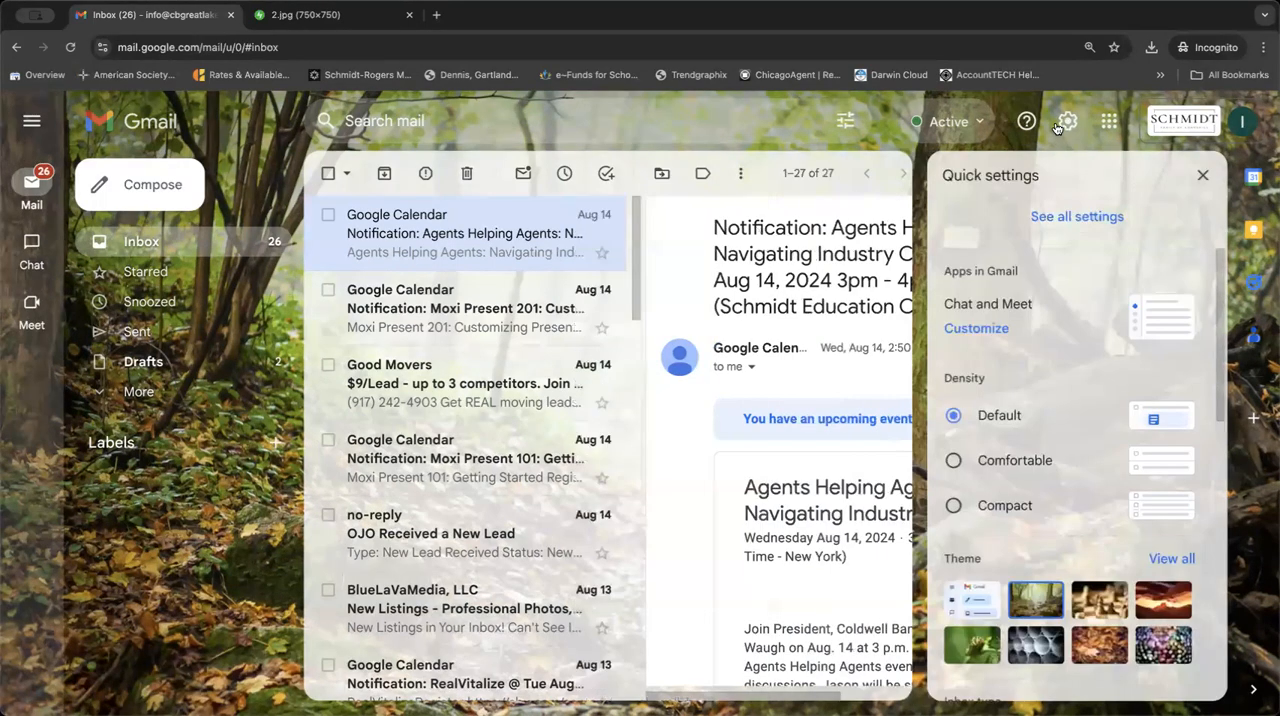
pyautogui.scroll(-1, 1003, 449)
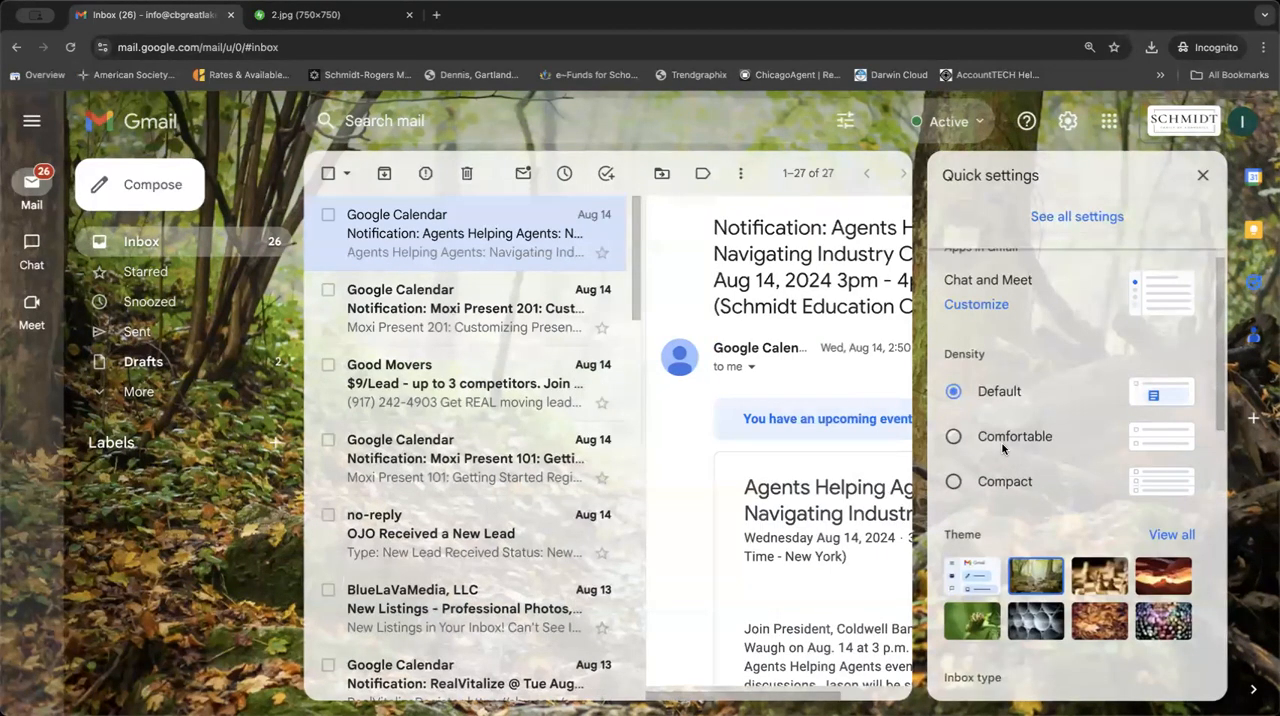
pyautogui.scroll(-5, 1003, 449)
pyautogui.click(1020, 582)
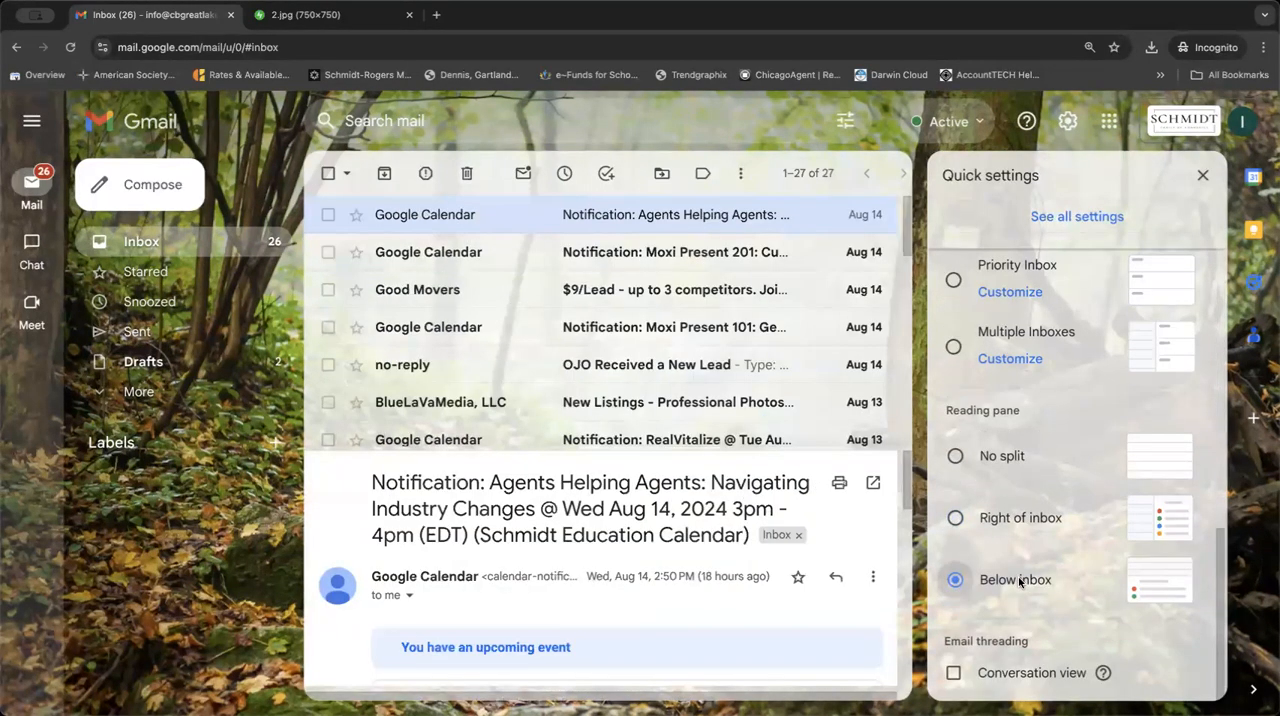
pyautogui.click(1003, 460)
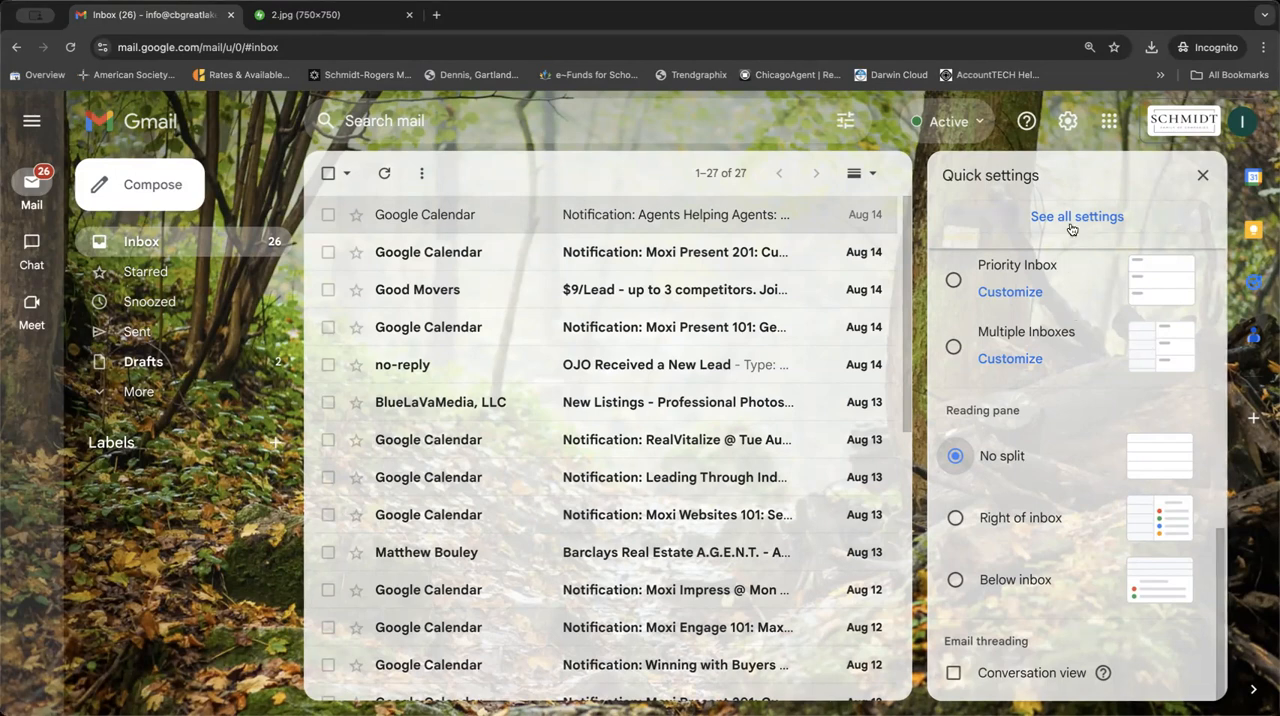
# Open the full mail settings and view the choices for maximum page size without changing it.
pyautogui.scroll(6, 1066, 368)
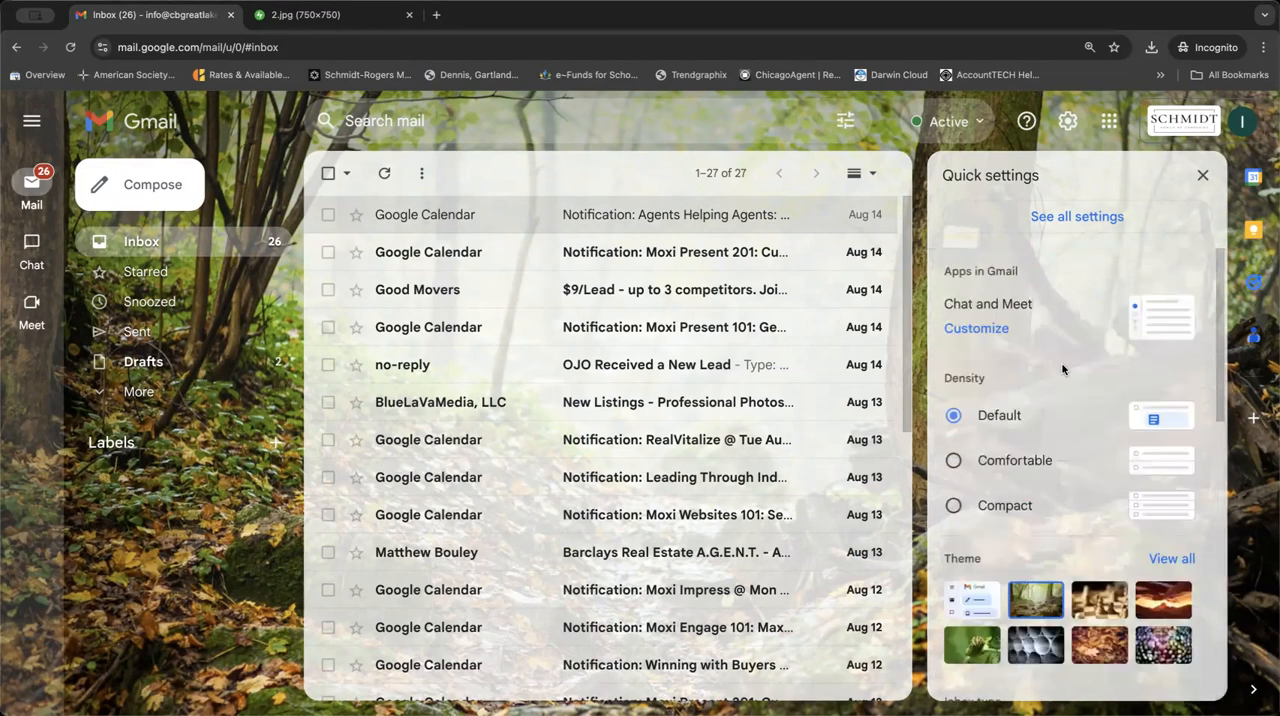
pyautogui.scroll(-2, 1064, 369)
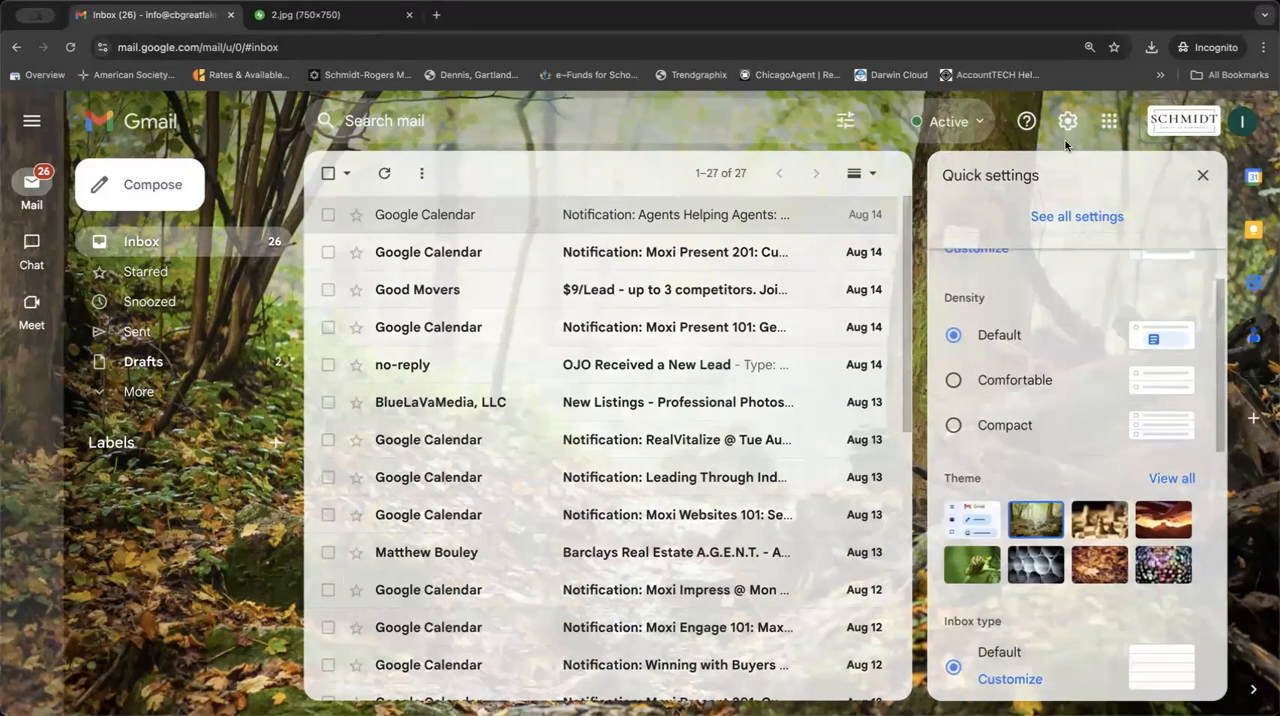
pyautogui.click(1071, 218)
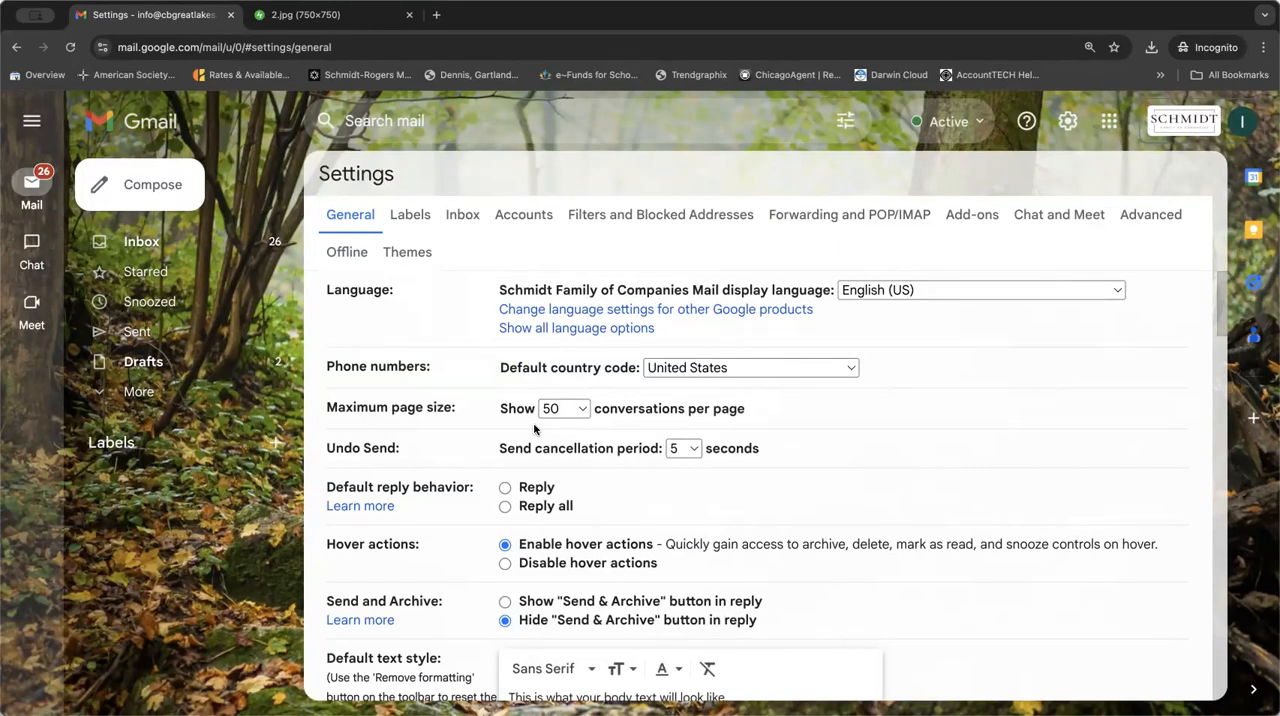
pyautogui.click(574, 410)
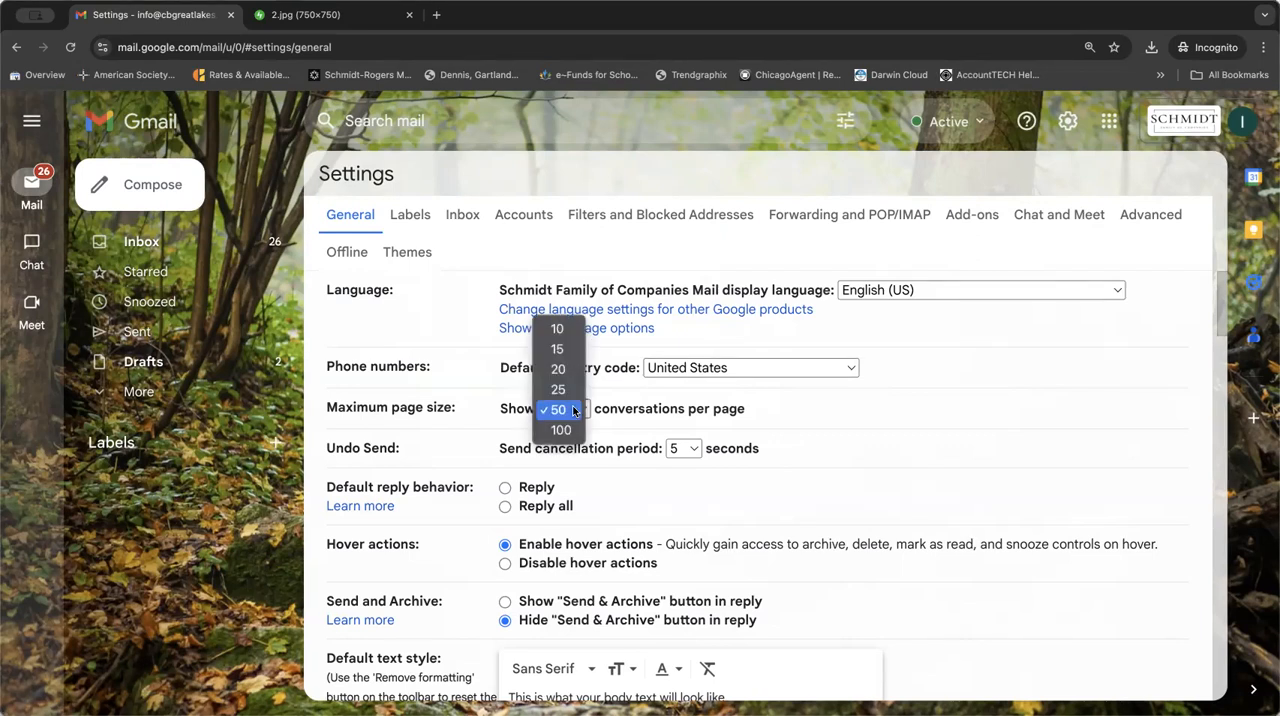
pyautogui.click(676, 389)
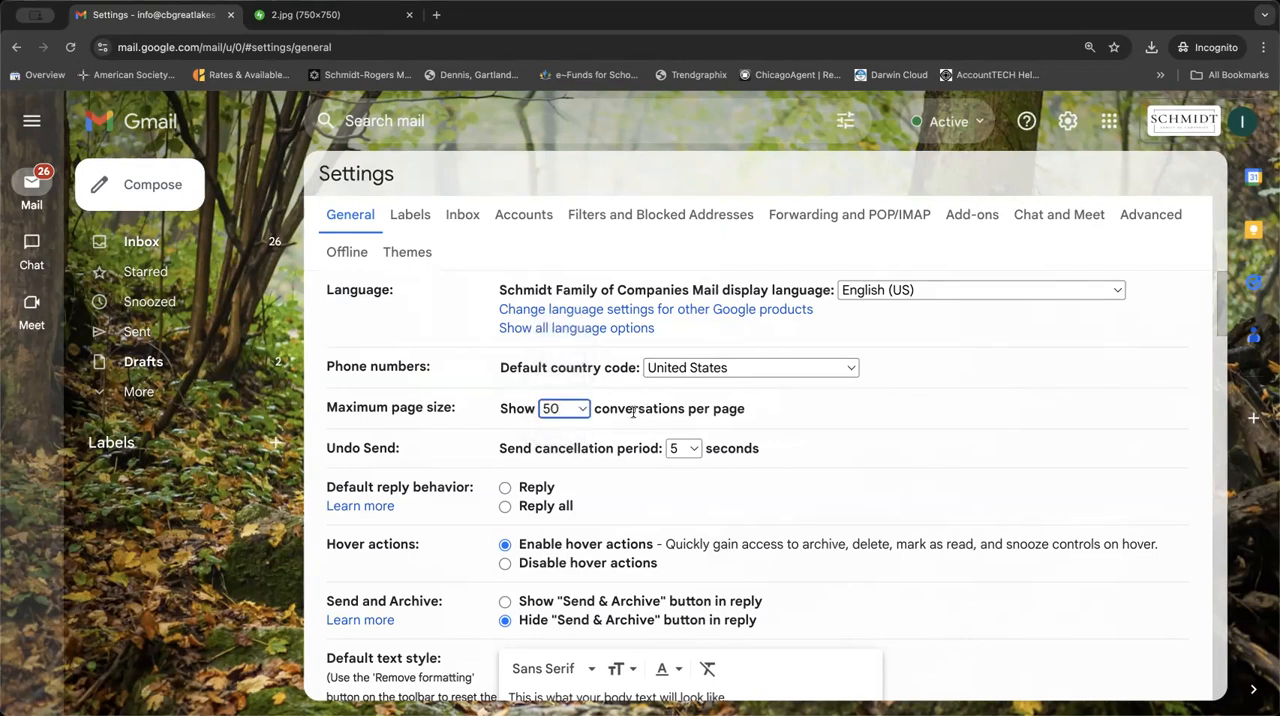
# Review the remaining General settings from default text style through signature to vacation responder, and leave without saving.
pyautogui.scroll(-2, 635, 412)
pyautogui.scroll(-8, 633, 416)
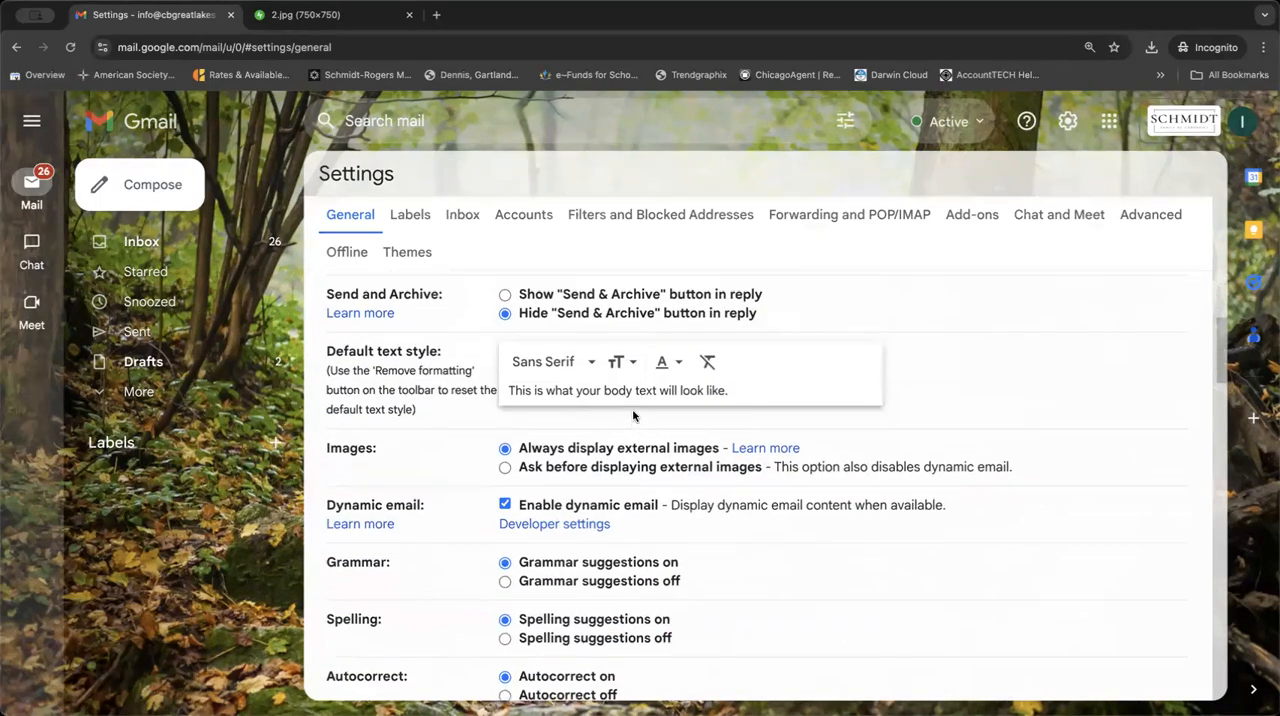
pyautogui.scroll(-2, 633, 416)
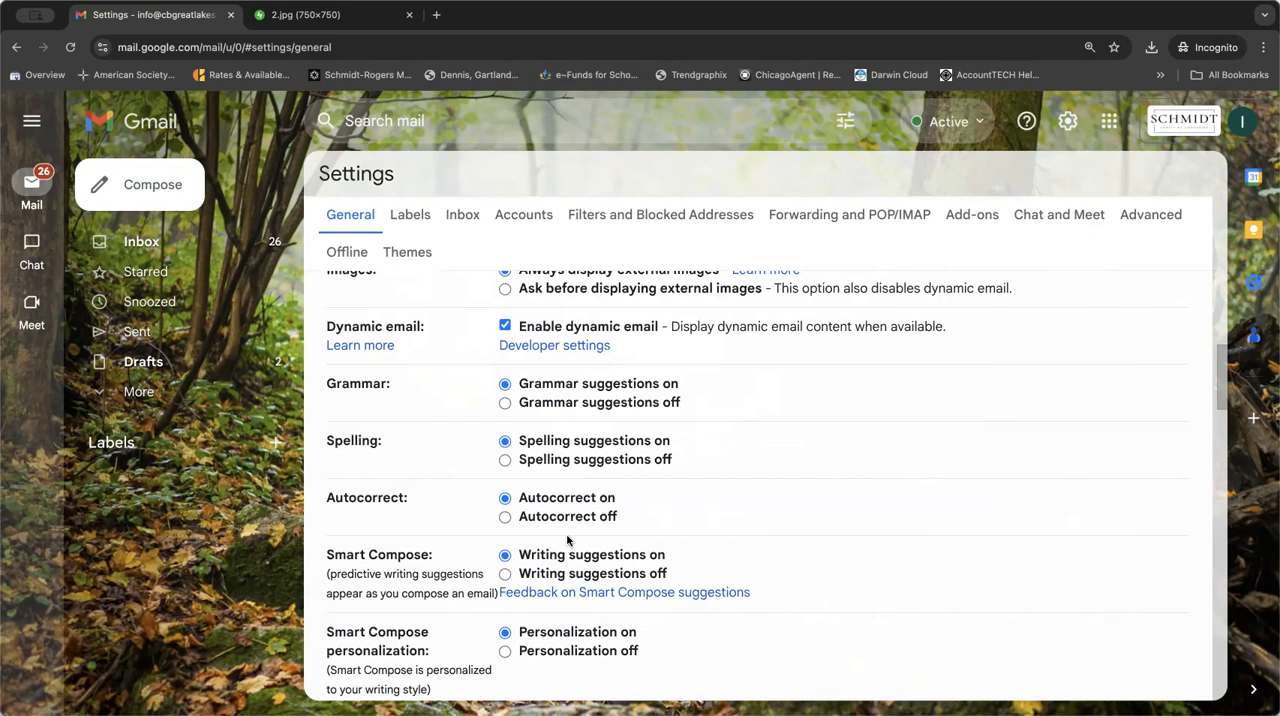
pyautogui.scroll(-3, 567, 540)
pyautogui.scroll(-1, 567, 540)
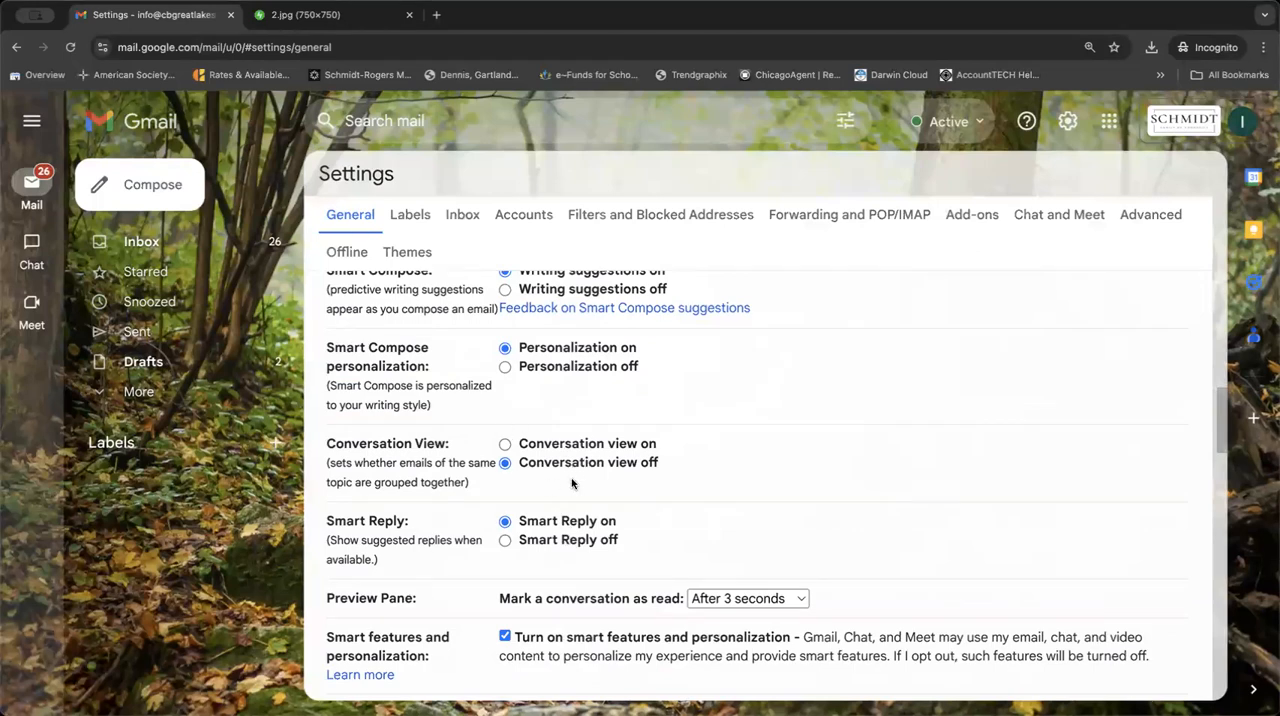
pyautogui.scroll(-3, 572, 485)
pyautogui.scroll(-3, 572, 485)
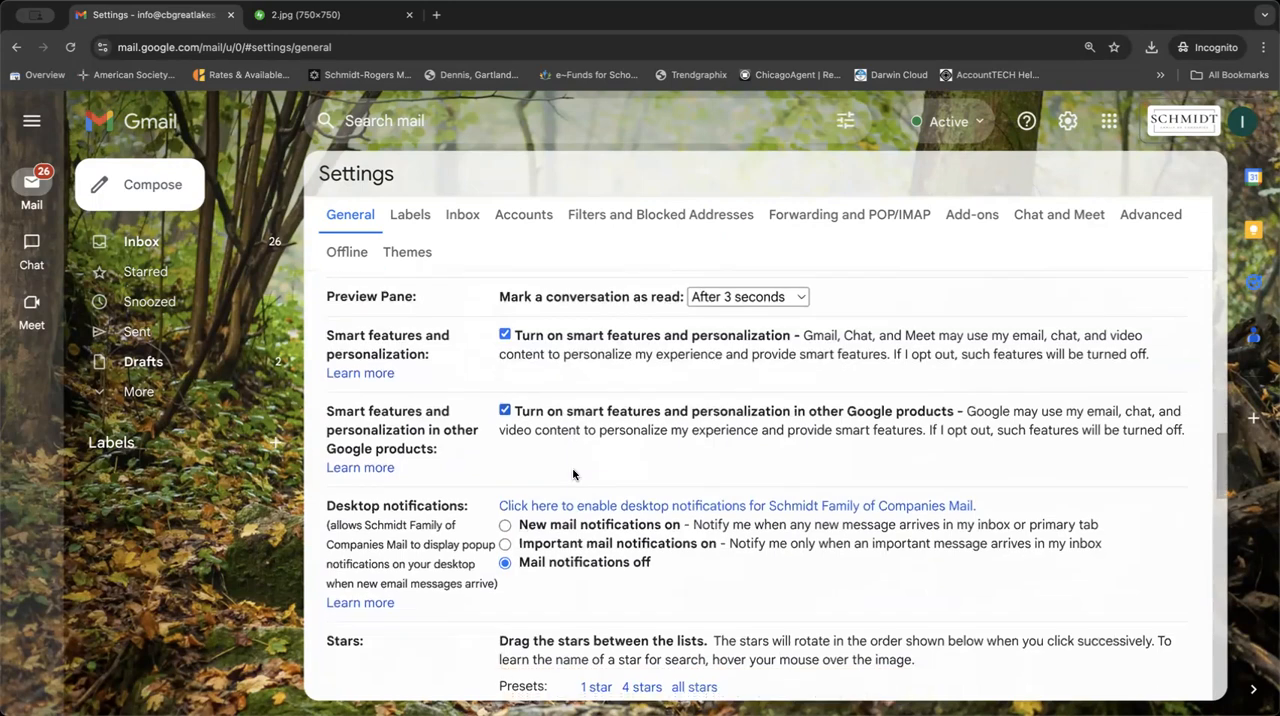
pyautogui.scroll(-2, 573, 475)
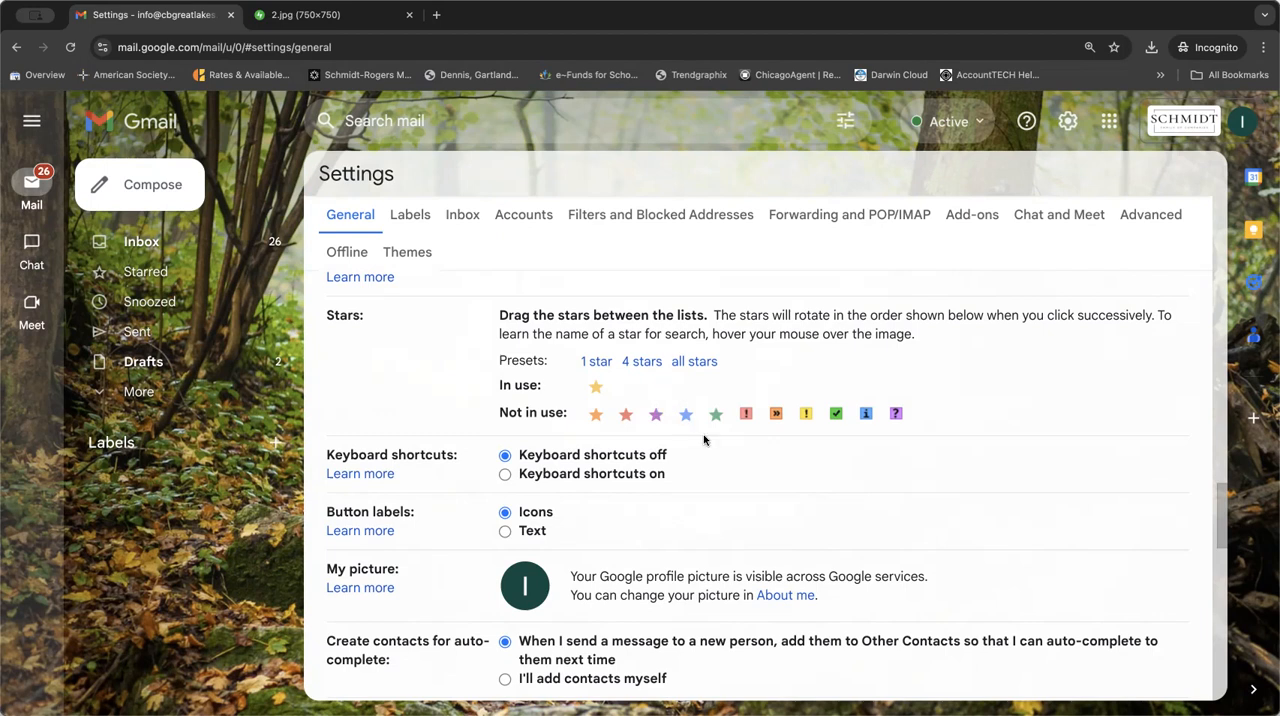
pyautogui.scroll(-5, 703, 440)
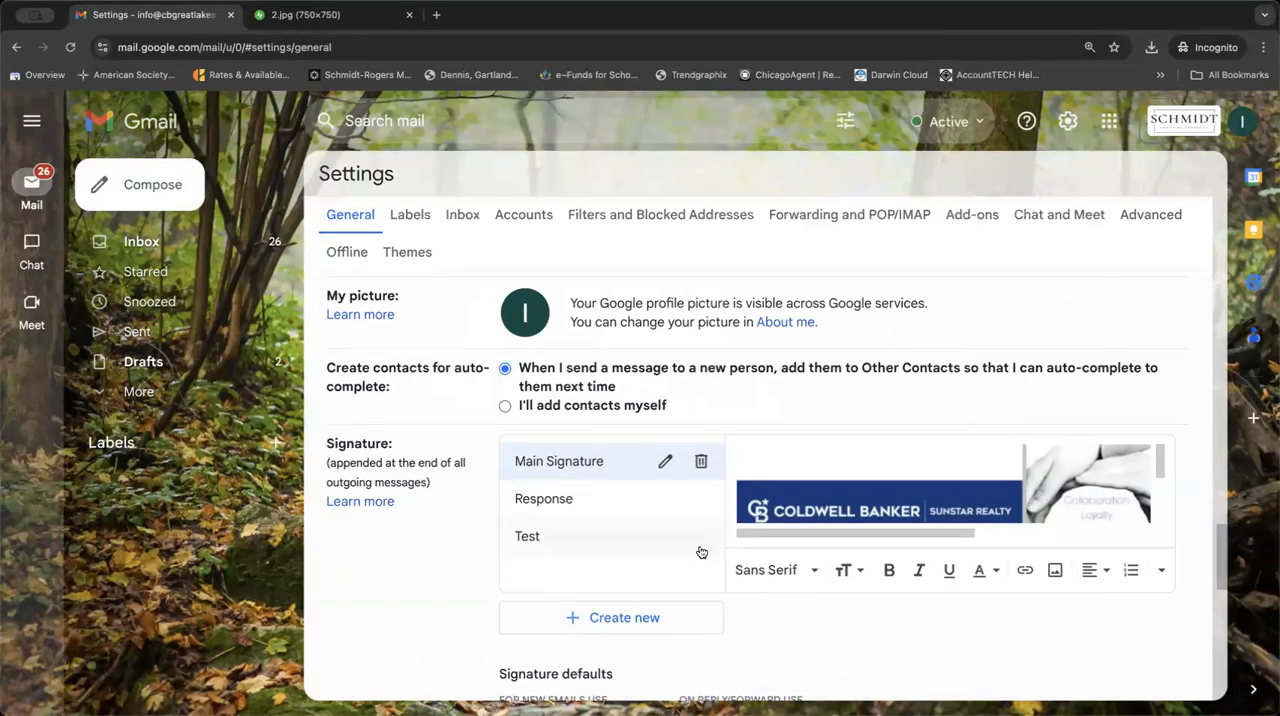
pyautogui.scroll(-1, 737, 533)
pyautogui.scroll(-6, 737, 533)
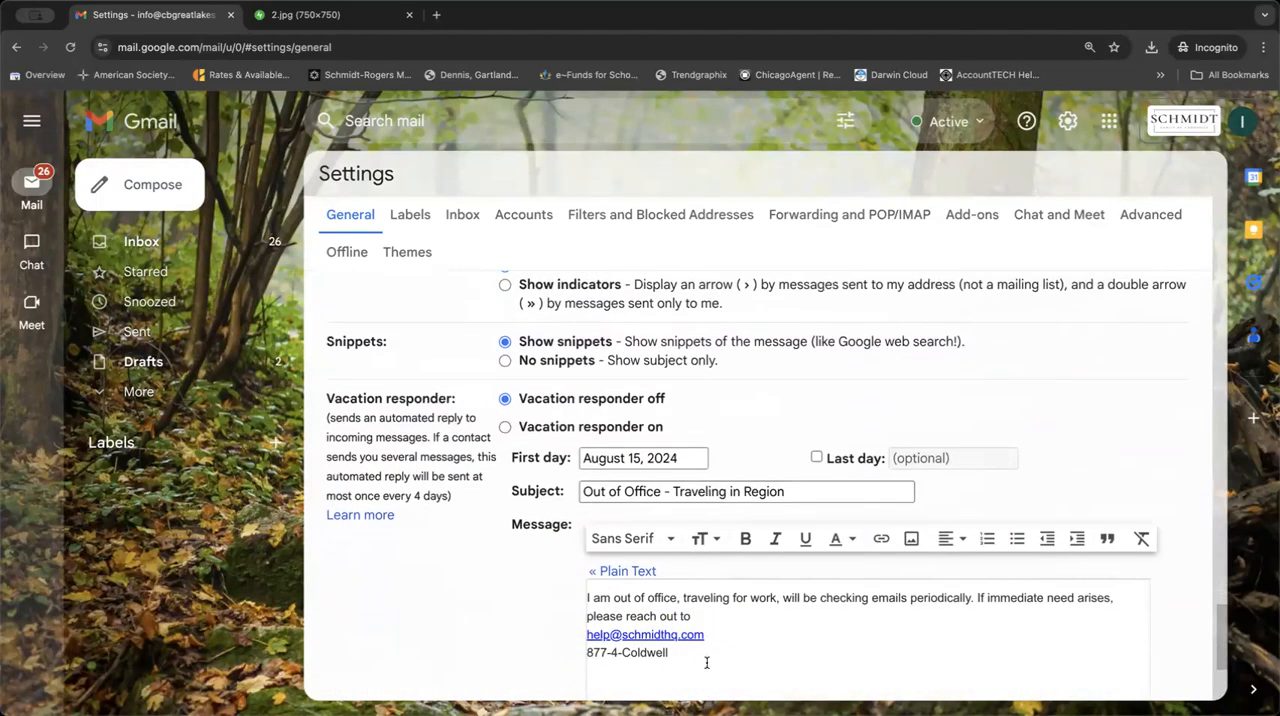
pyautogui.scroll(-4, 651, 643)
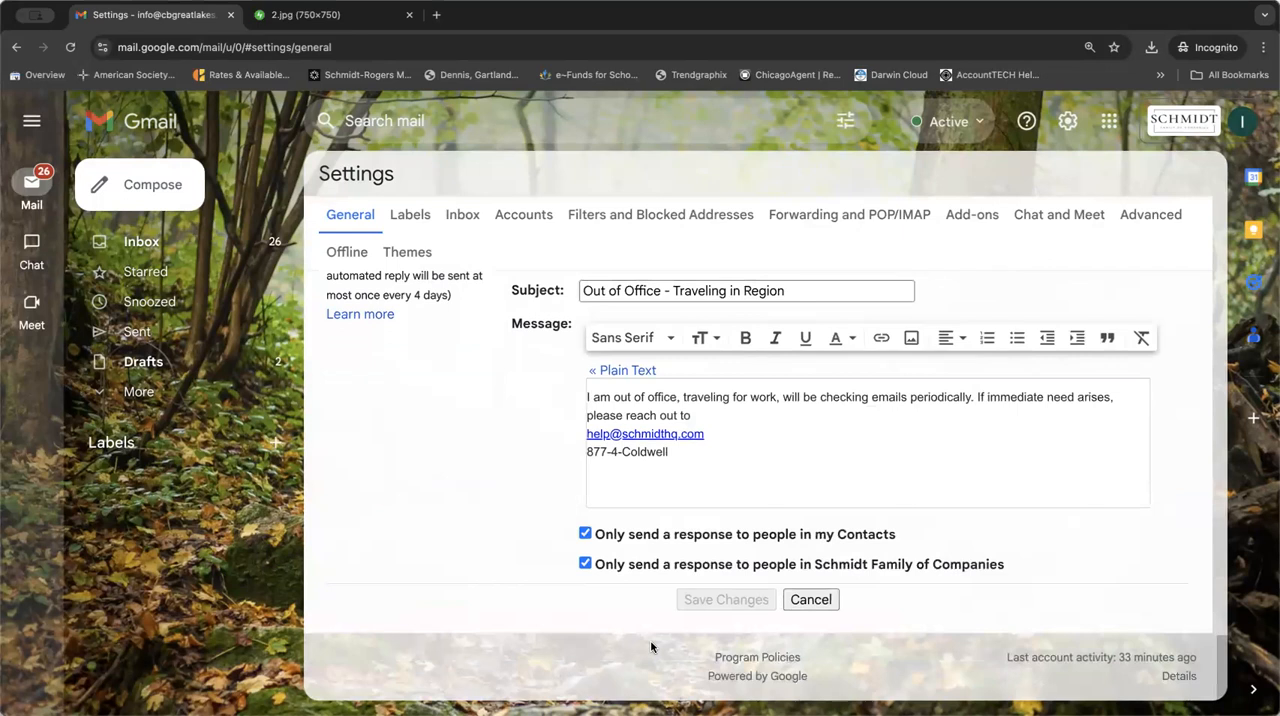
pyautogui.click(810, 600)
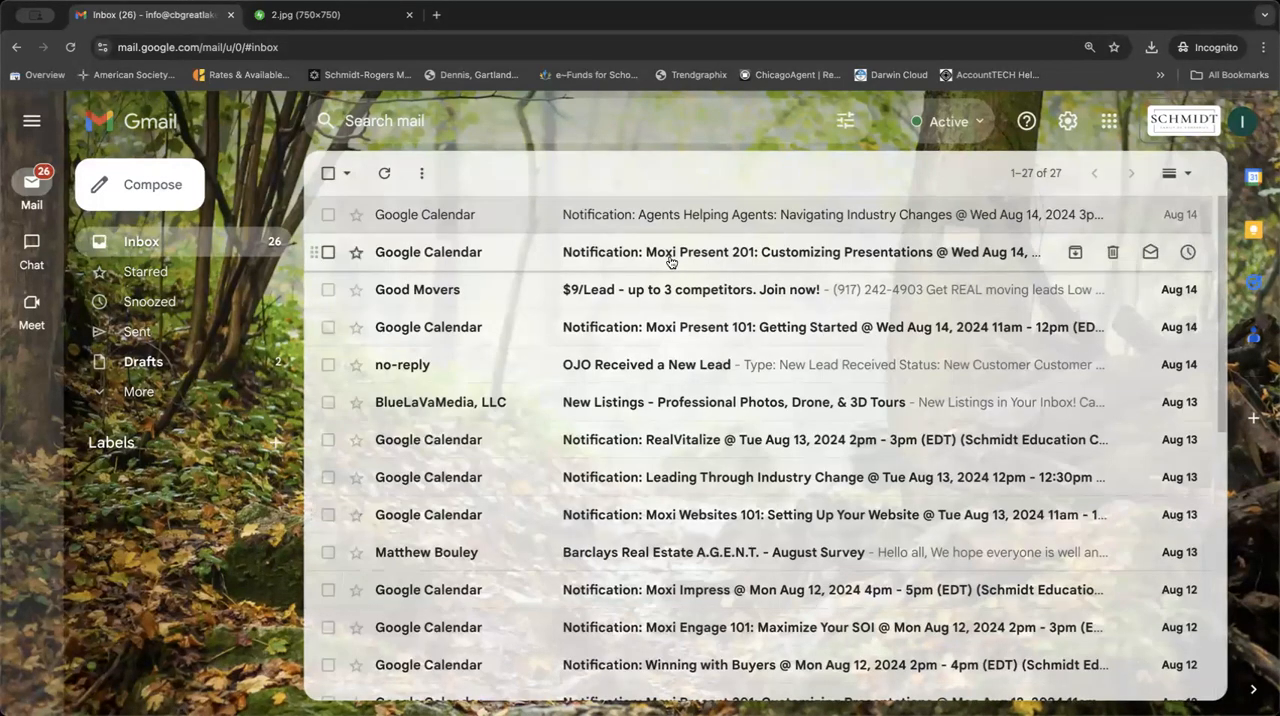
# In the full mail settings, put all stars in use with the "all stars" preset and save the changes.
pyautogui.click(1068, 121)
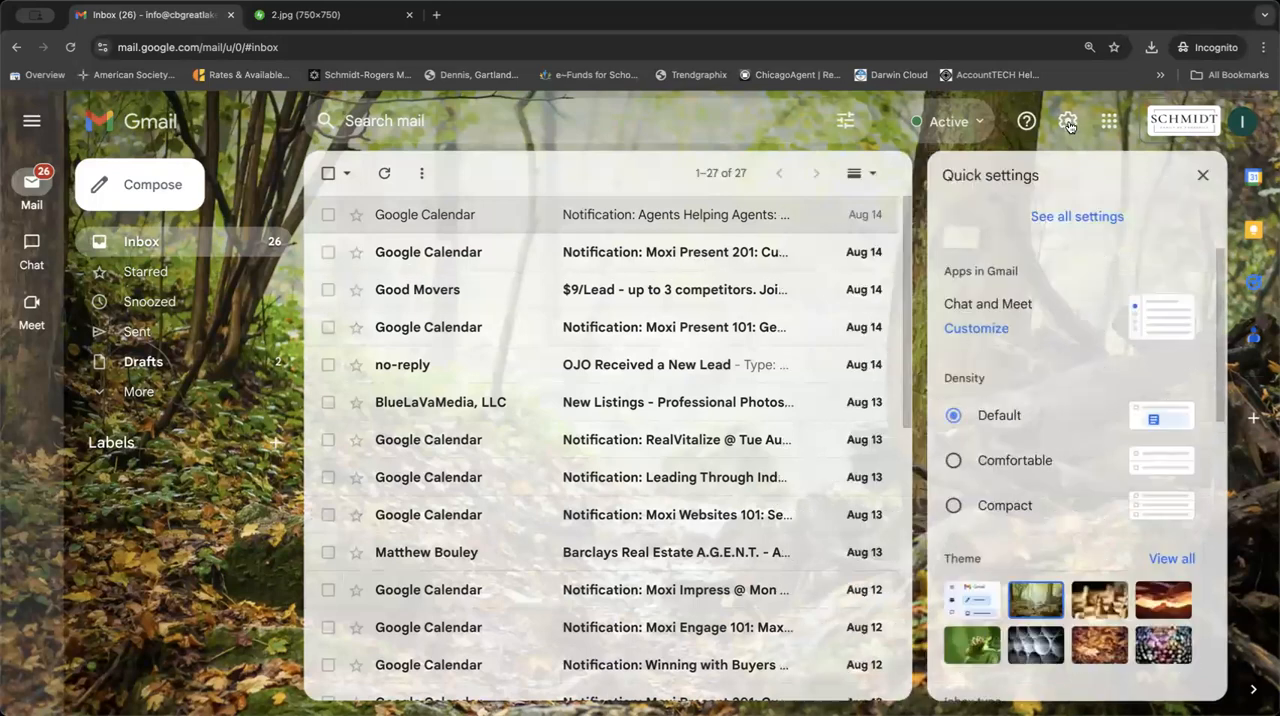
pyautogui.click(1070, 216)
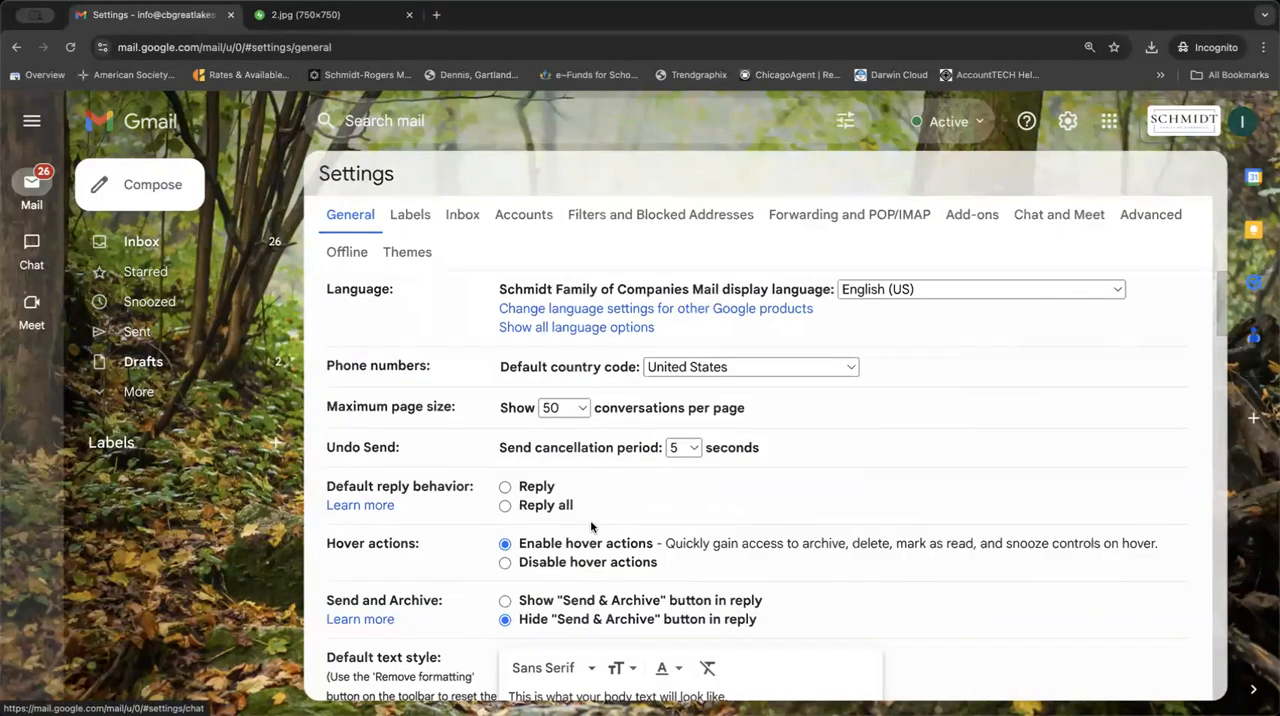
pyautogui.scroll(-5, 591, 527)
pyautogui.scroll(-10, 591, 527)
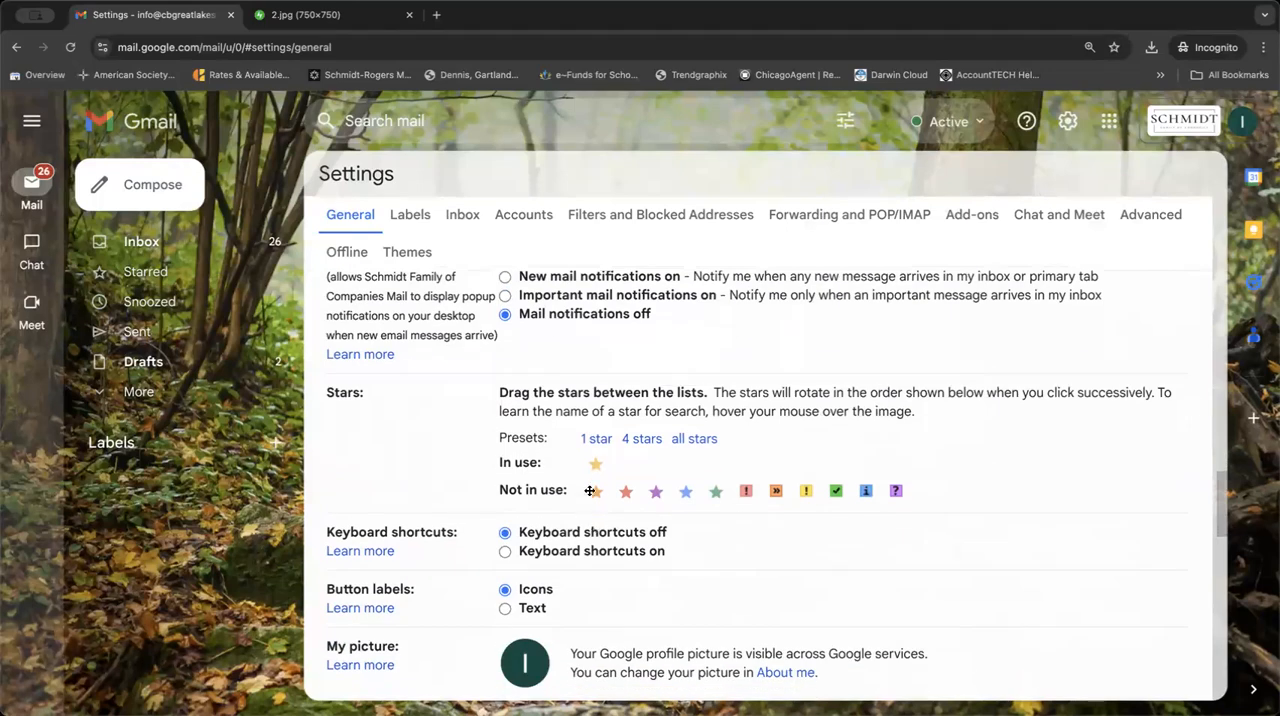
pyautogui.click(686, 438)
pyautogui.scroll(-15, 686, 438)
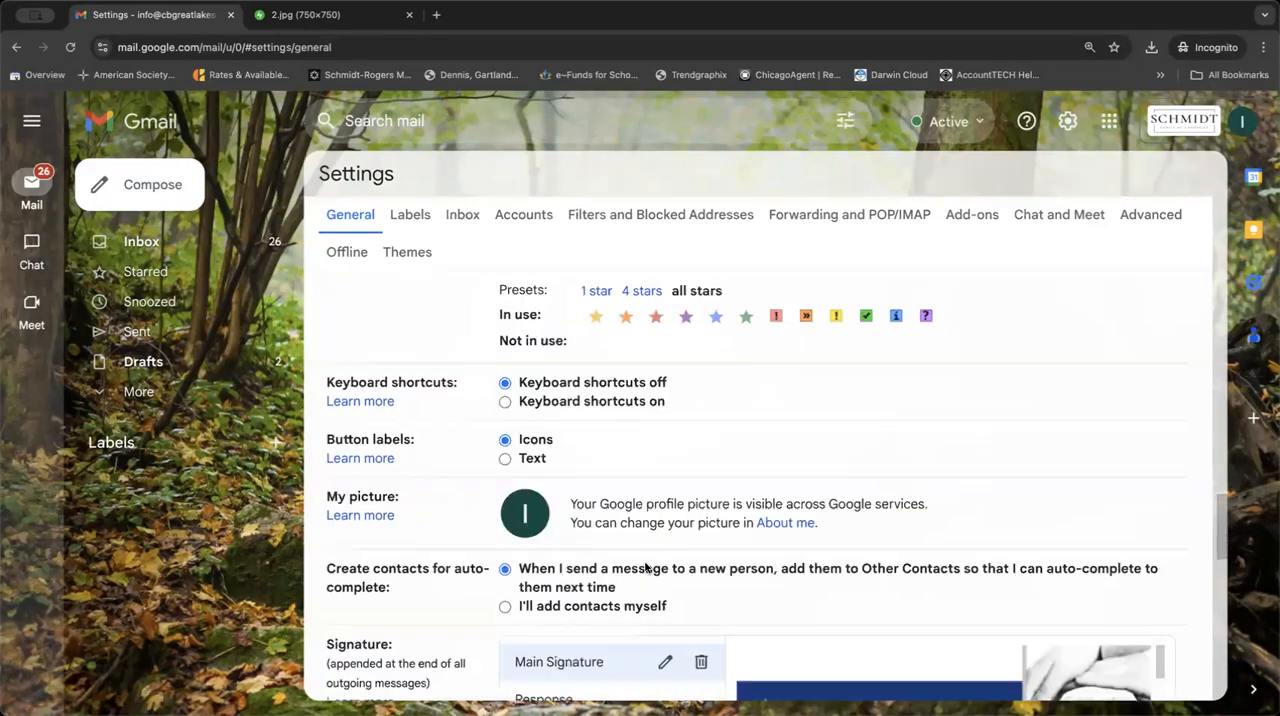
pyautogui.click(727, 600)
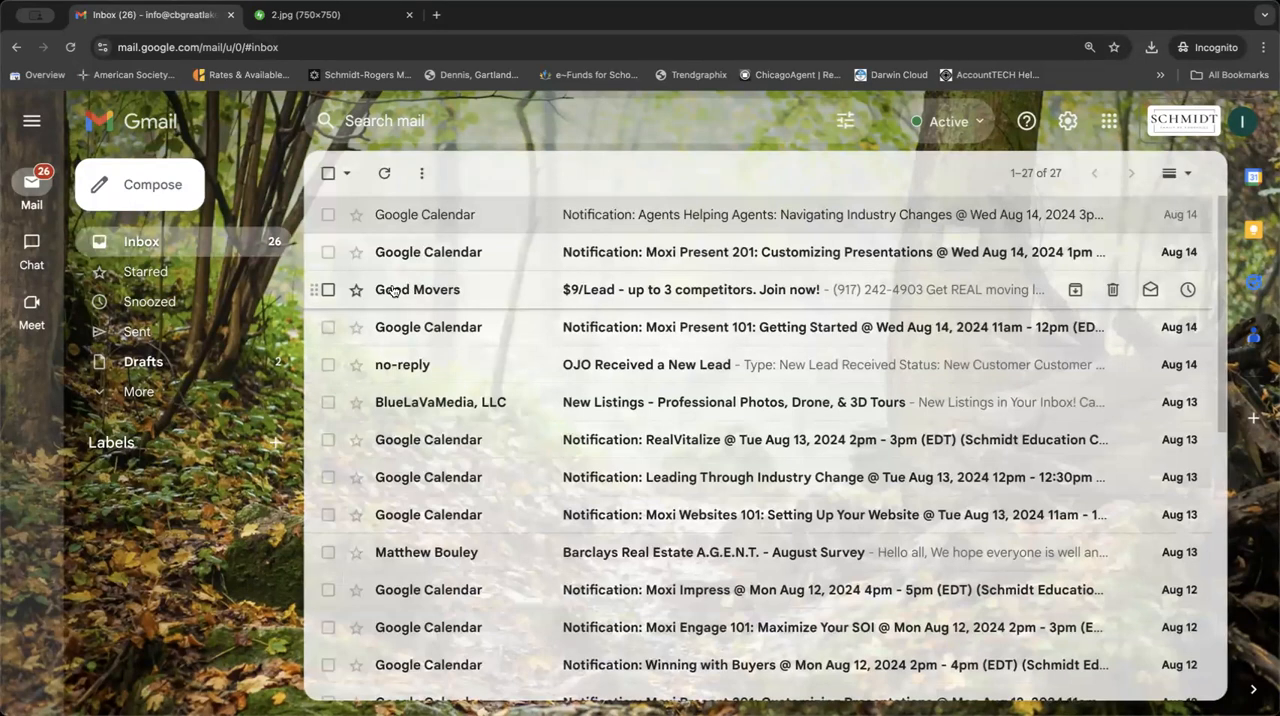
# Star the Good Movers email, the BlueLaVaMedia New Listings email and the Aug 13 Moxi Websites 101 notification in the inbox.
pyautogui.click(356, 289)
pyautogui.click(356, 401)
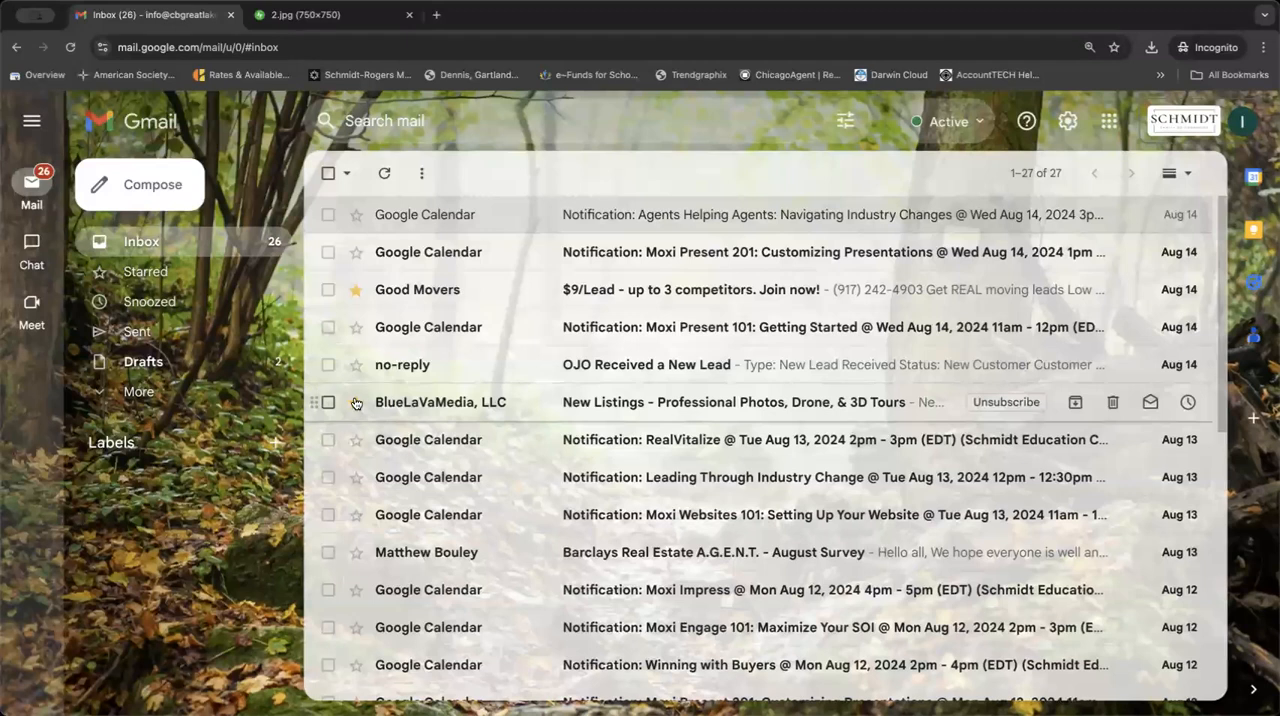
pyautogui.click(355, 515)
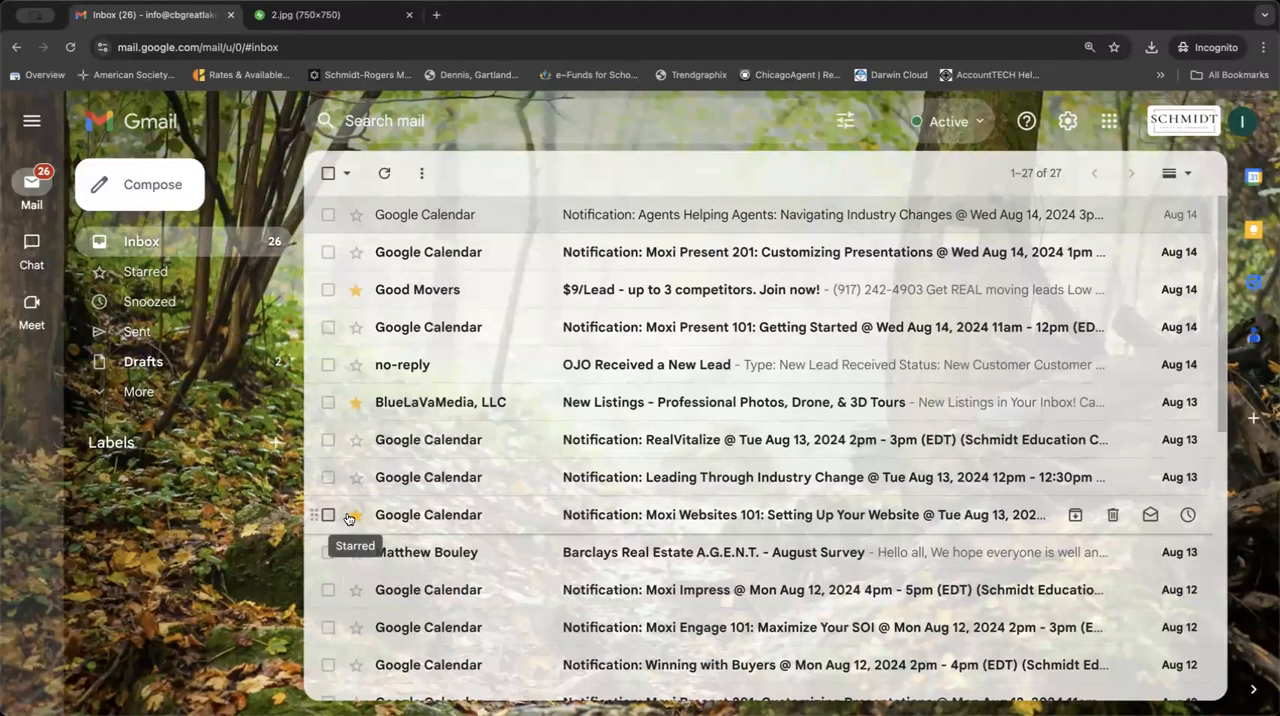
# View the list of starred emails and go back to the inbox.
pyautogui.click(195, 400)
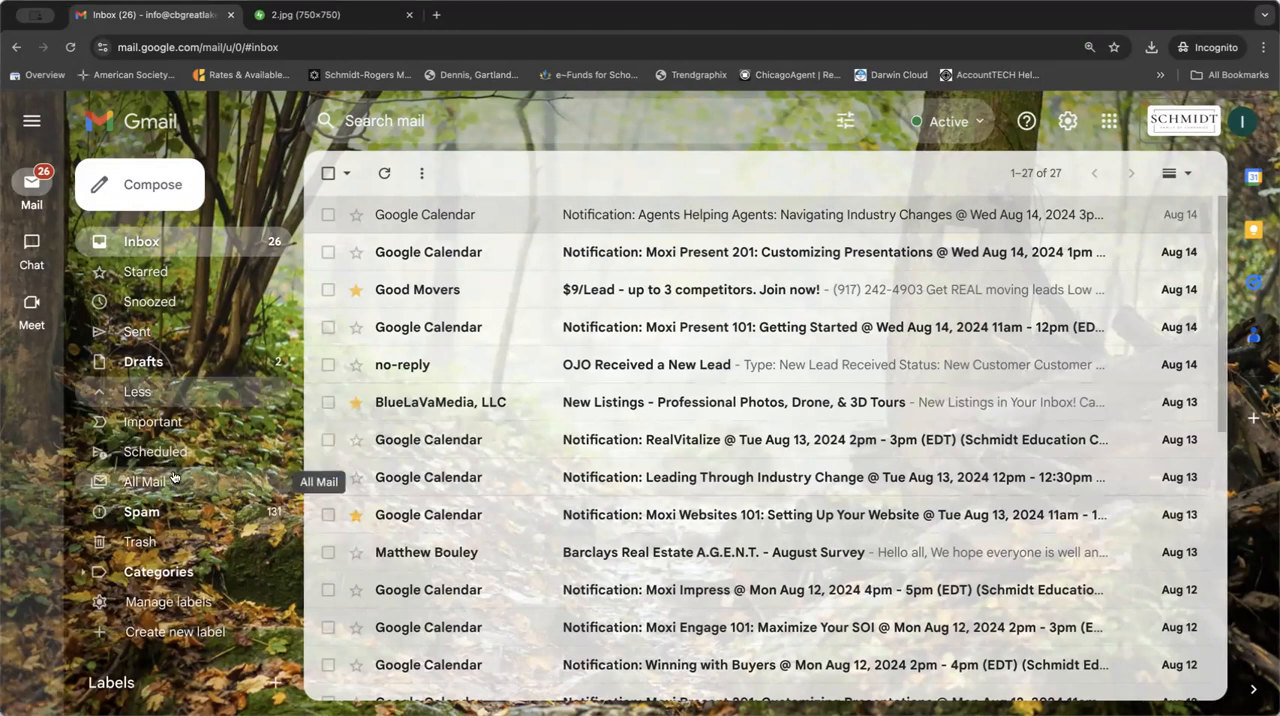
pyautogui.click(212, 270)
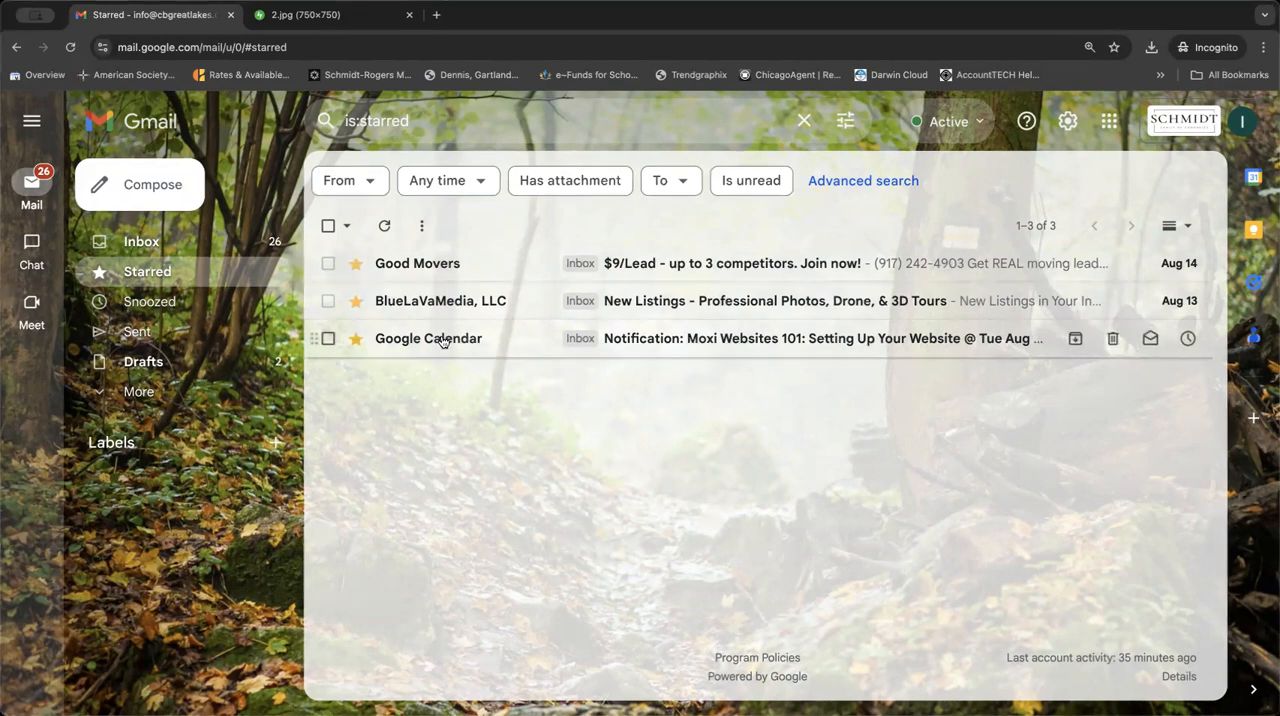
pyautogui.moveTo(442, 341)
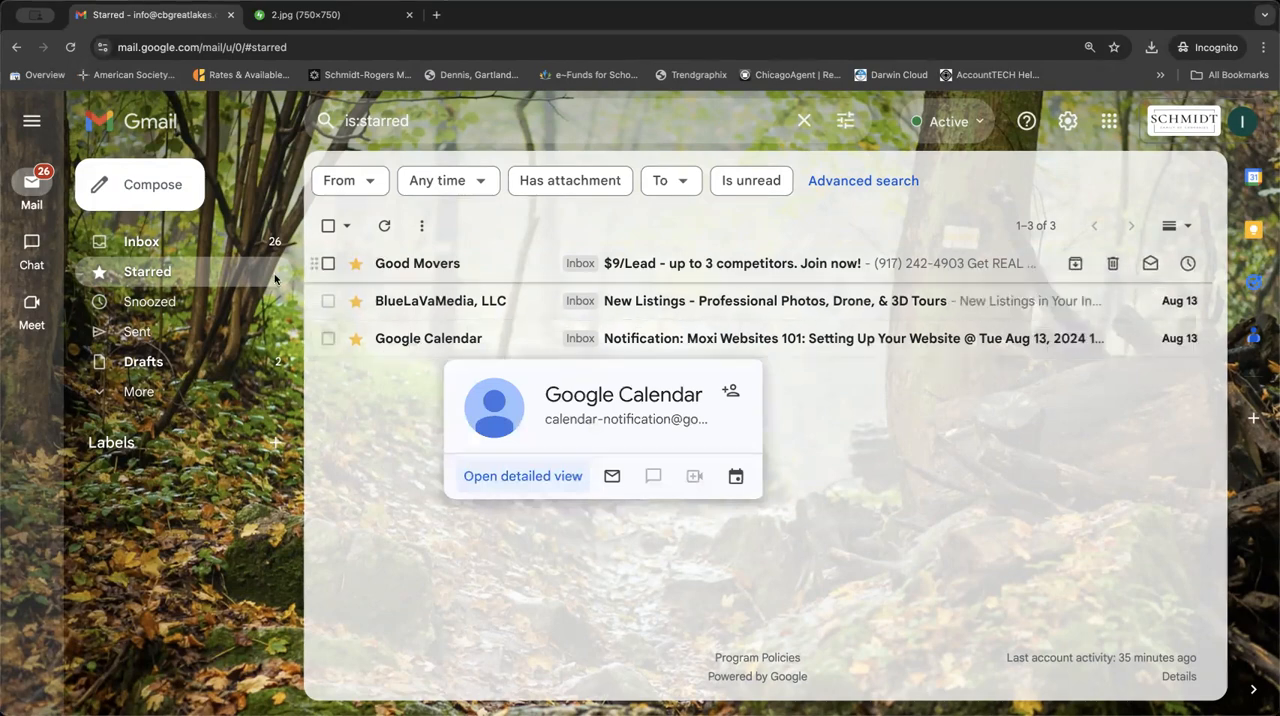
pyautogui.click(163, 249)
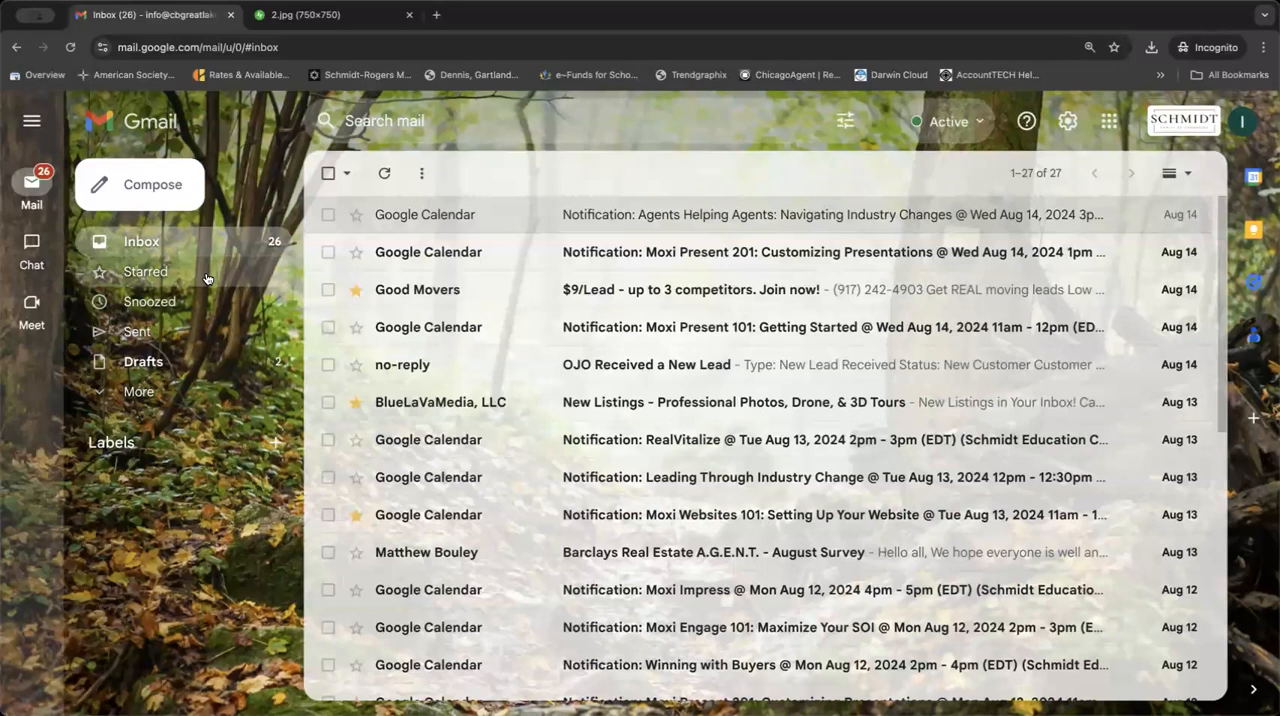
# Cycle through the star styles on the Good Movers email and leave it marked with the blue star.
pyautogui.click(356, 289)
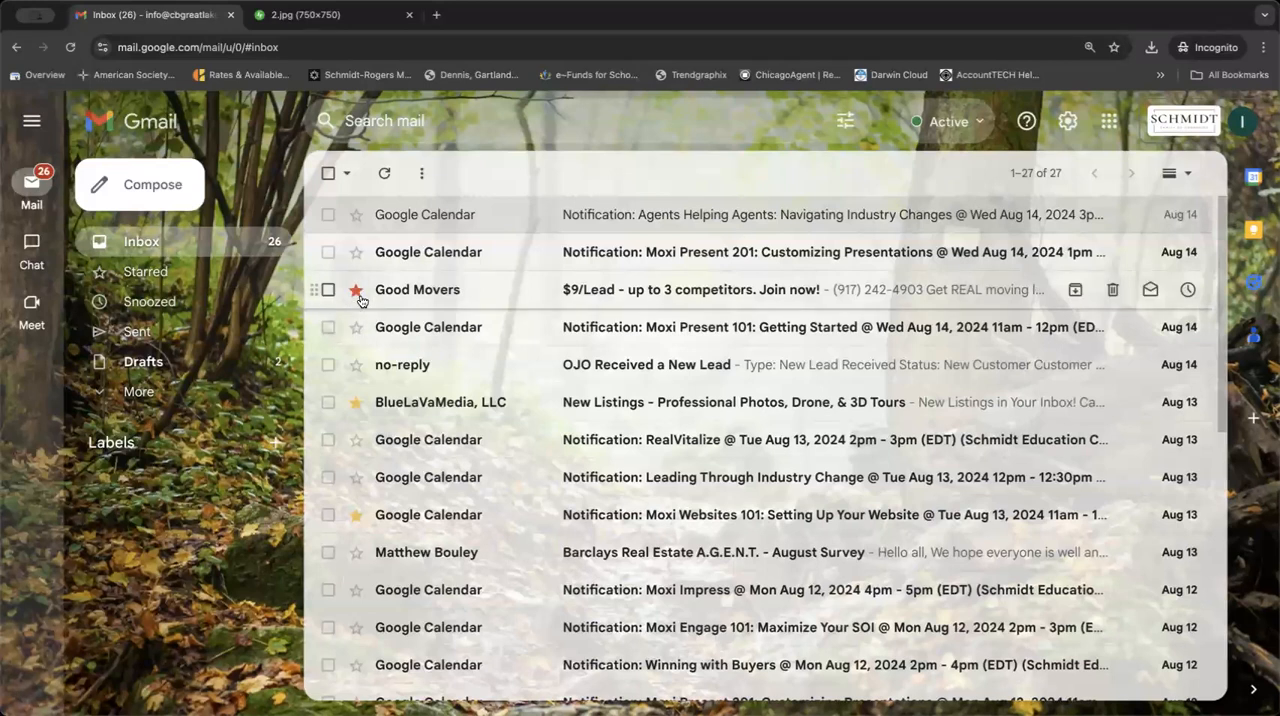
pyautogui.click(356, 289)
pyautogui.click(356, 289)
pyautogui.click(356, 289)
pyautogui.click(356, 289)
pyautogui.click(356, 289)
pyautogui.click(356, 289)
pyautogui.click(356, 289)
pyautogui.click(356, 289)
pyautogui.click(356, 289)
pyautogui.click(356, 289)
pyautogui.click(356, 289)
pyautogui.click(356, 289)
pyautogui.click(358, 296)
pyautogui.click(358, 296)
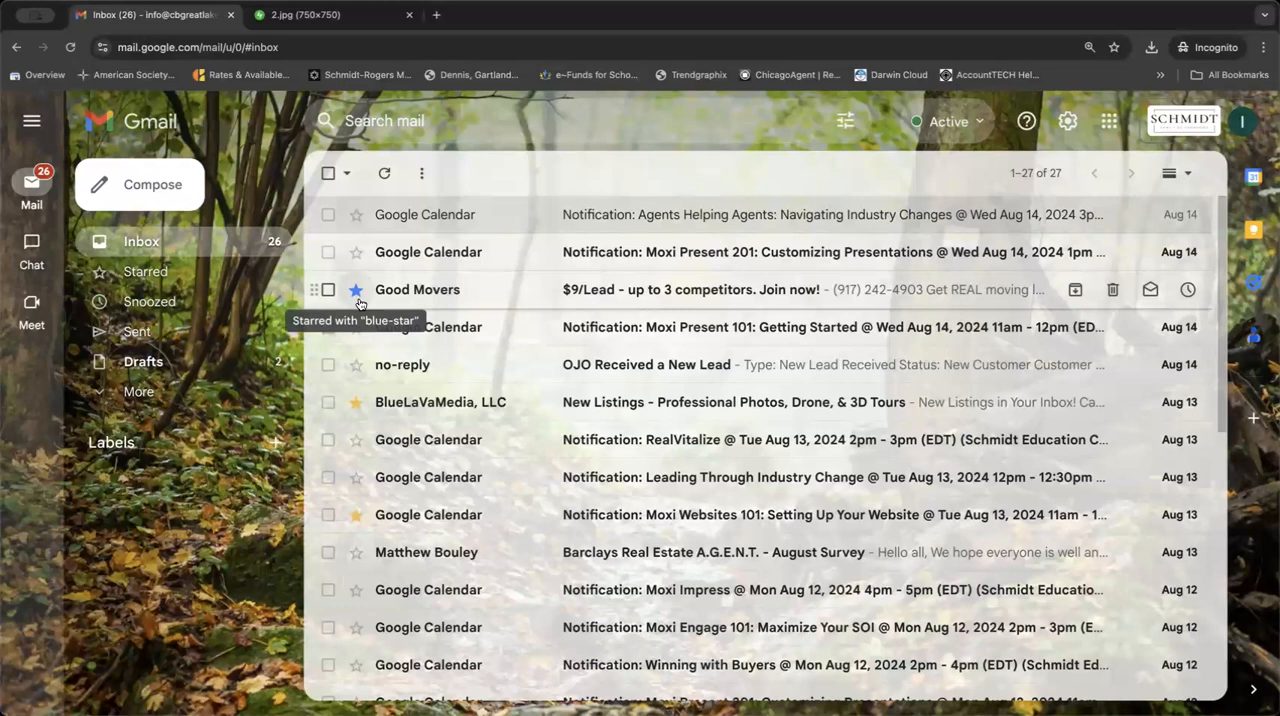
# Change the star on the BlueLaVaMedia New Listings email to the purple star.
pyautogui.click(356, 405)
pyautogui.click(356, 405)
pyautogui.click(356, 405)
pyautogui.click(356, 405)
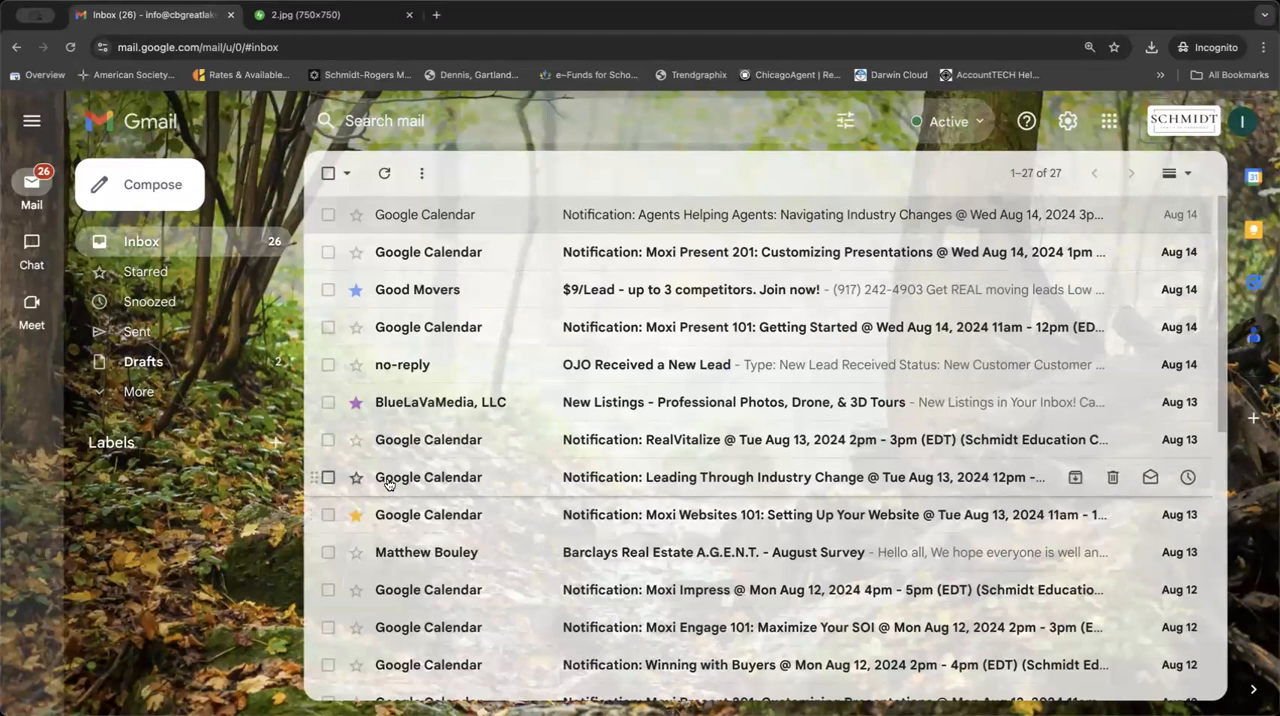
# Check the differently coloured stars in the Starred list and return to the inbox.
pyautogui.moveTo(391, 477)
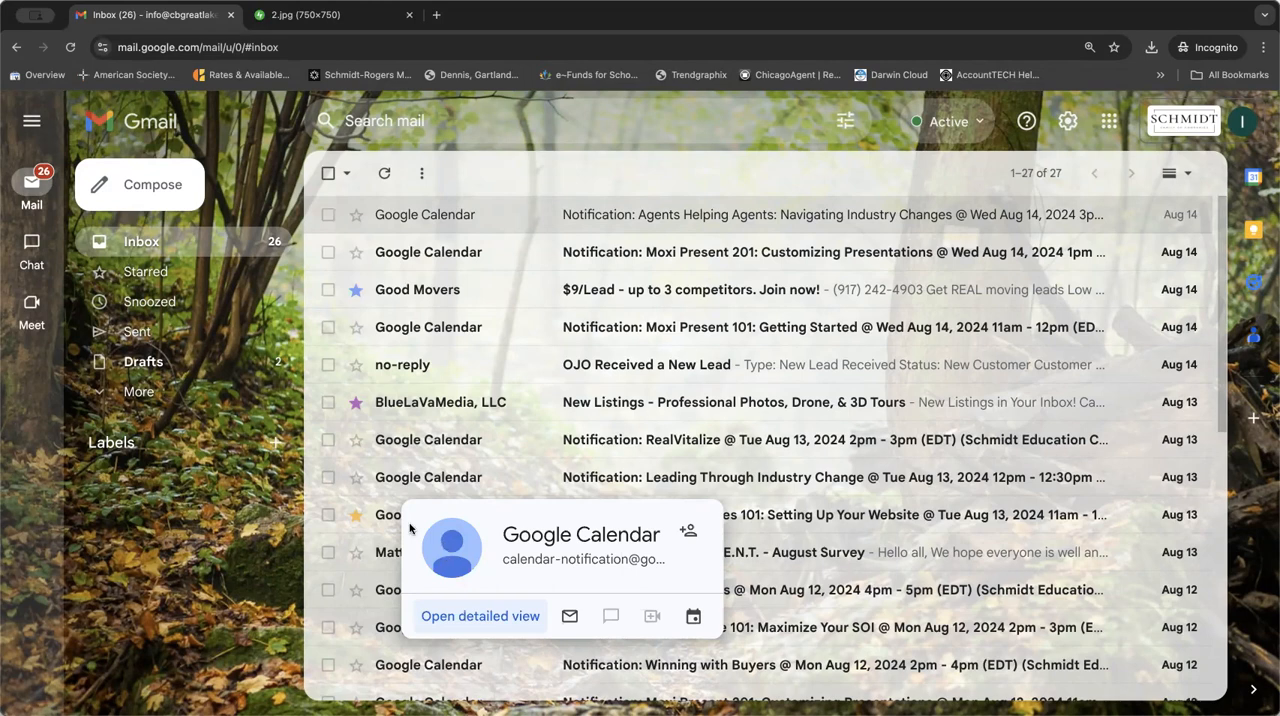
pyautogui.click(172, 395)
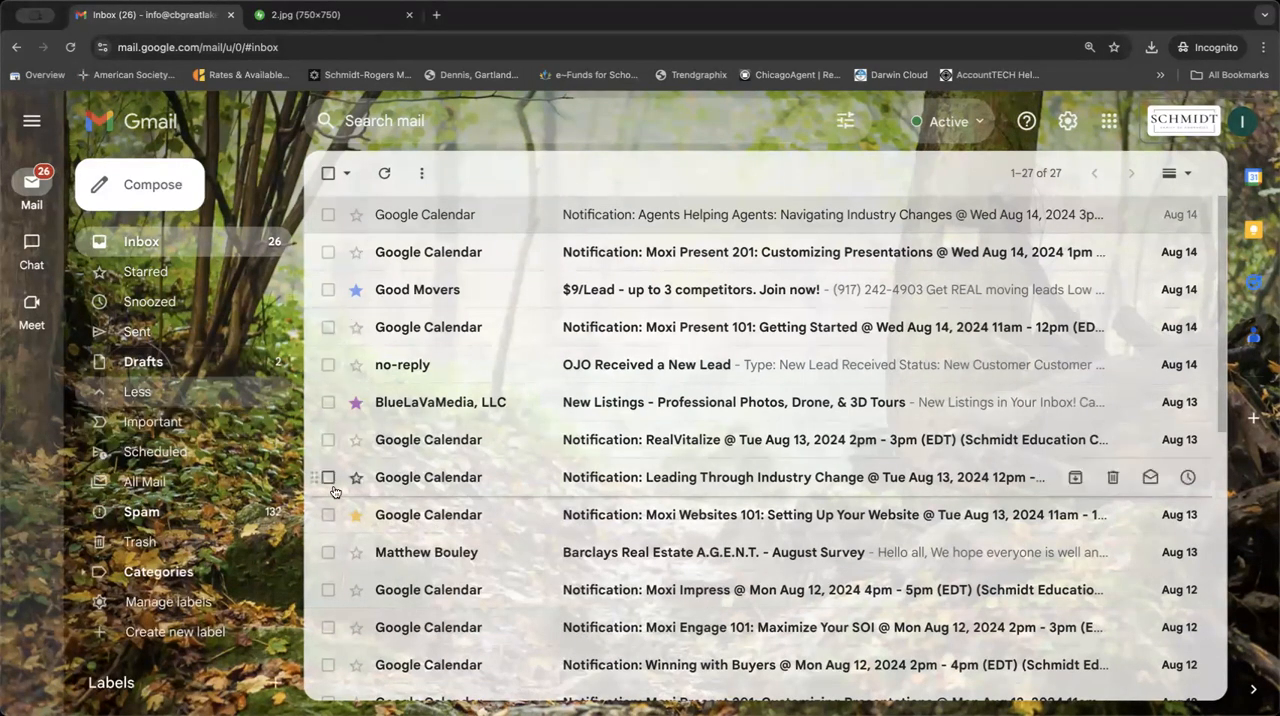
pyautogui.click(176, 271)
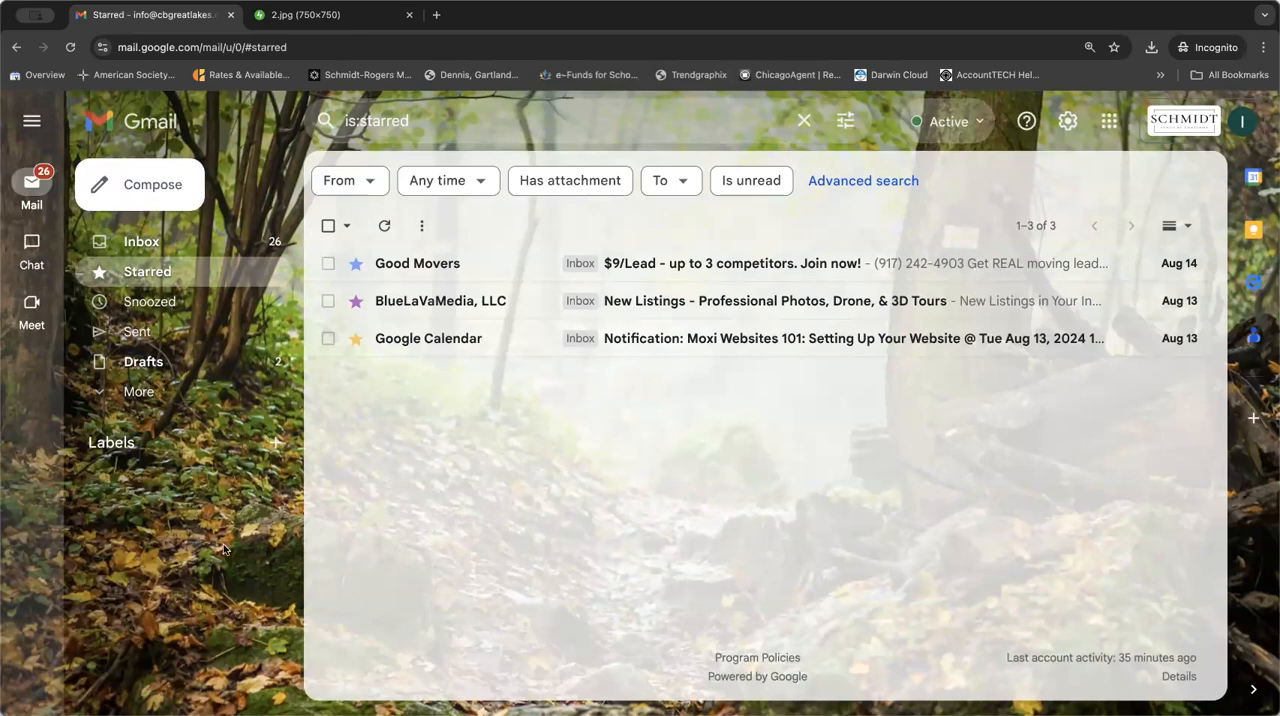
pyautogui.click(153, 243)
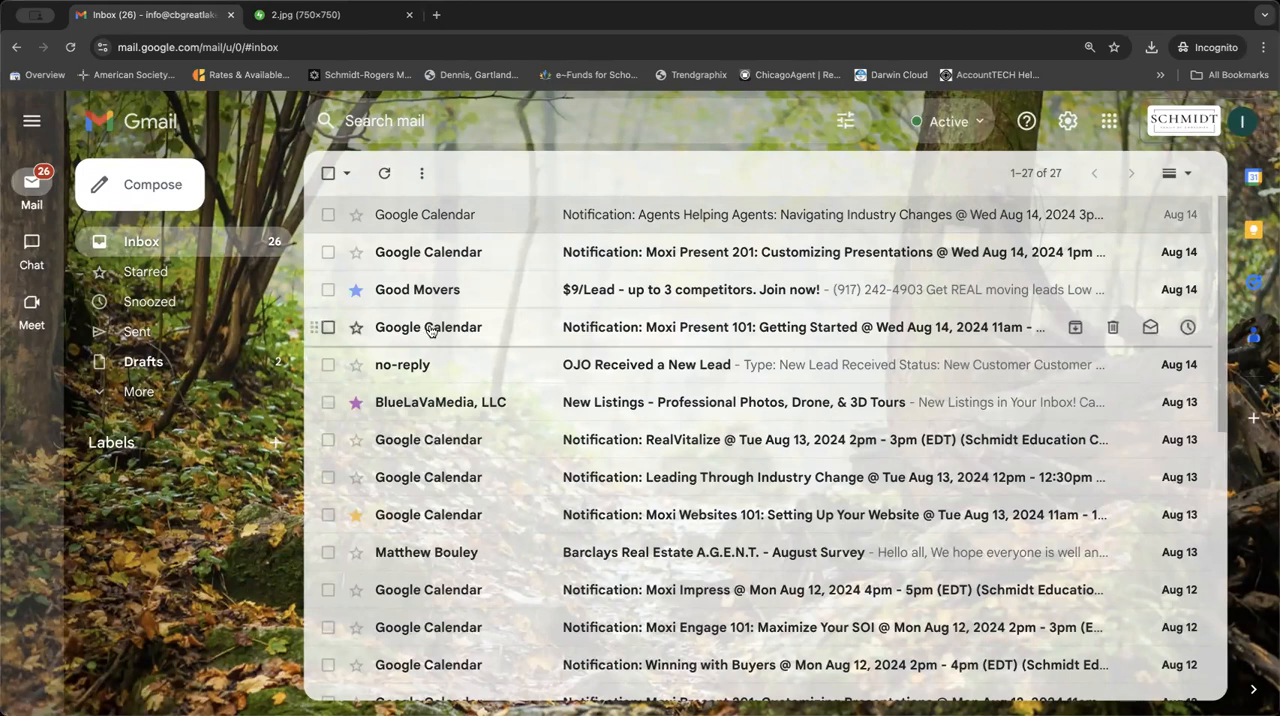
# Open the Aug 14 "OJO Received a New Lead" email and move it to a new, un-nested label named "OJO Folder".
pyautogui.click(437, 366)
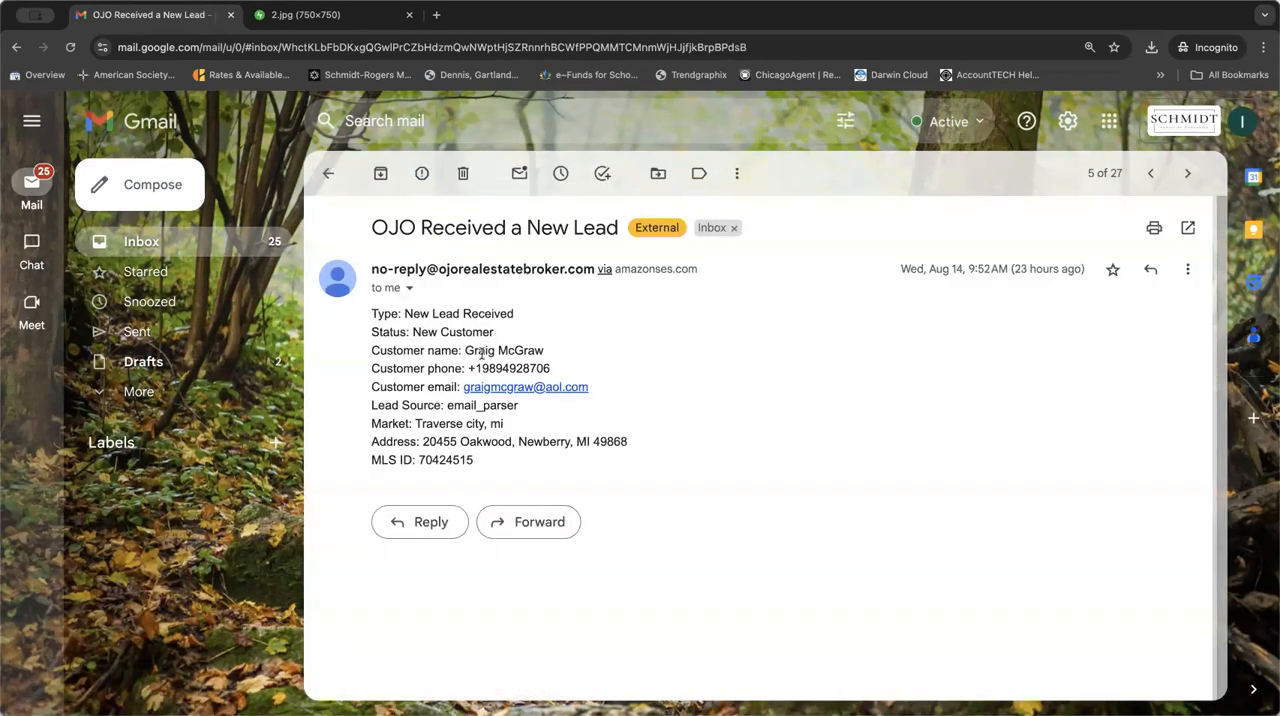
pyautogui.click(737, 174)
pyautogui.click(658, 173)
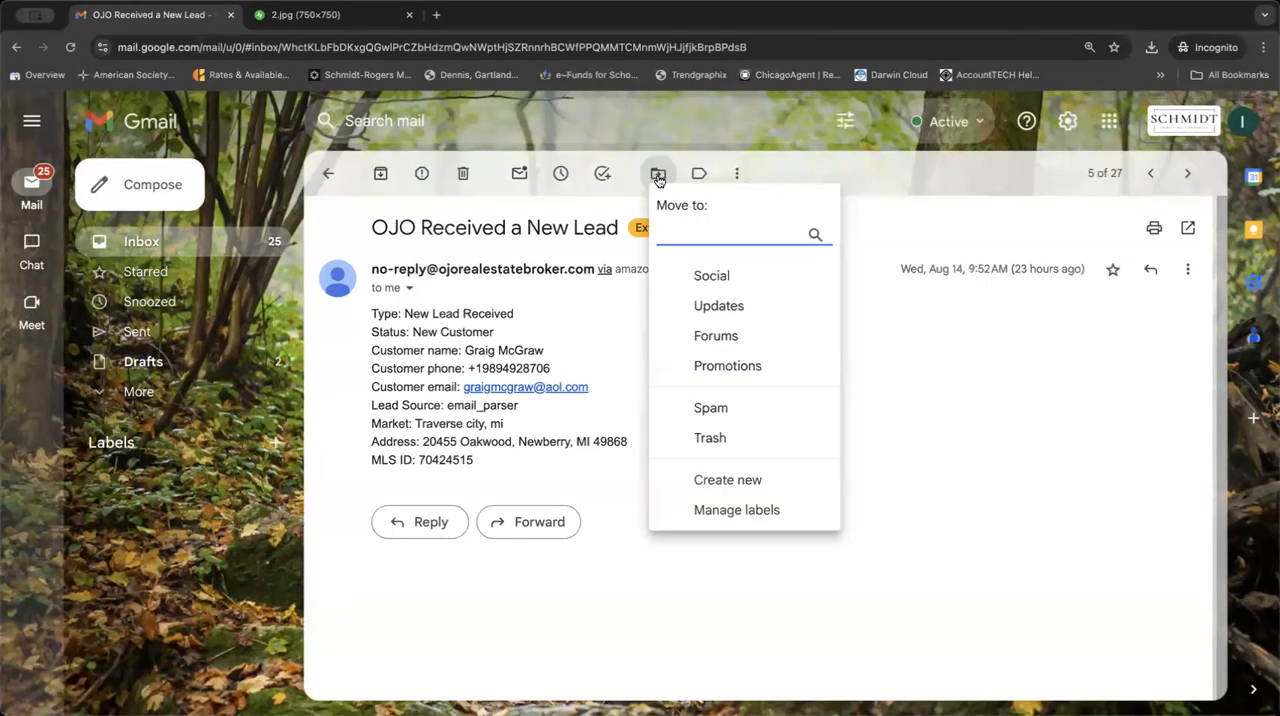
pyautogui.click(740, 484)
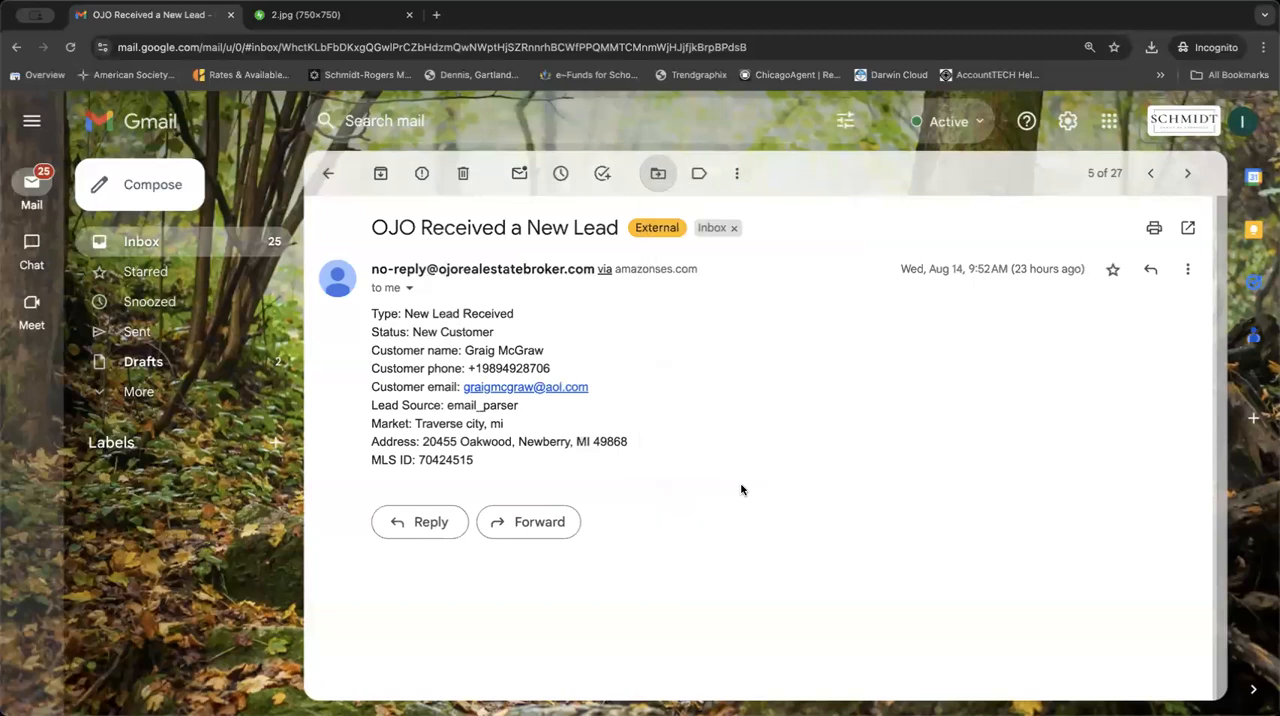
pyautogui.write('OJO ')
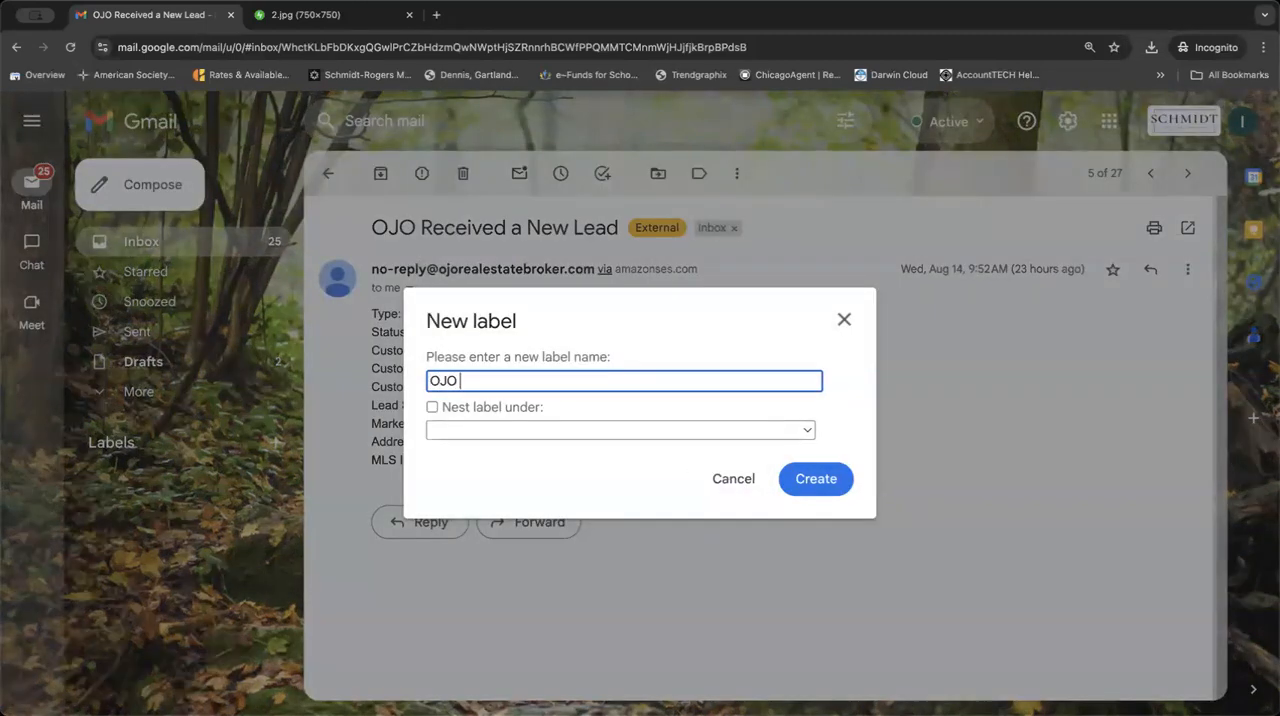
pyautogui.write('Folder')
pyautogui.click(524, 406)
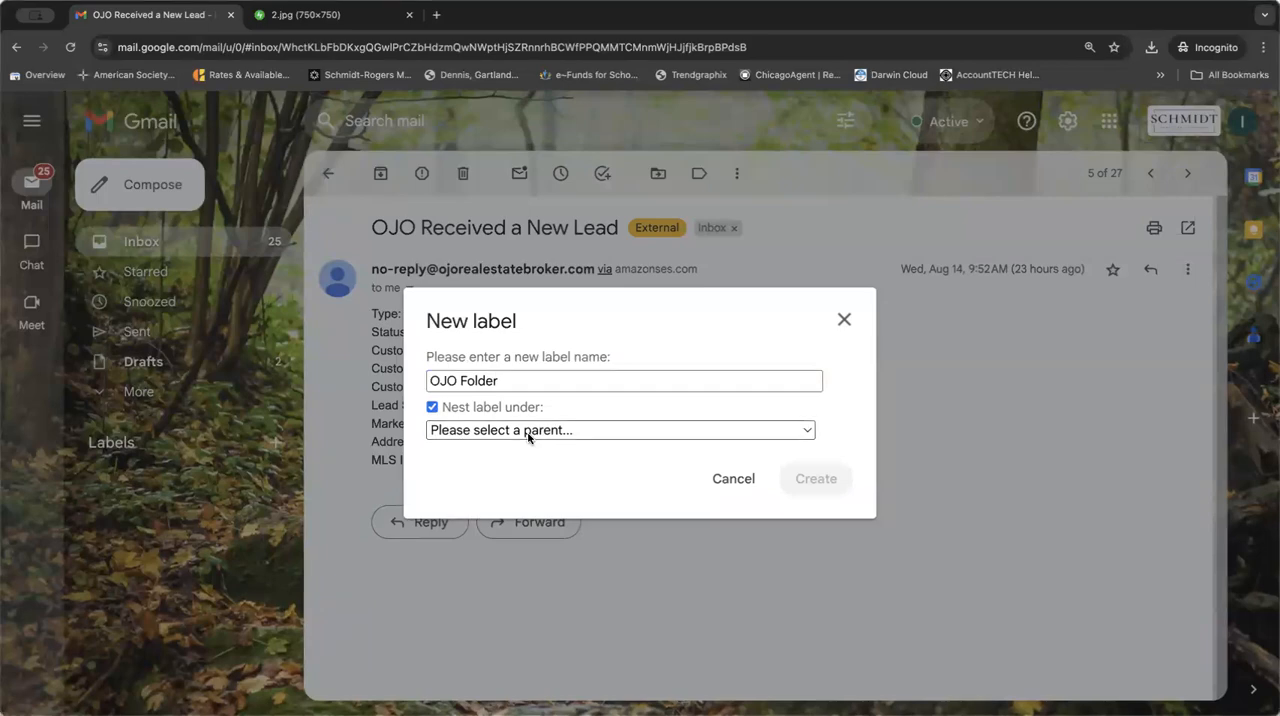
pyautogui.click(434, 407)
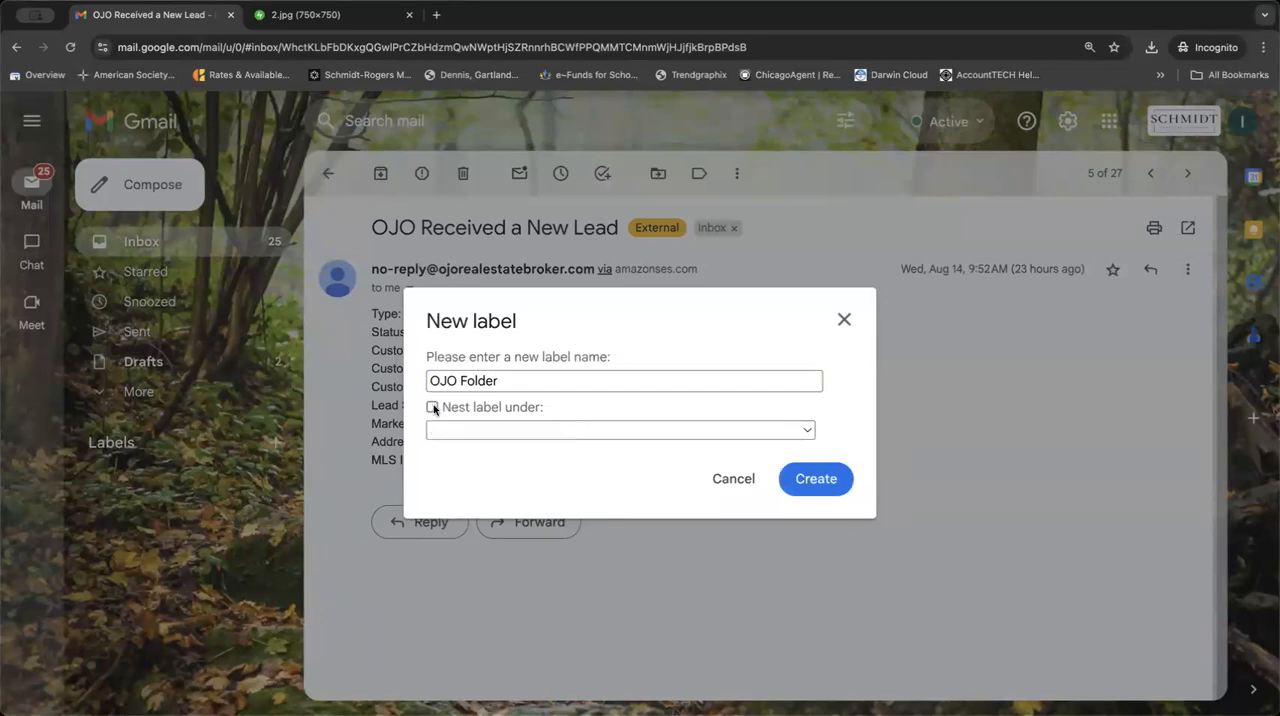
pyautogui.click(816, 480)
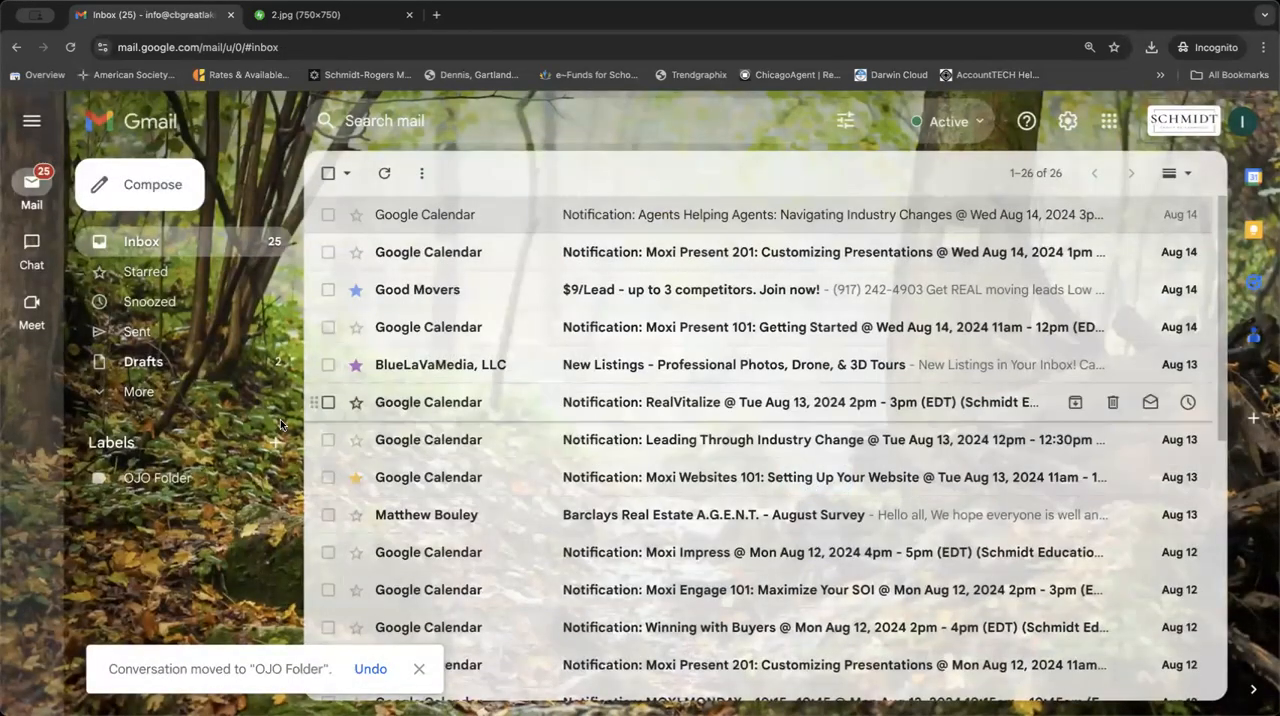
# Open the OJO Folder label, set its label color to light yellow and return to the inbox.
pyautogui.click(192, 492)
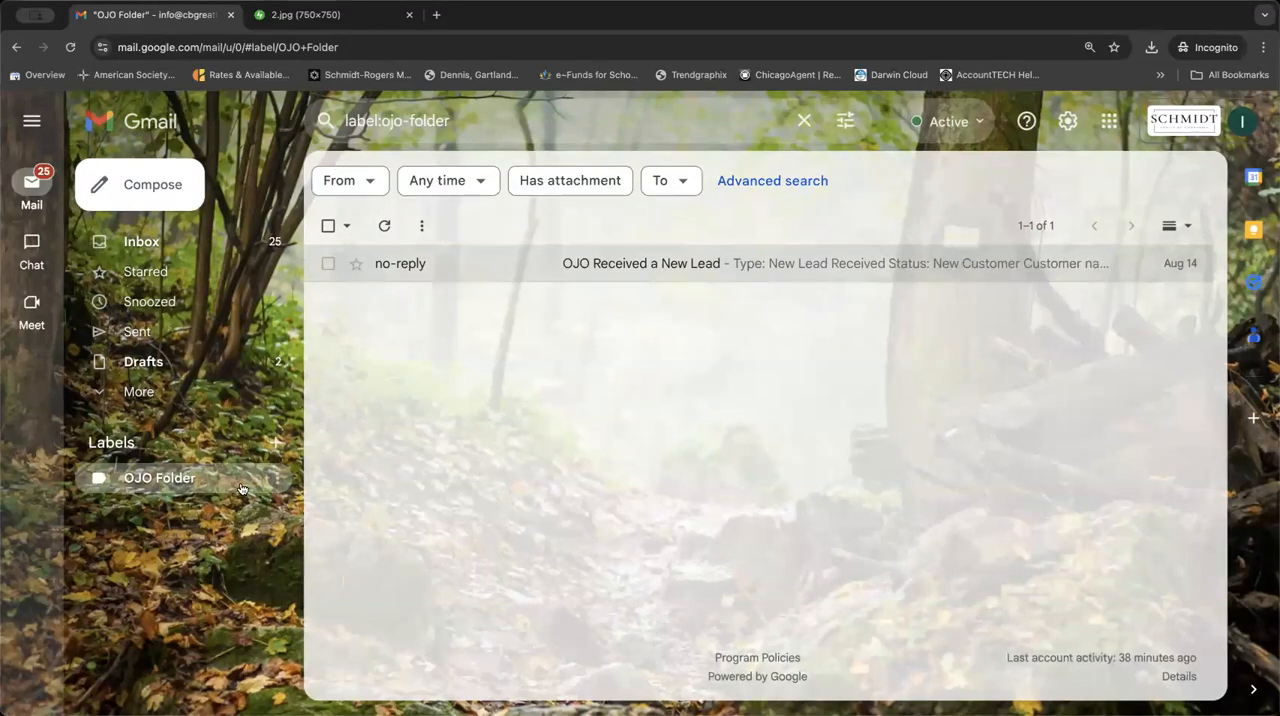
pyautogui.click(277, 484)
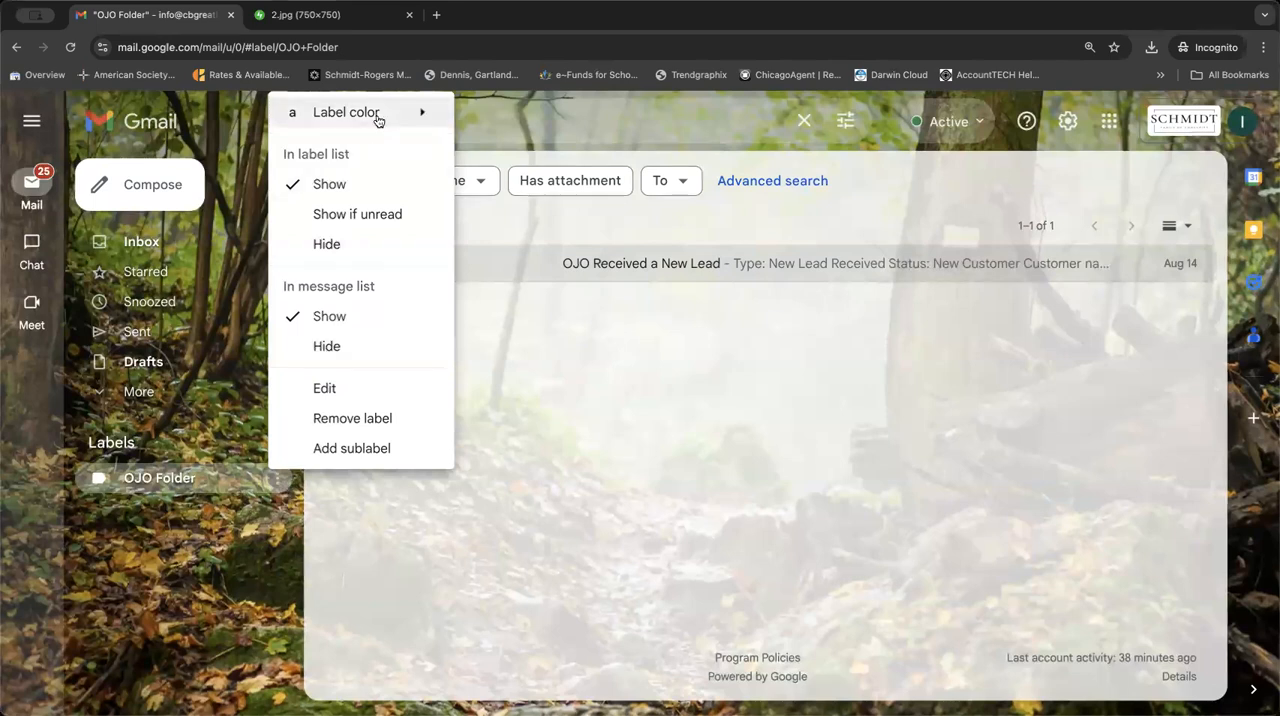
pyautogui.moveTo(379, 117)
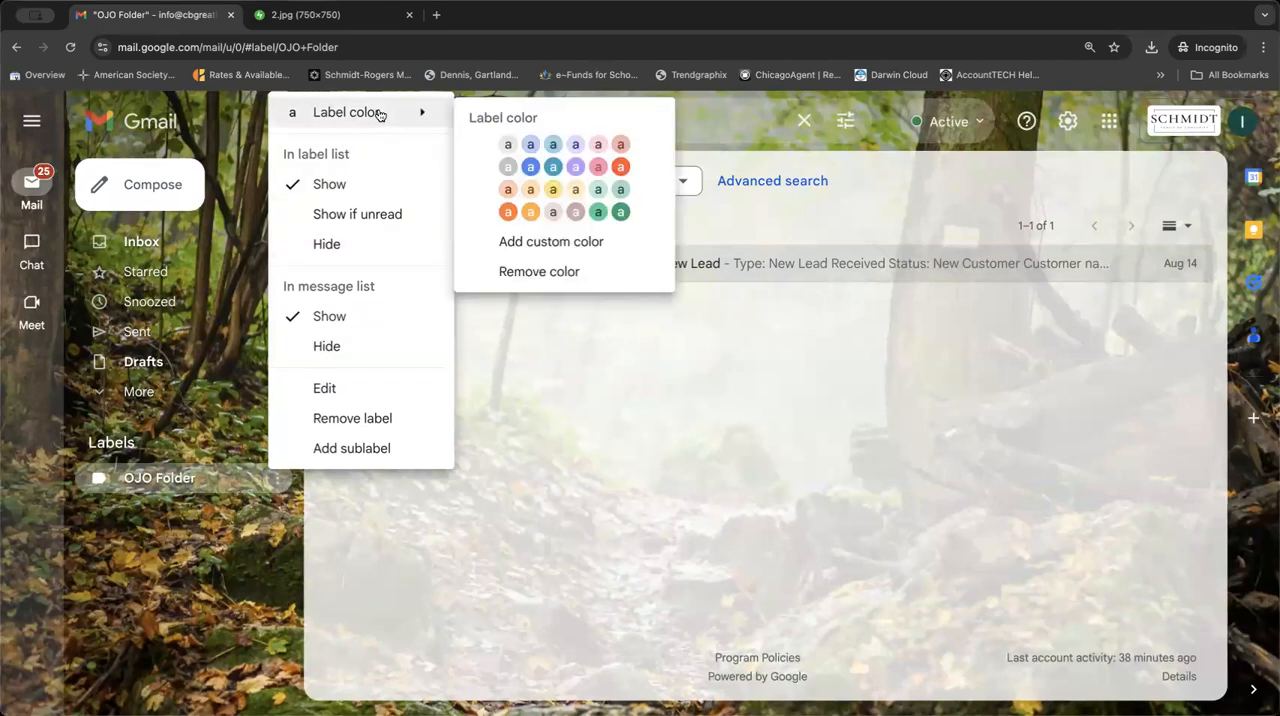
pyautogui.click(552, 189)
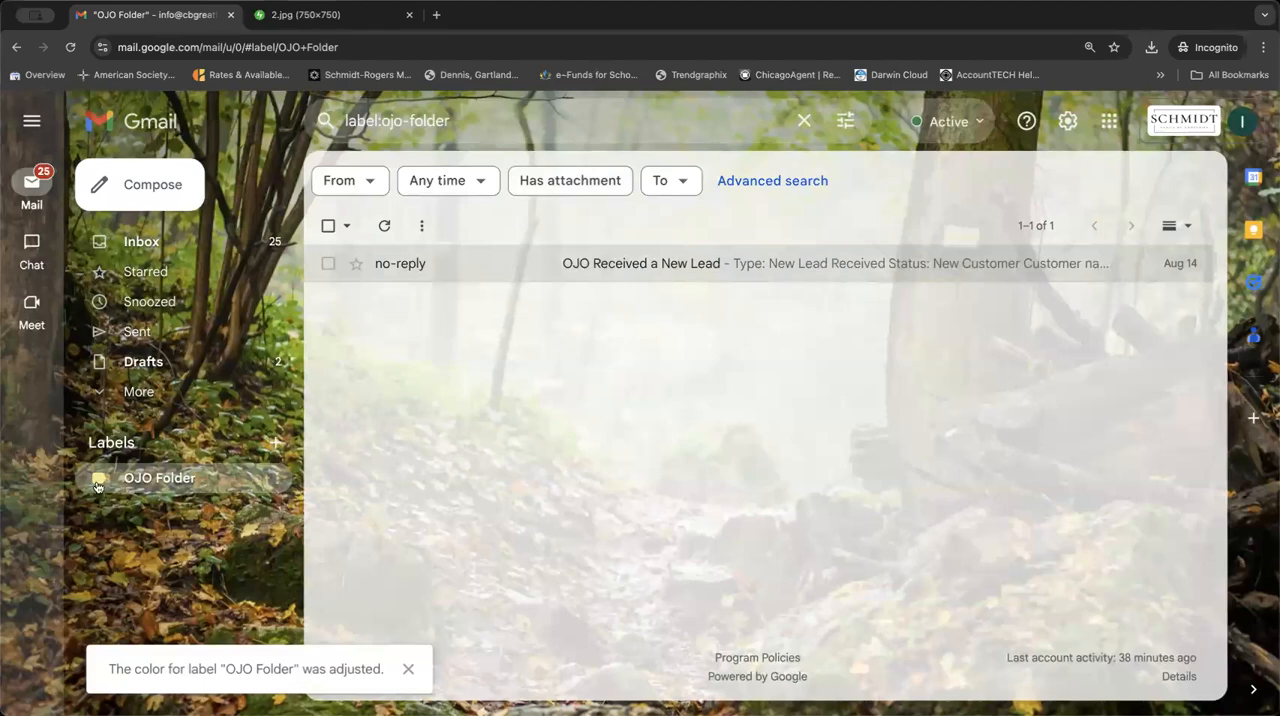
pyautogui.click(275, 242)
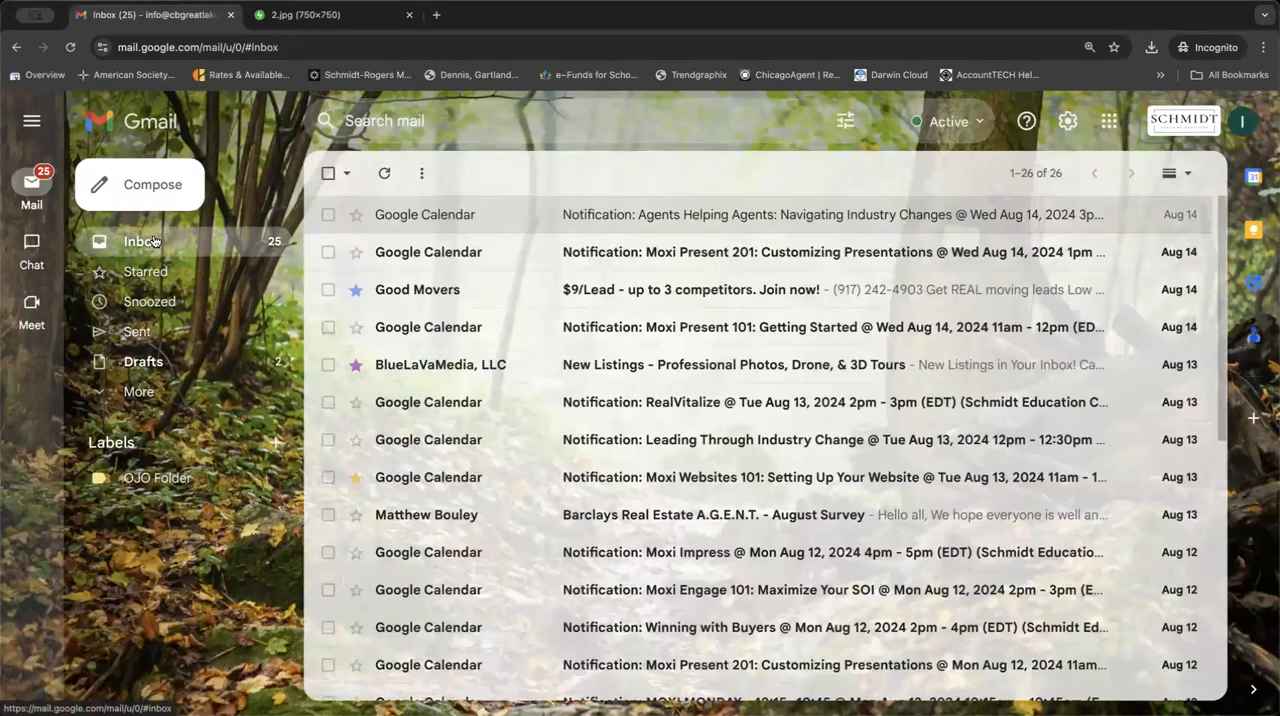
# Open the lead email stored in OJO Folder to view its coloured label, and go back to the inbox.
pyautogui.click(133, 479)
pyautogui.click(480, 264)
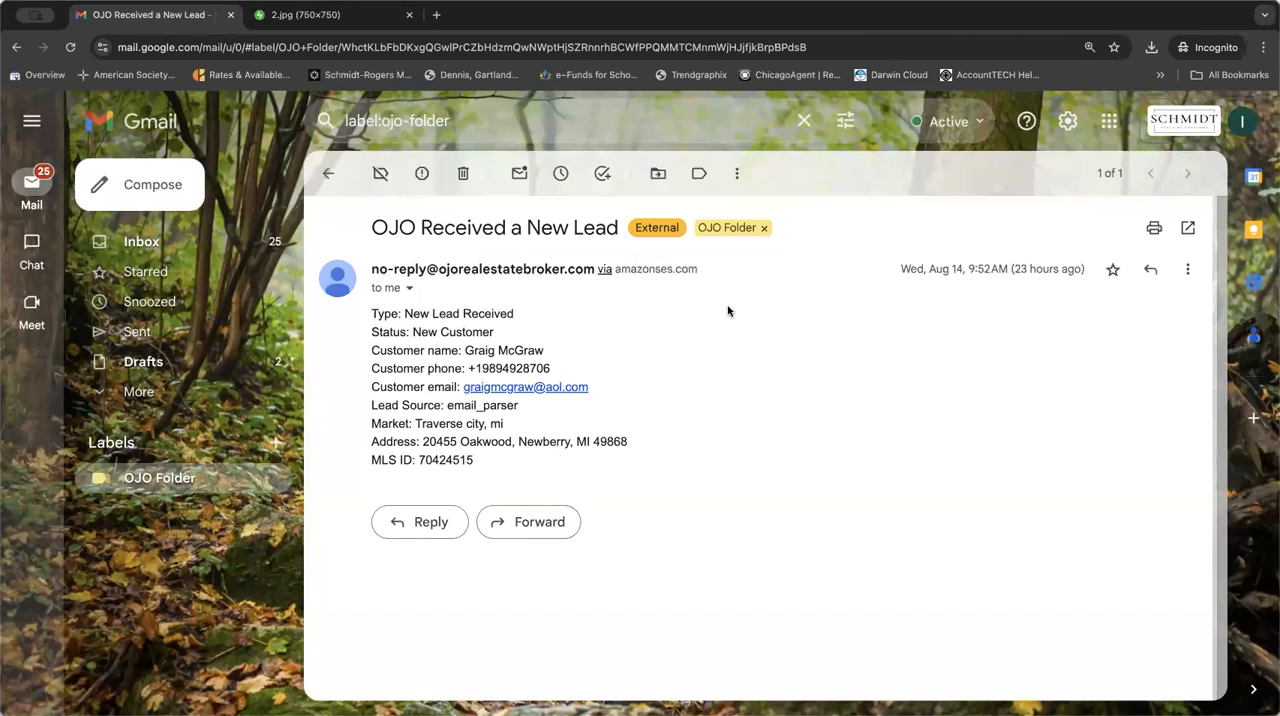
pyautogui.click(216, 241)
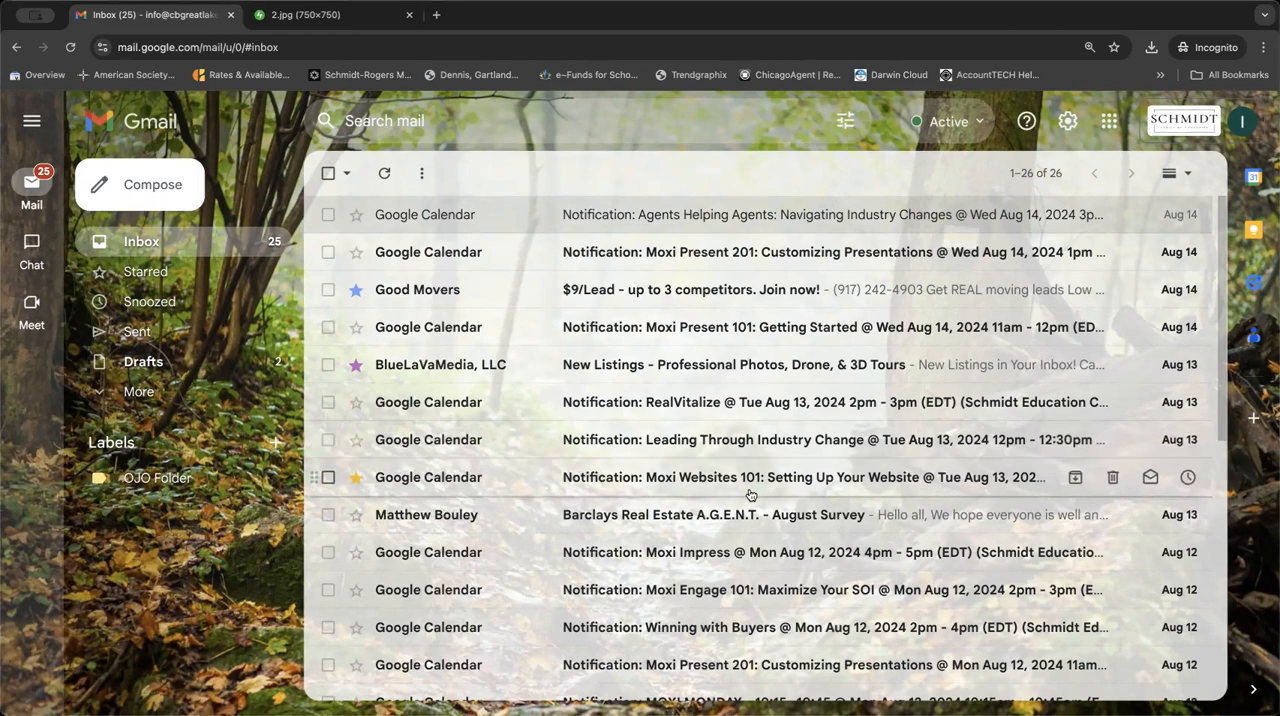
# Open the Aug 8 "OJO Received a New Lead" email from the inbox and highlight the sender's email address.
pyautogui.scroll(-4, 752, 488)
pyautogui.scroll(-3, 749, 494)
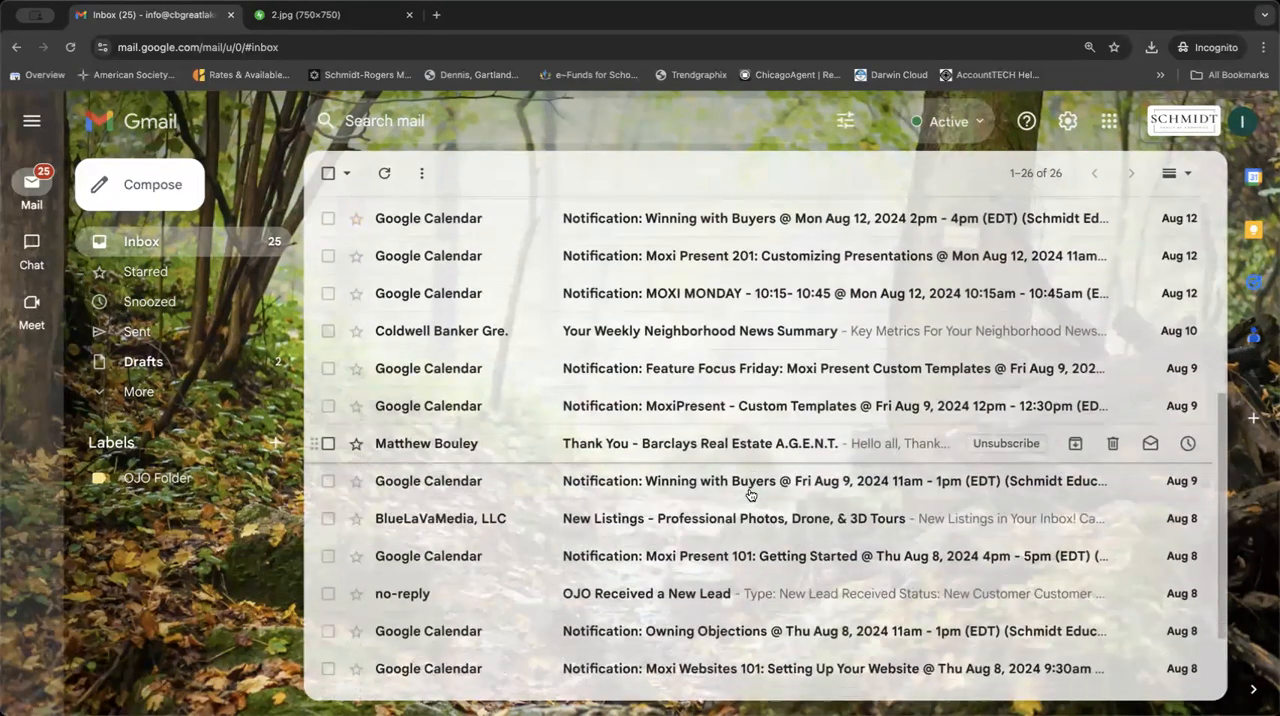
pyautogui.click(608, 500)
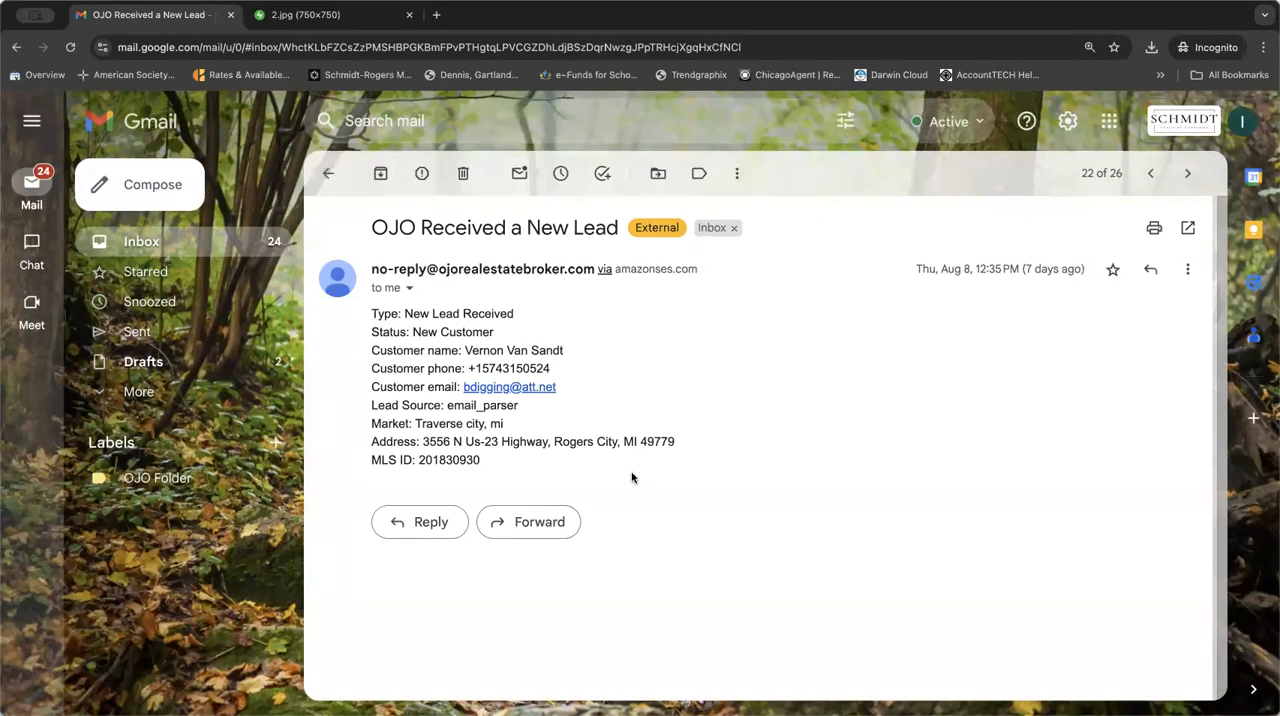
pyautogui.moveTo(594, 265); pyautogui.dragTo(364, 270)
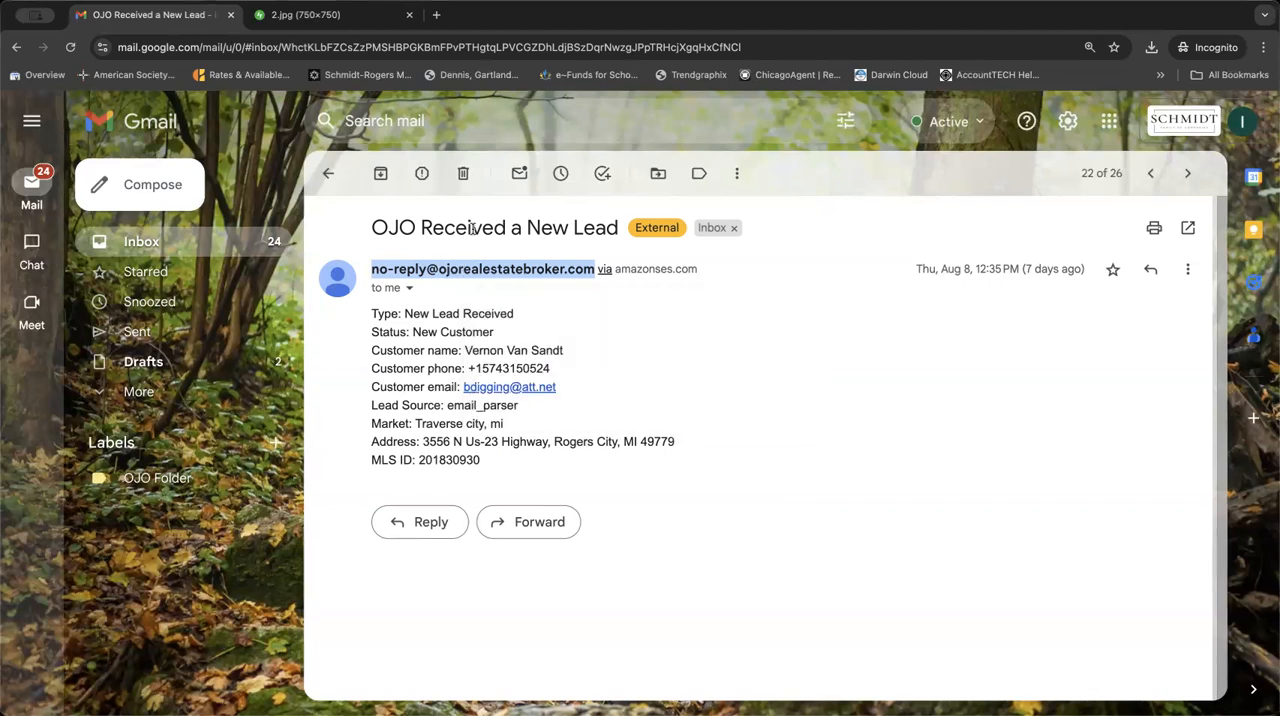
# Copy the highlighted sender's email address and start a new mail filter with that address as the From criterion.
pyautogui.rightClick(467, 267)
pyautogui.click(491, 302)
pyautogui.click(575, 122)
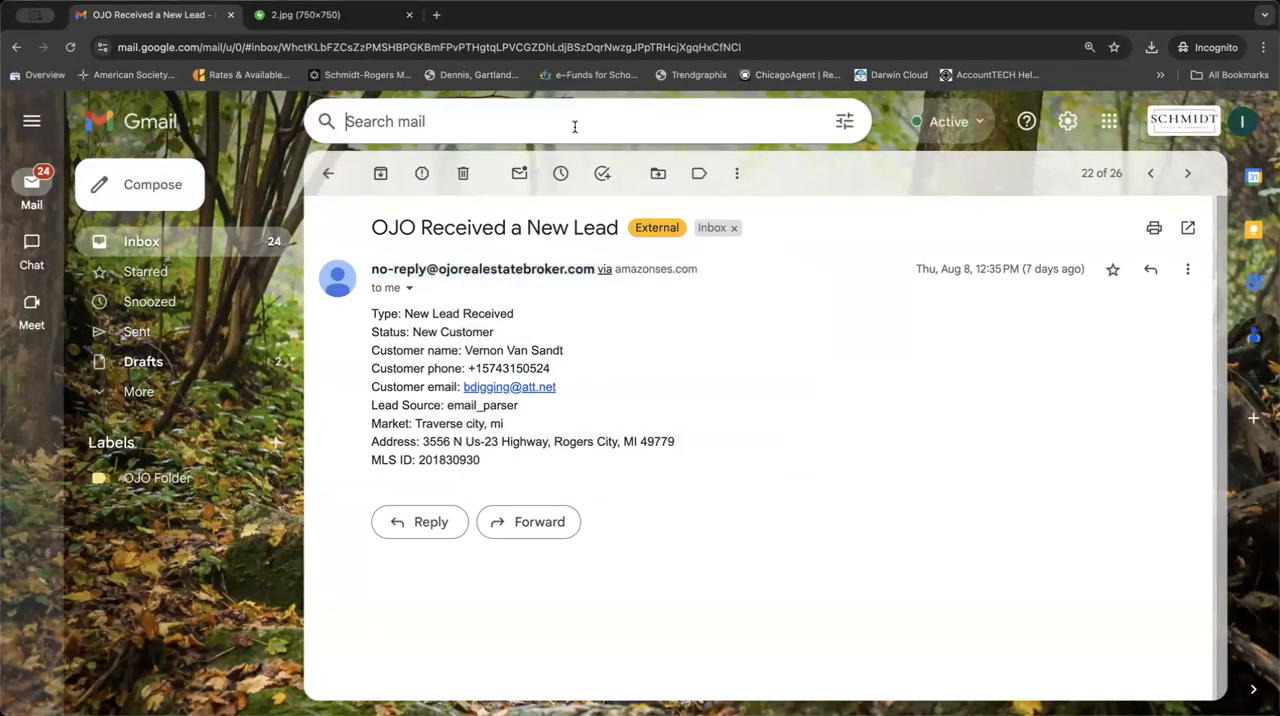
pyautogui.click(833, 122)
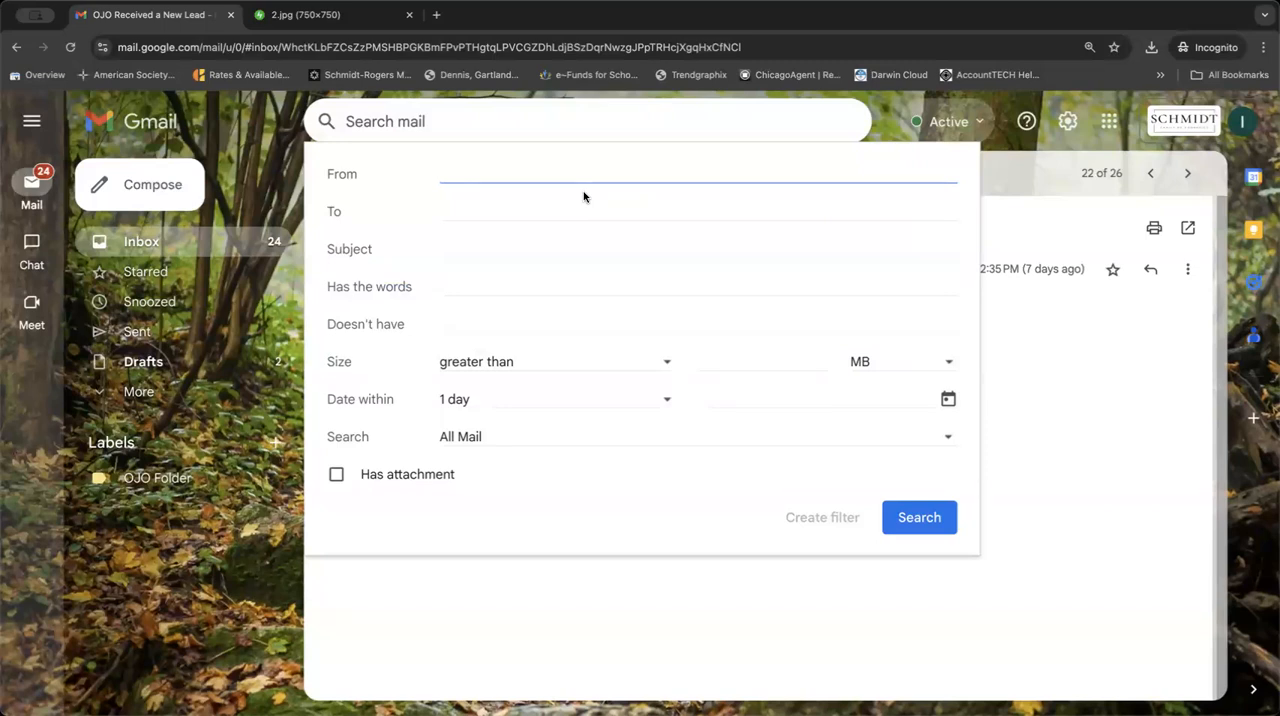
pyautogui.press('super+v')
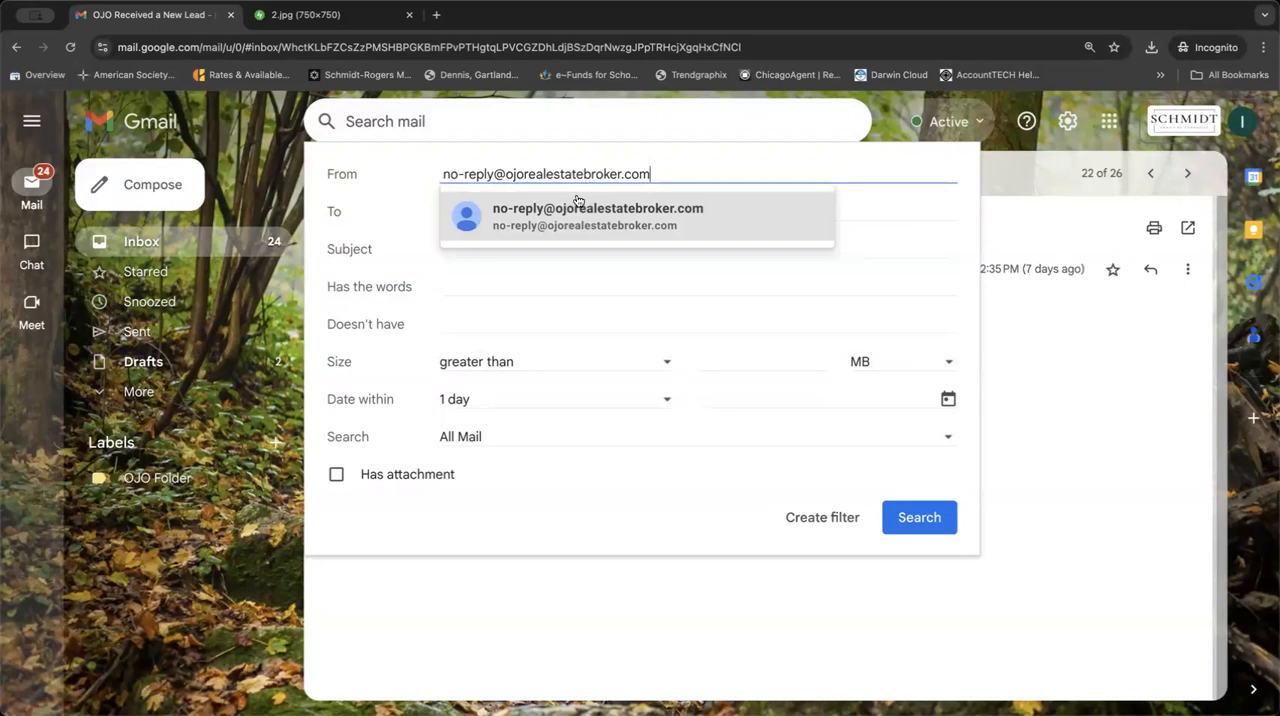
pyautogui.click(577, 203)
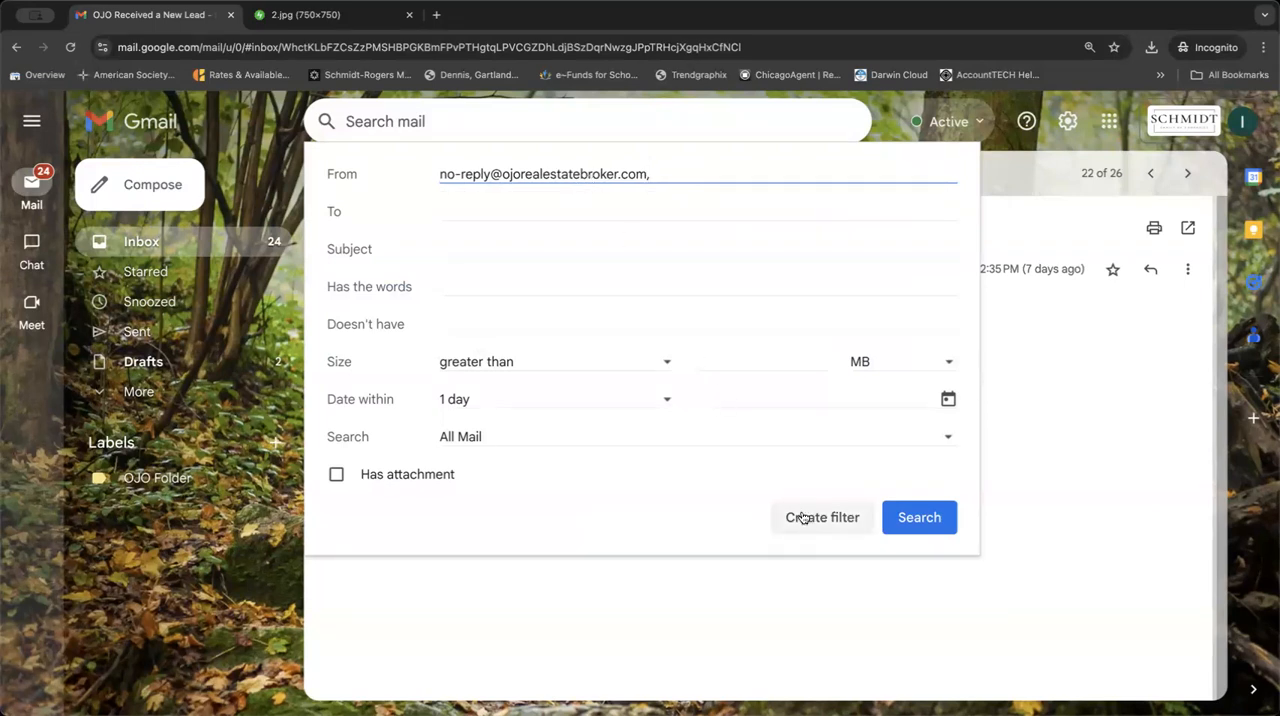
pyautogui.click(838, 523)
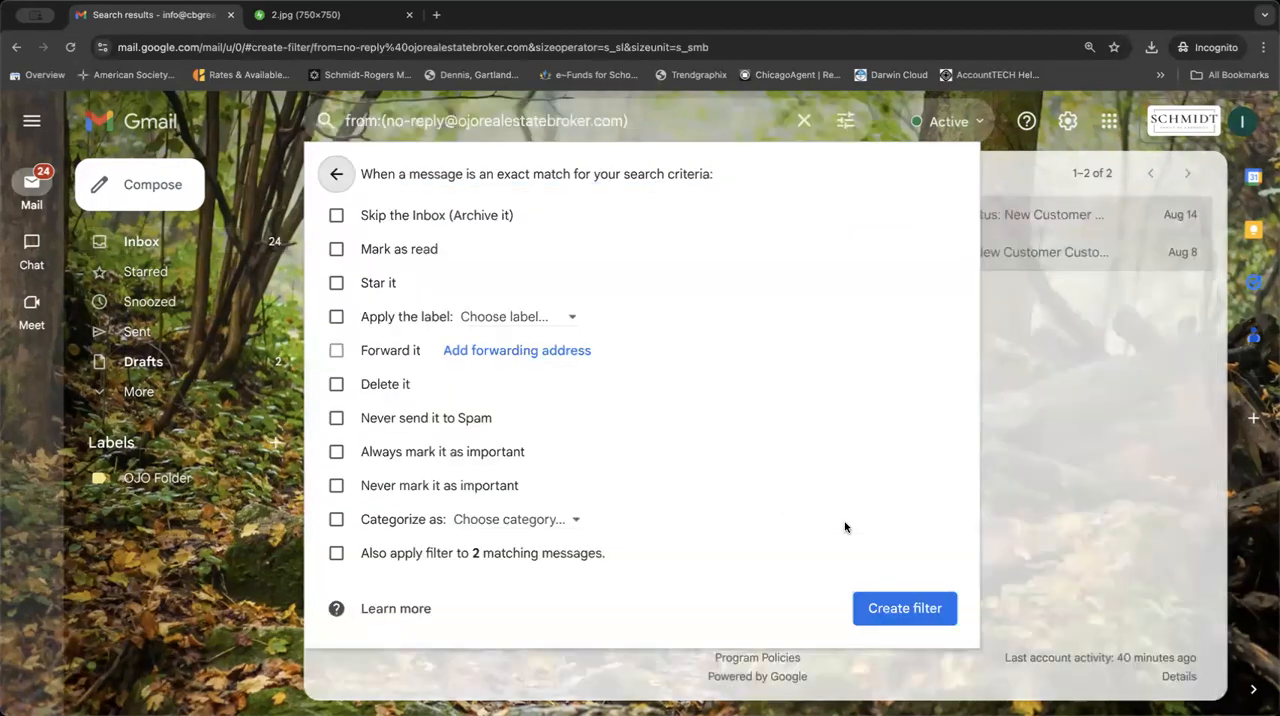
# Set the filter to skip the inbox and apply the OJO Folder label, and create it.
pyautogui.click(335, 218)
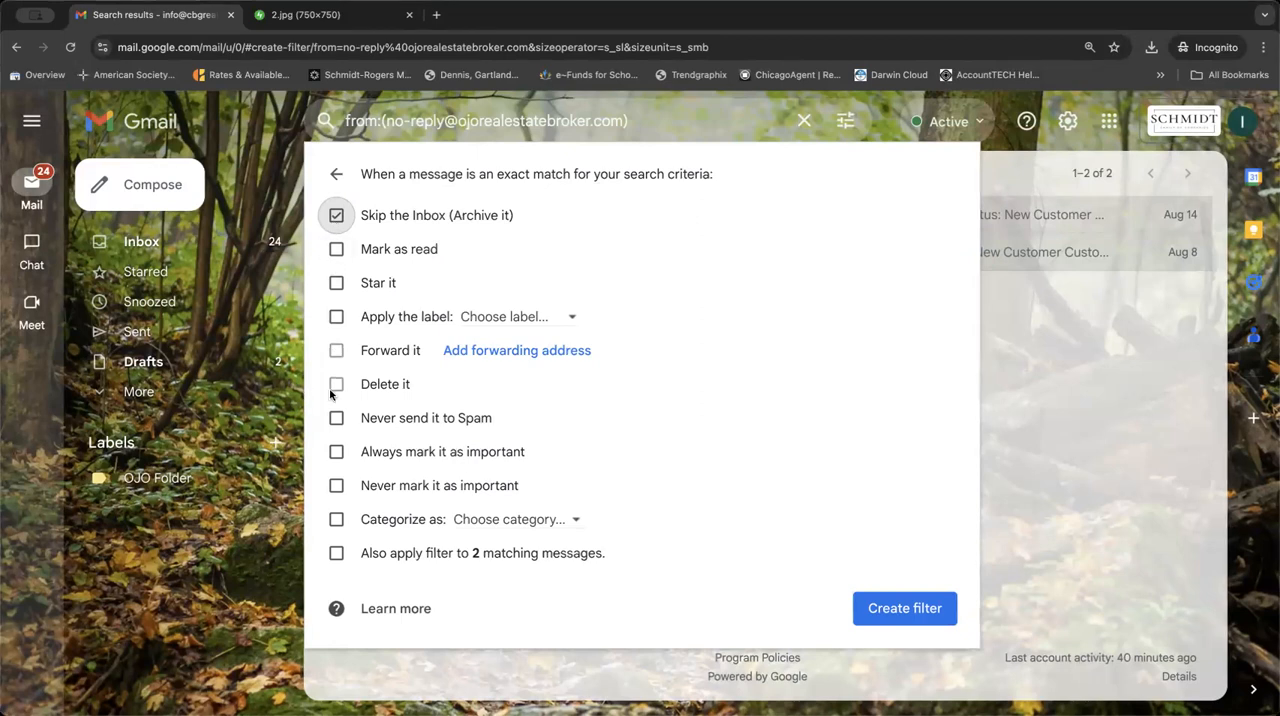
pyautogui.click(336, 317)
pyautogui.click(508, 318)
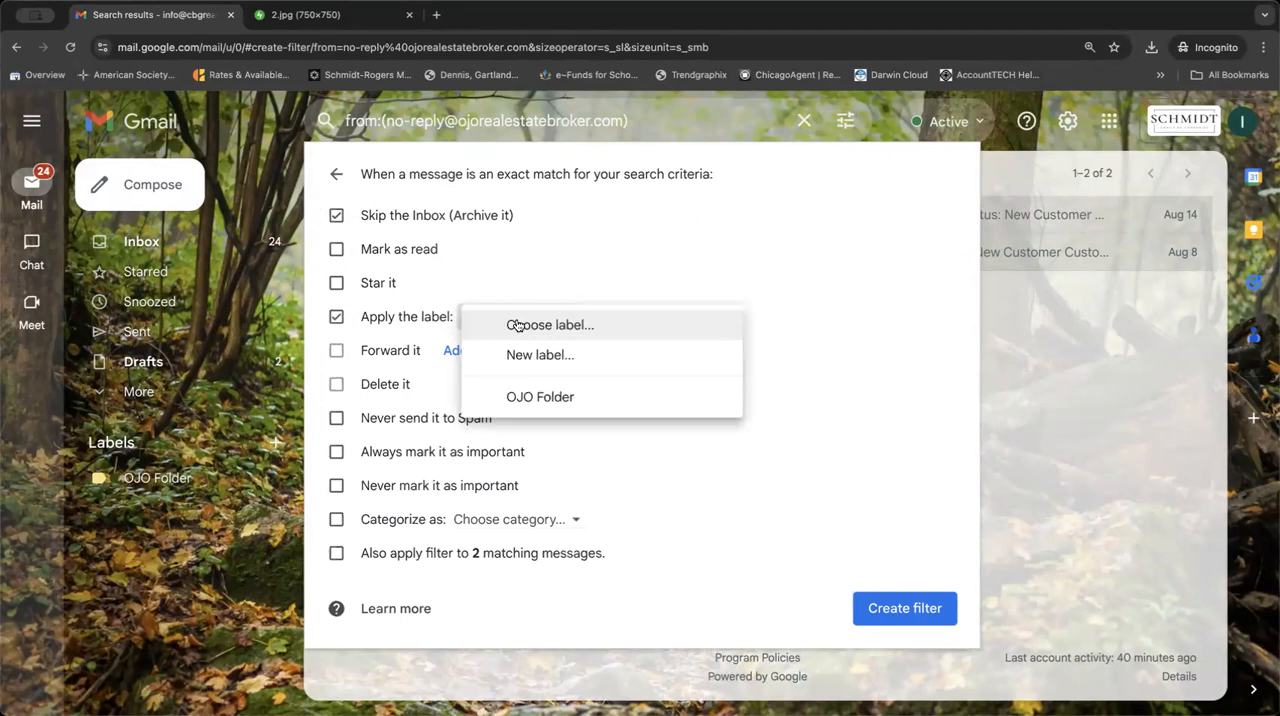
pyautogui.click(533, 398)
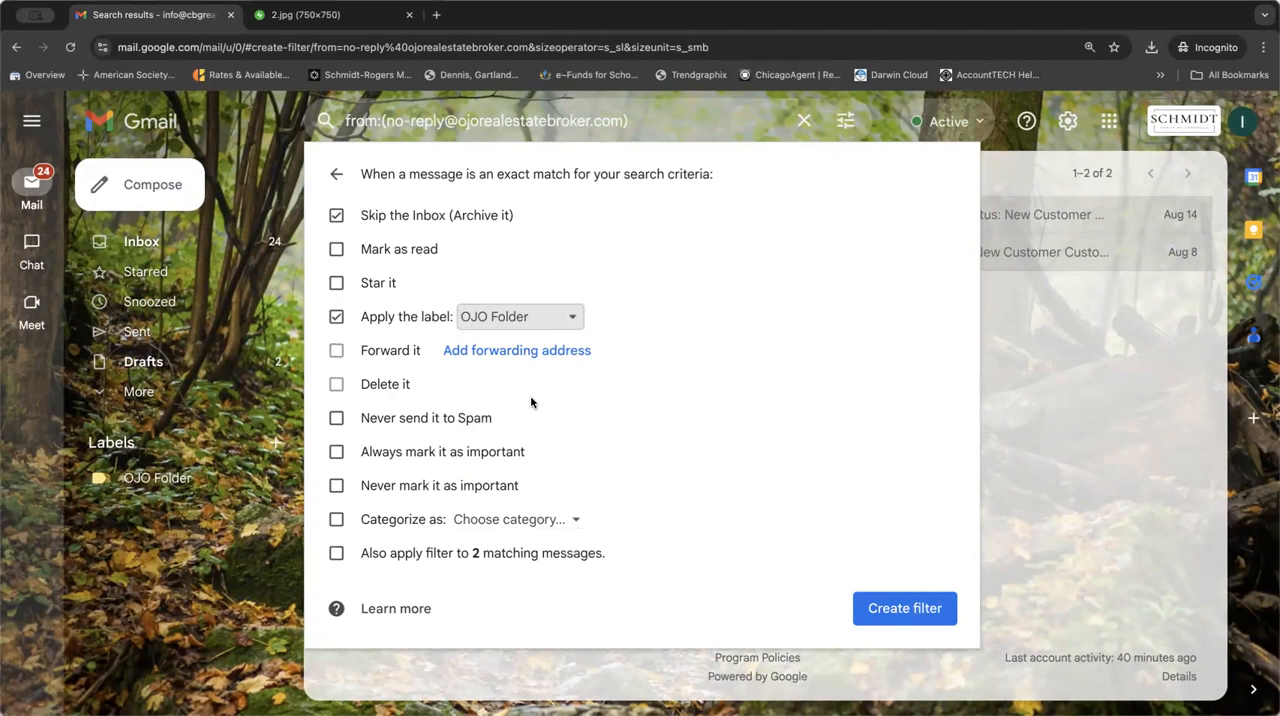
pyautogui.click(340, 219)
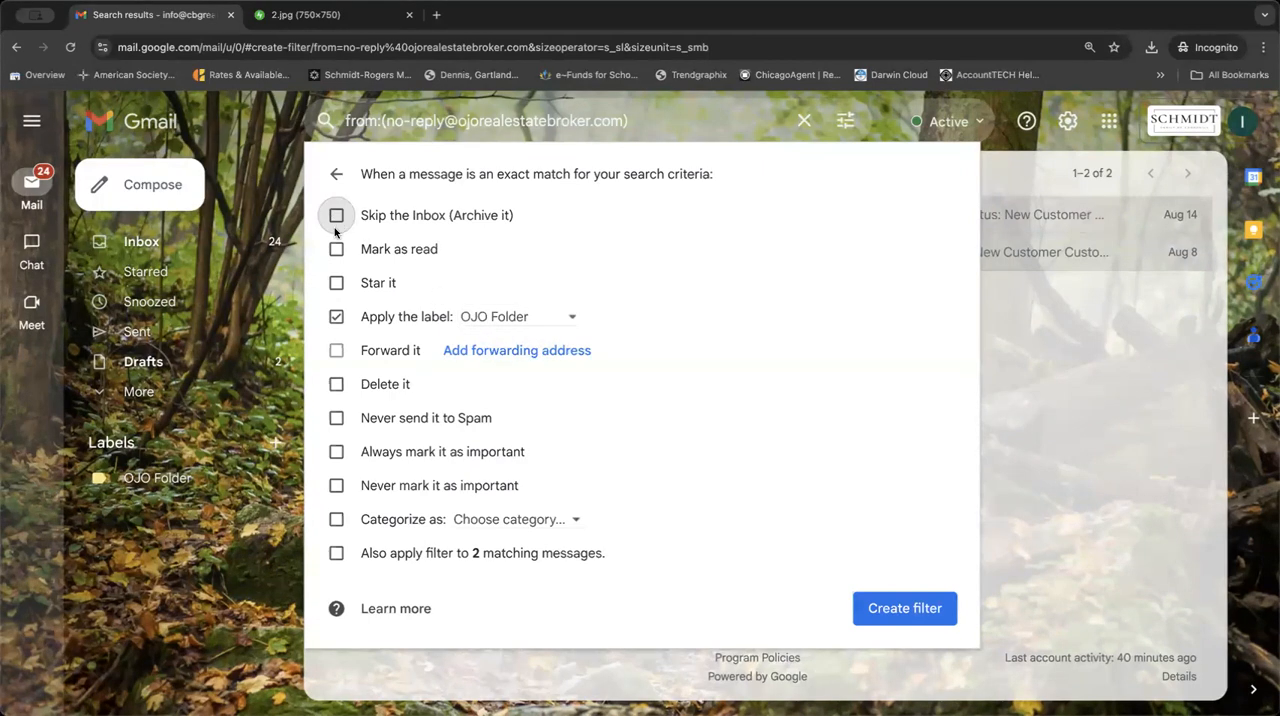
pyautogui.click(336, 317)
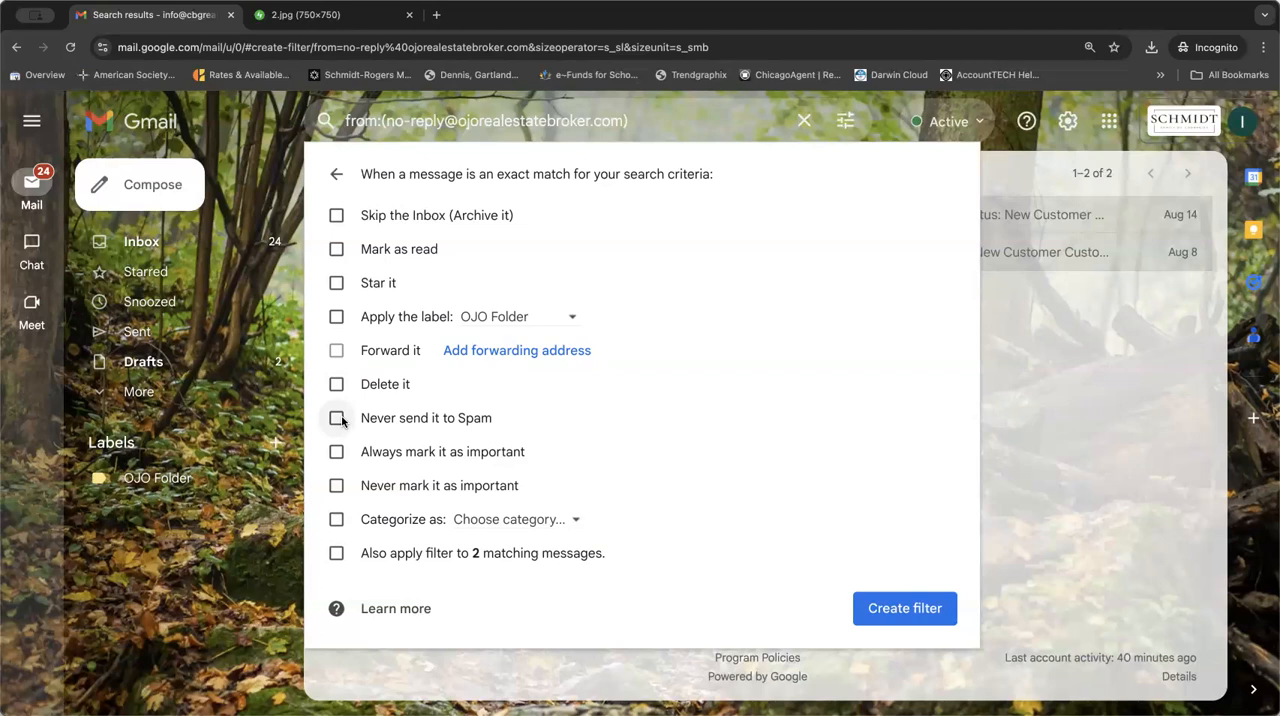
pyautogui.click(336, 320)
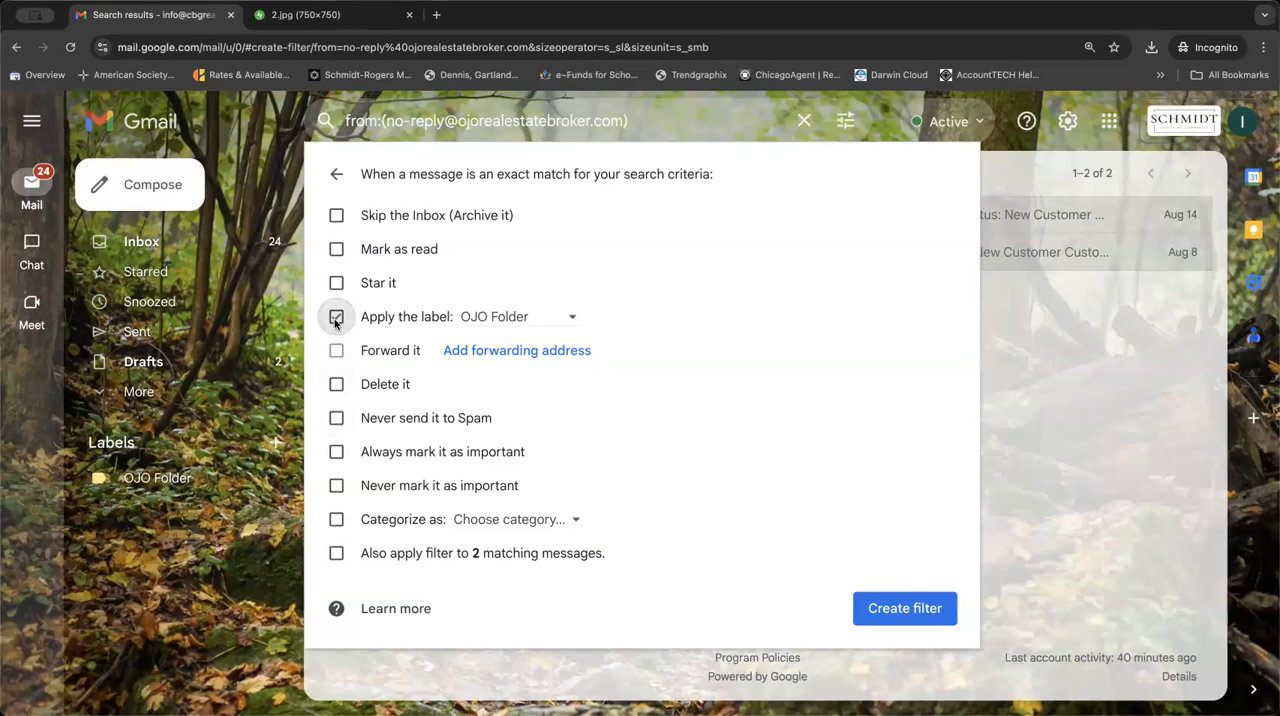
pyautogui.click(336, 215)
pyautogui.click(890, 615)
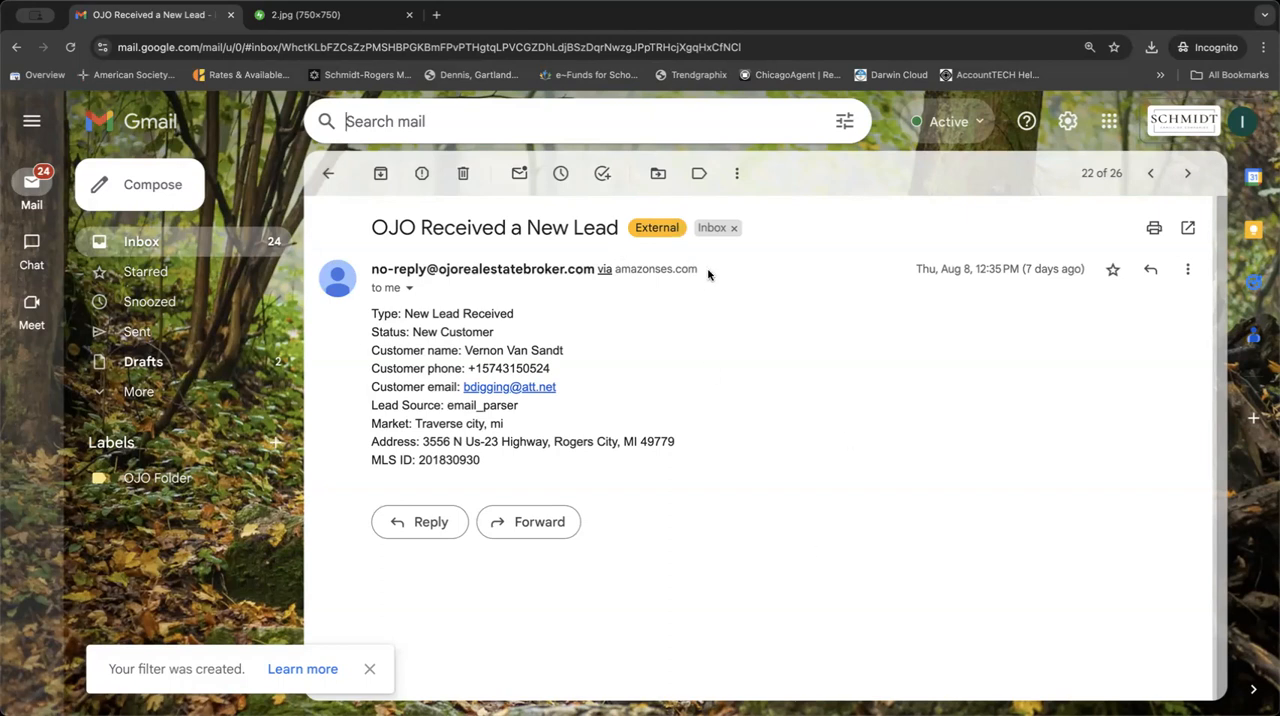
# Move the open Aug 8 lead email to OJO Folder, view that label's messages and return to the inbox.
pyautogui.click(659, 175)
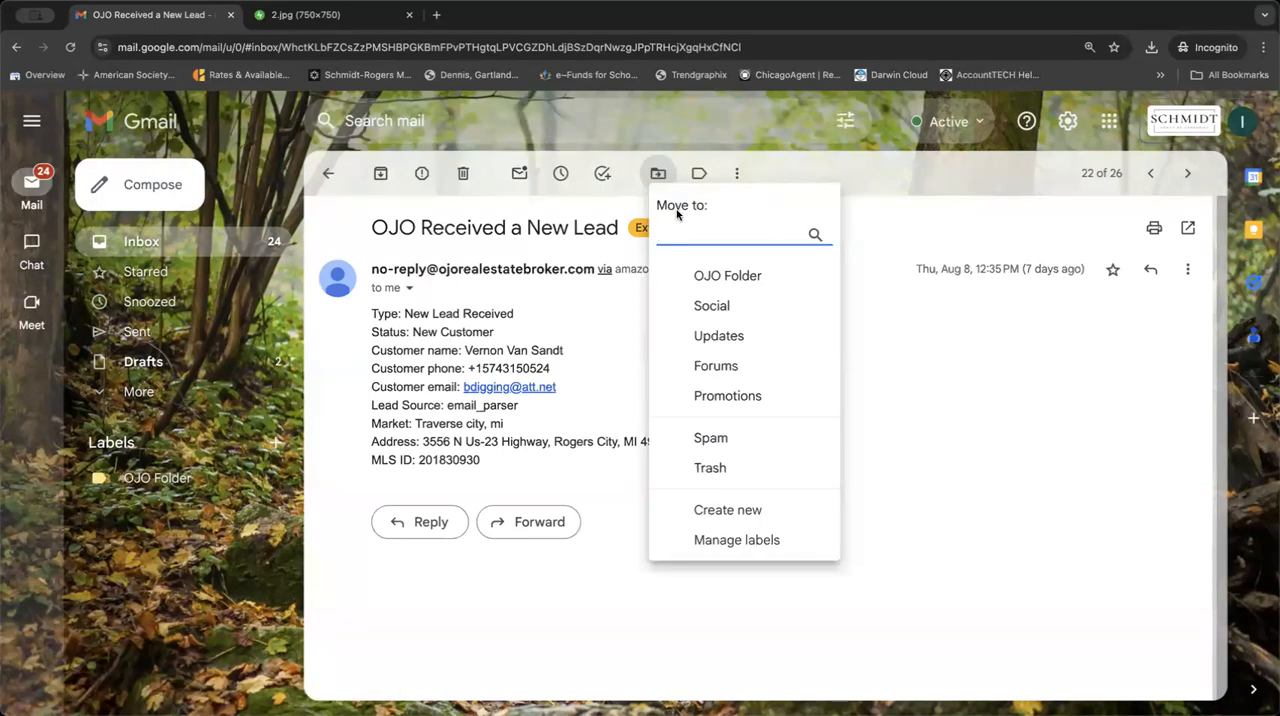
pyautogui.click(708, 276)
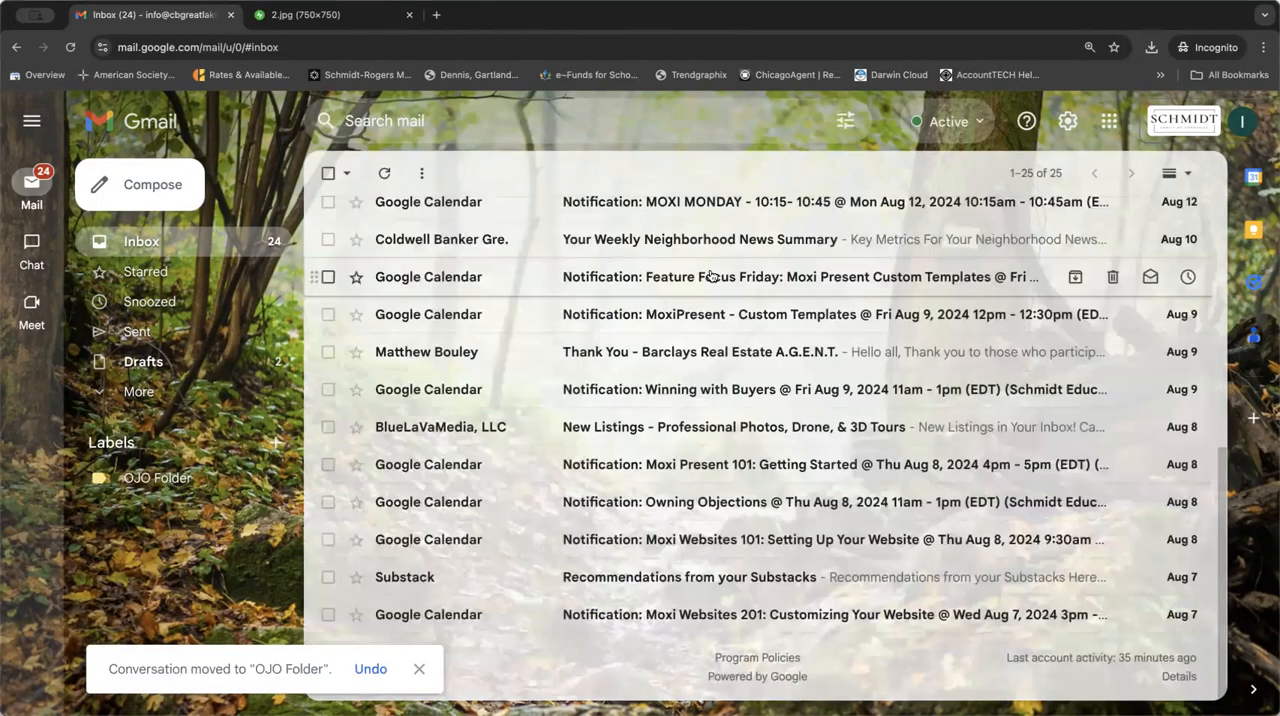
pyautogui.scroll(5, 712, 280)
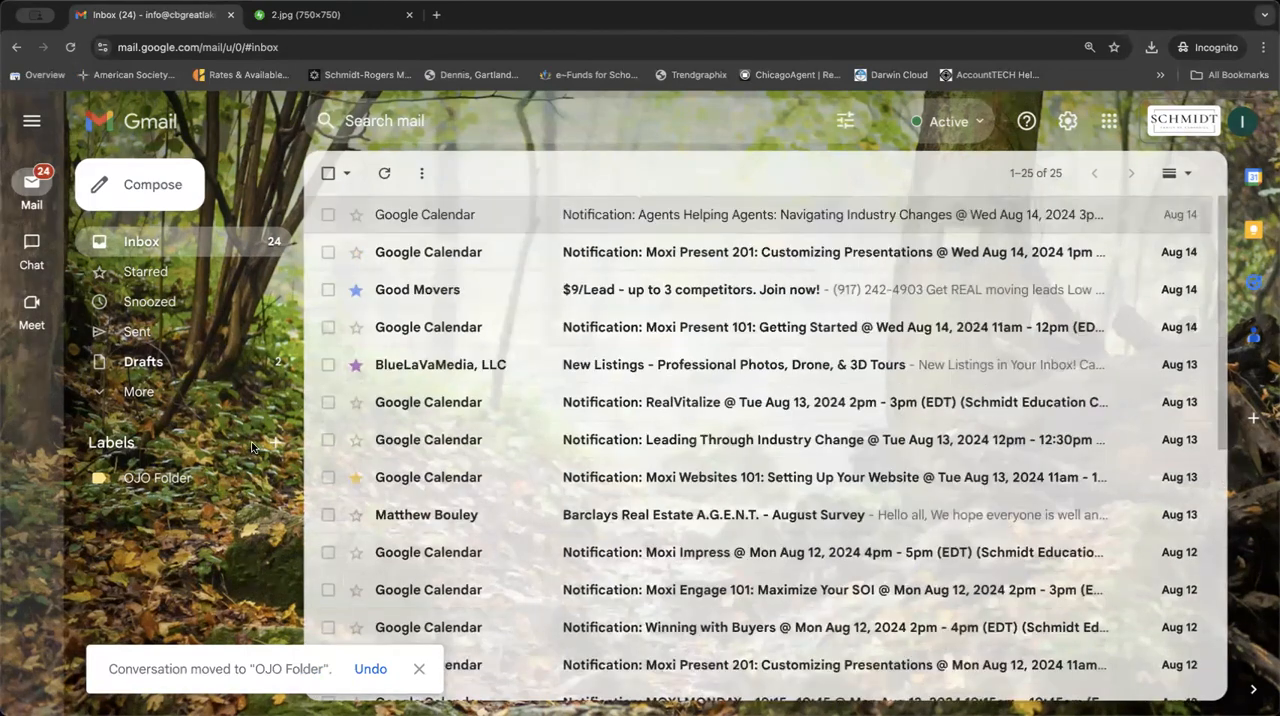
pyautogui.click(158, 478)
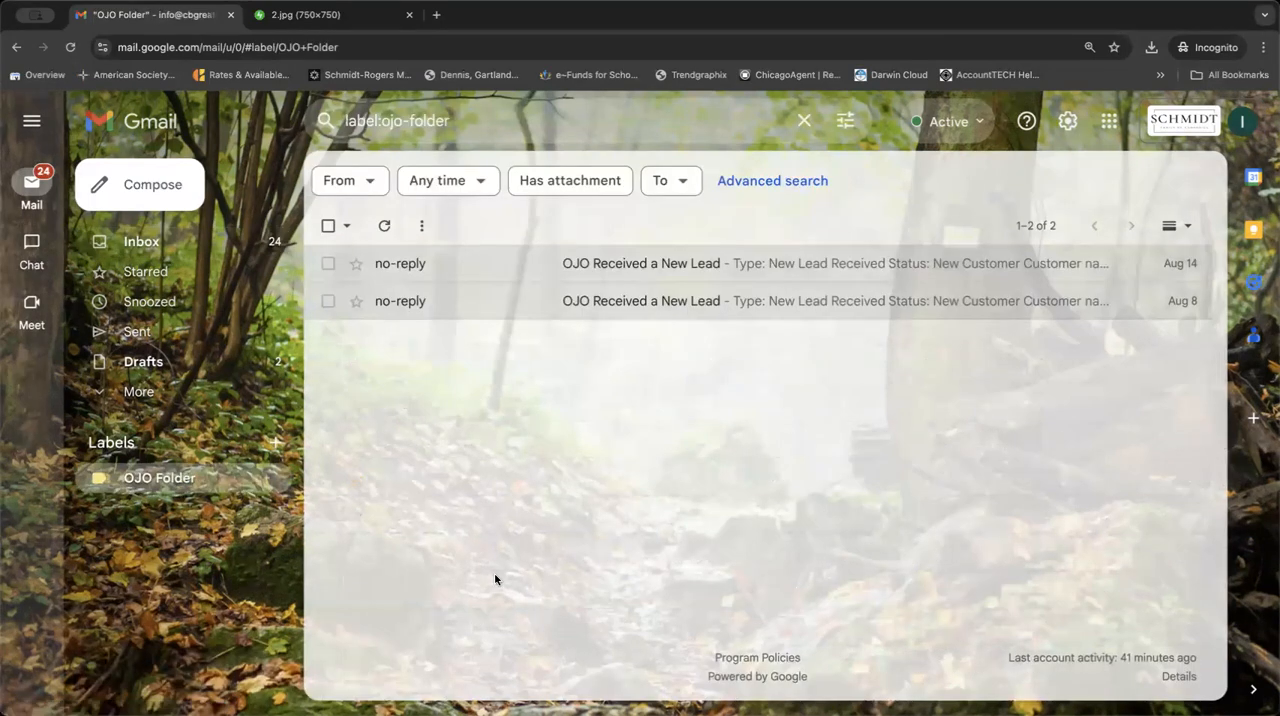
pyautogui.click(196, 250)
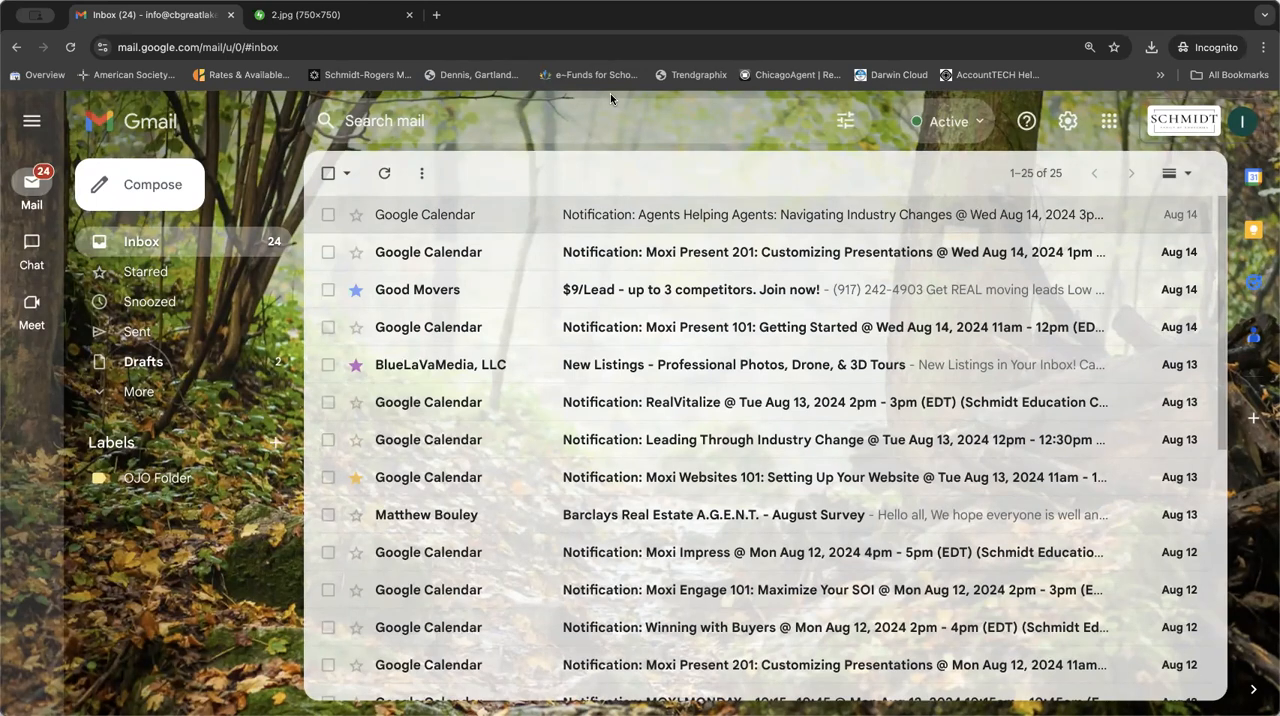
# Compose an enlarged new message with the subject "Test", replacing the wrongly autofilled recipient with the intended colleague's address.
pyautogui.click(165, 190)
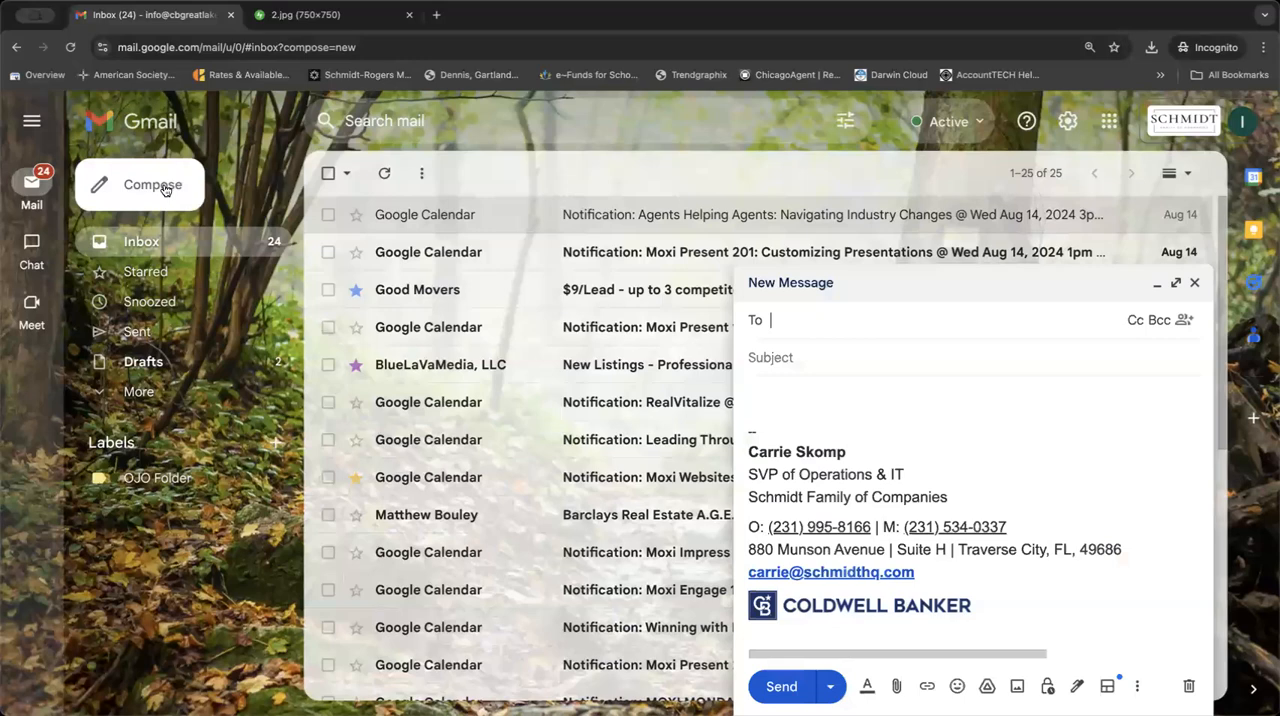
pyautogui.click(1177, 283)
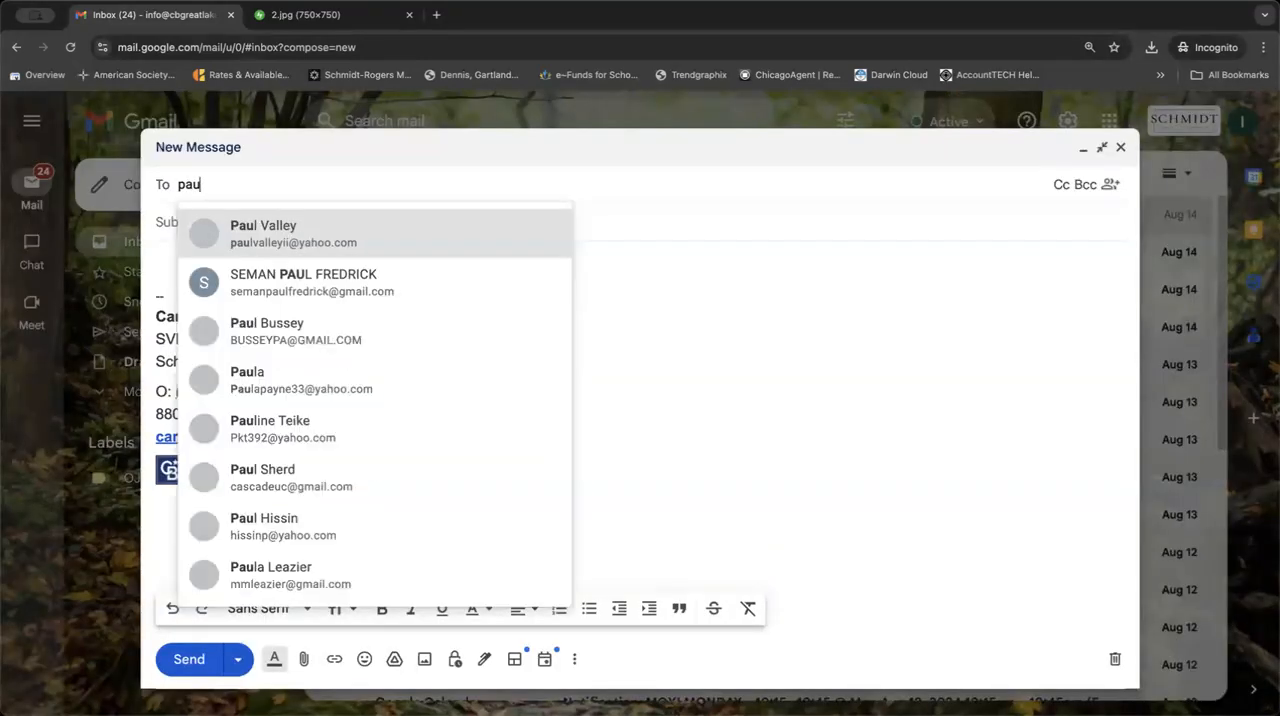
pyautogui.press('Tab')
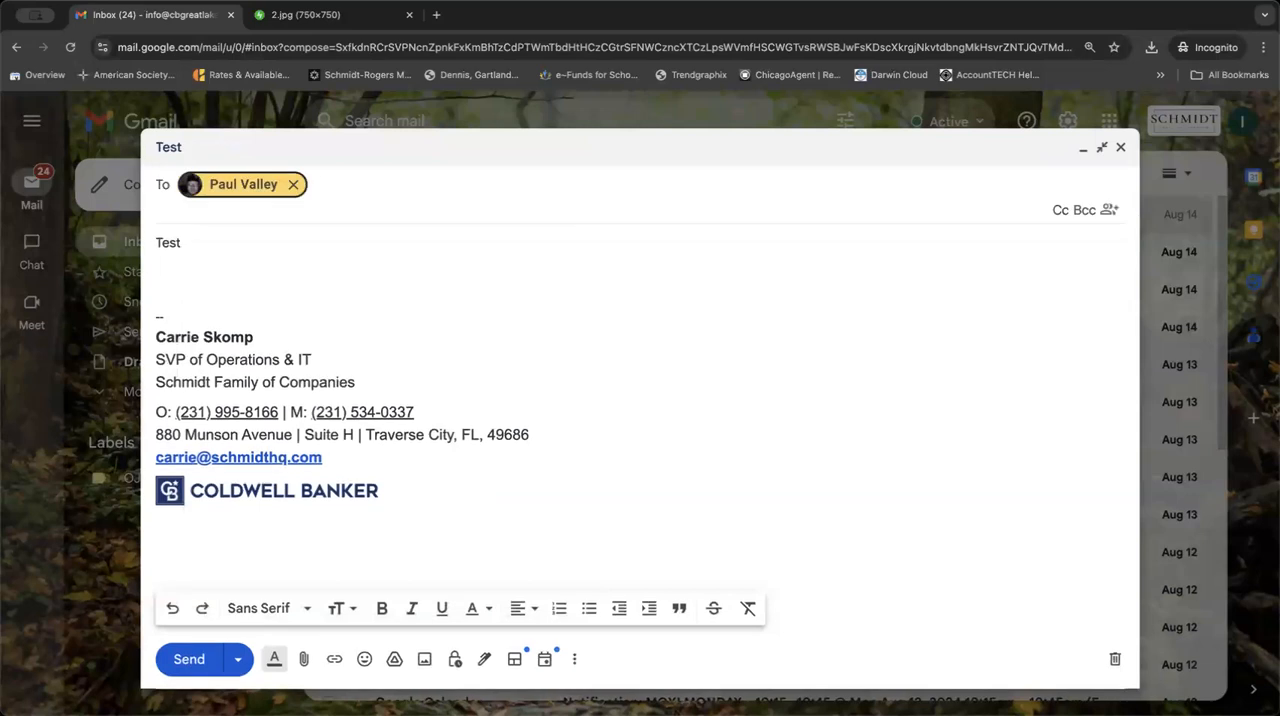
pyautogui.press('BackSpace')
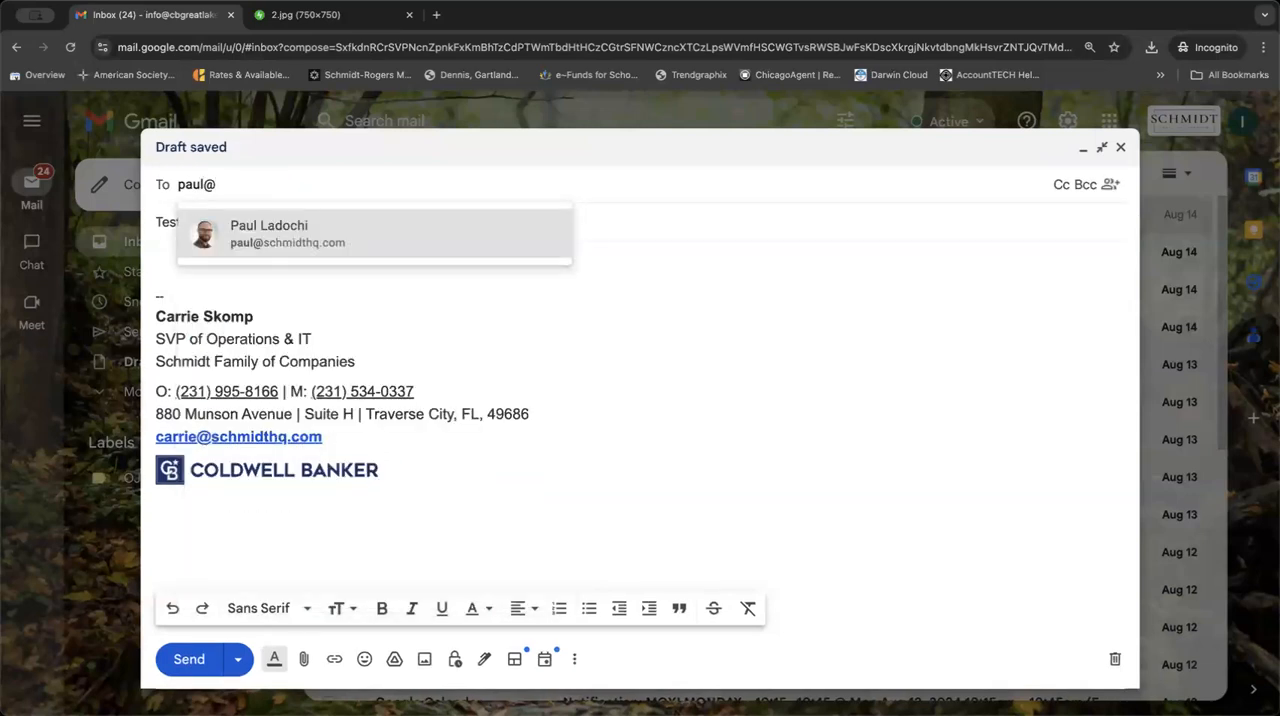
pyautogui.press('Return')
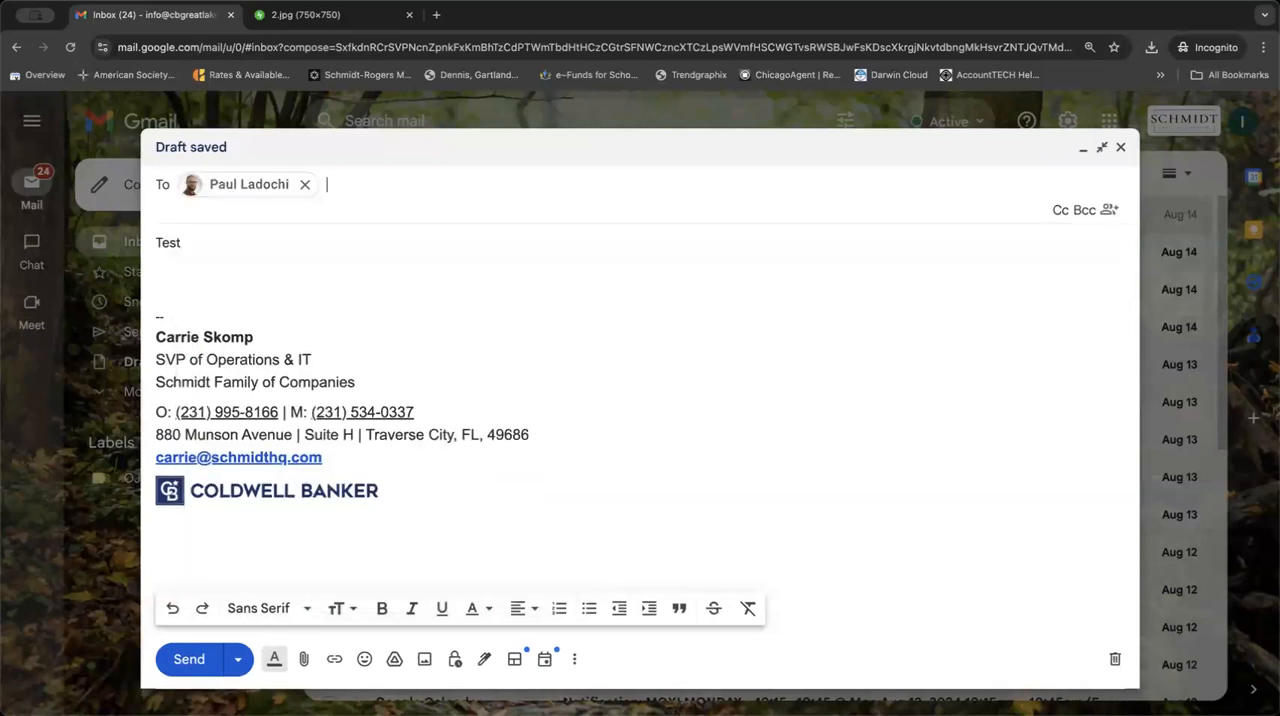
# View the Schedule send options and the custom date and time picker, cancel without scheduling and close the Test draft.
pyautogui.click(237, 668)
pyautogui.click(245, 622)
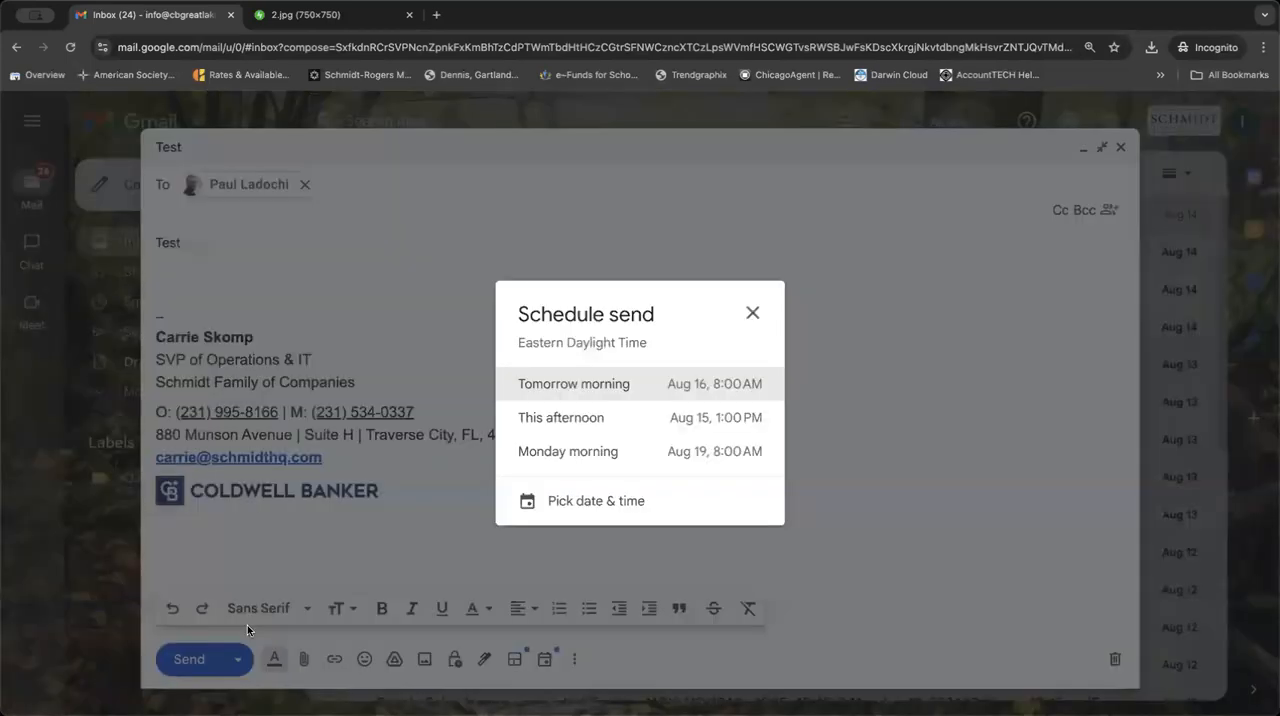
pyautogui.click(614, 499)
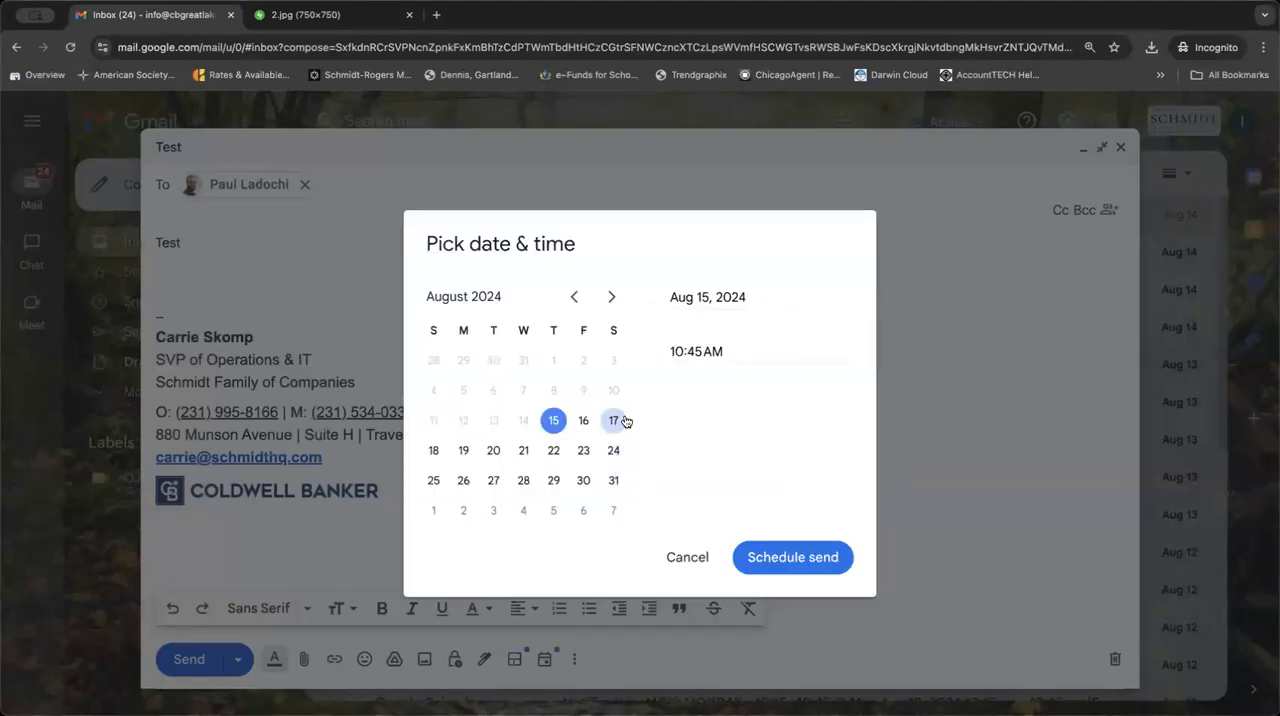
pyautogui.click(688, 557)
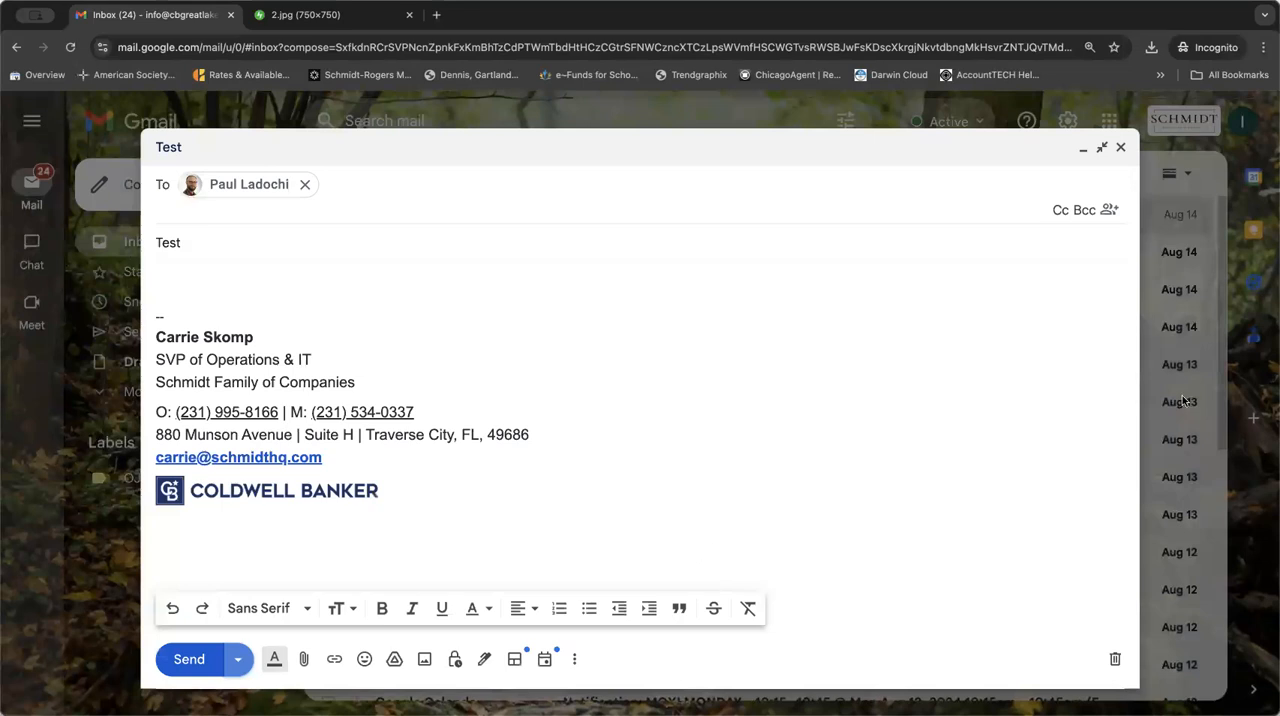
pyautogui.click(1120, 147)
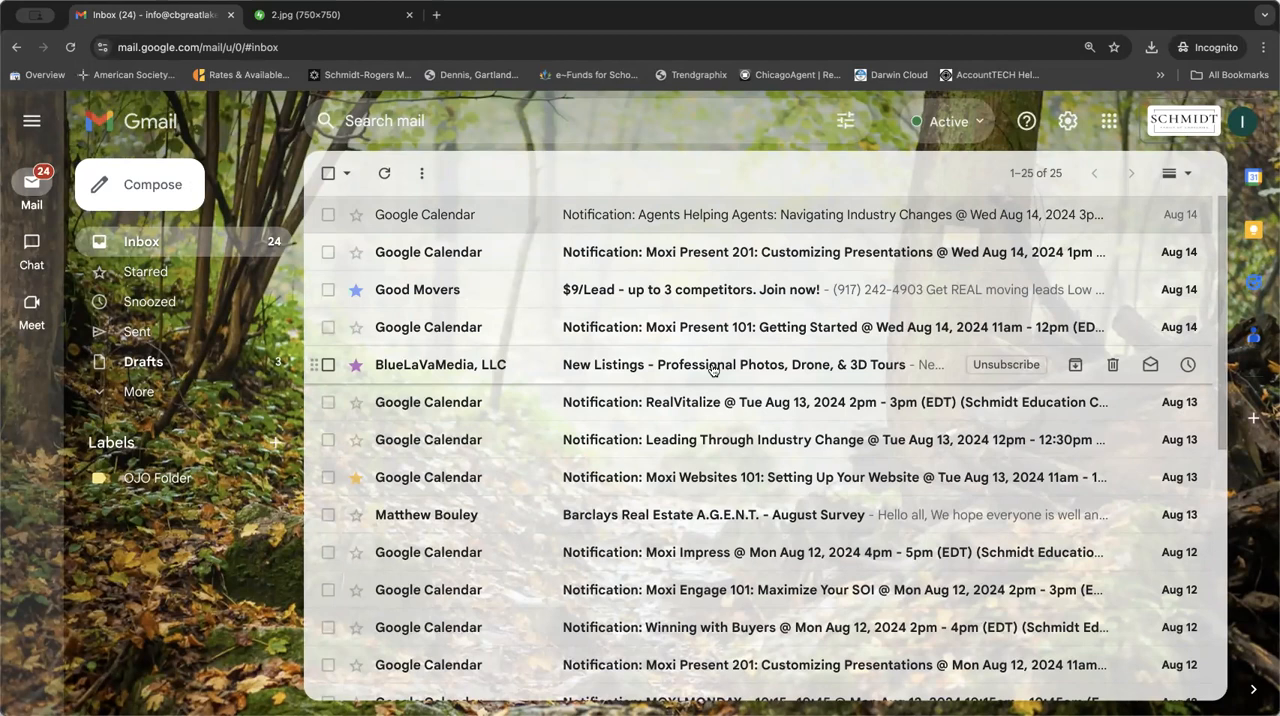
# View the Scheduled folder, return to the inbox and open the Aug 14 "Agents Helping Agents" notification email.
pyautogui.click(175, 393)
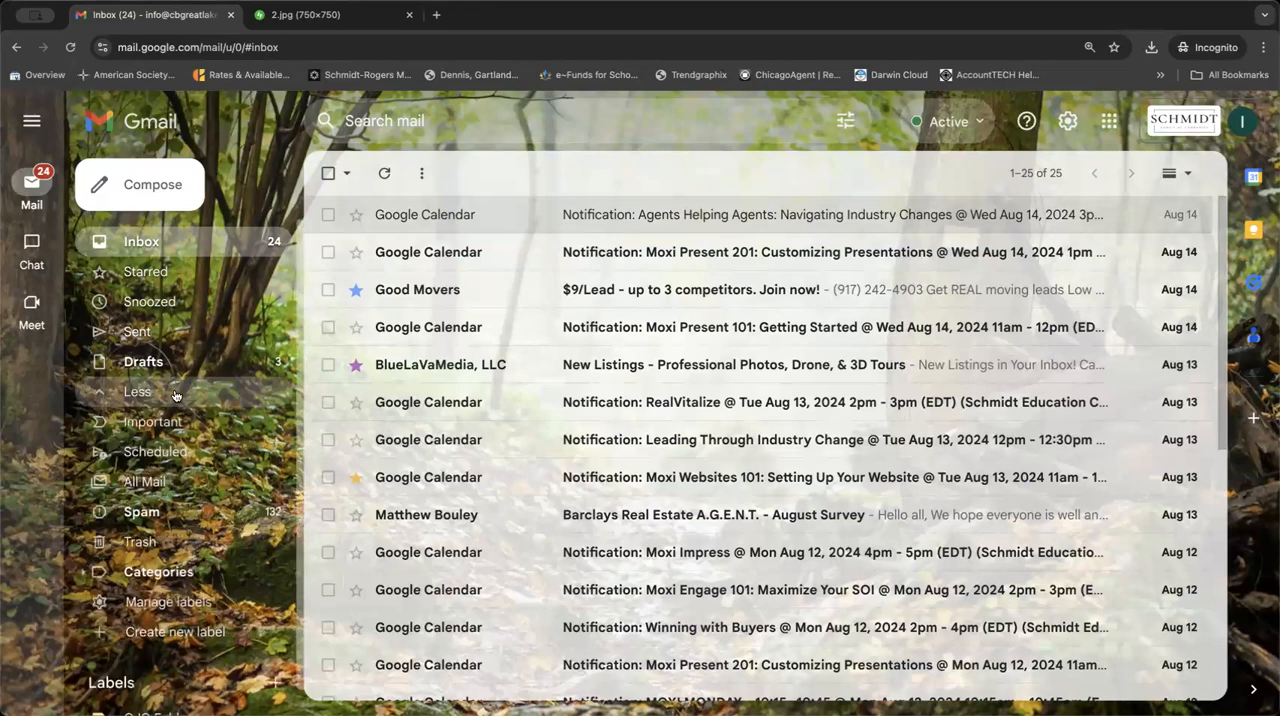
pyautogui.click(166, 455)
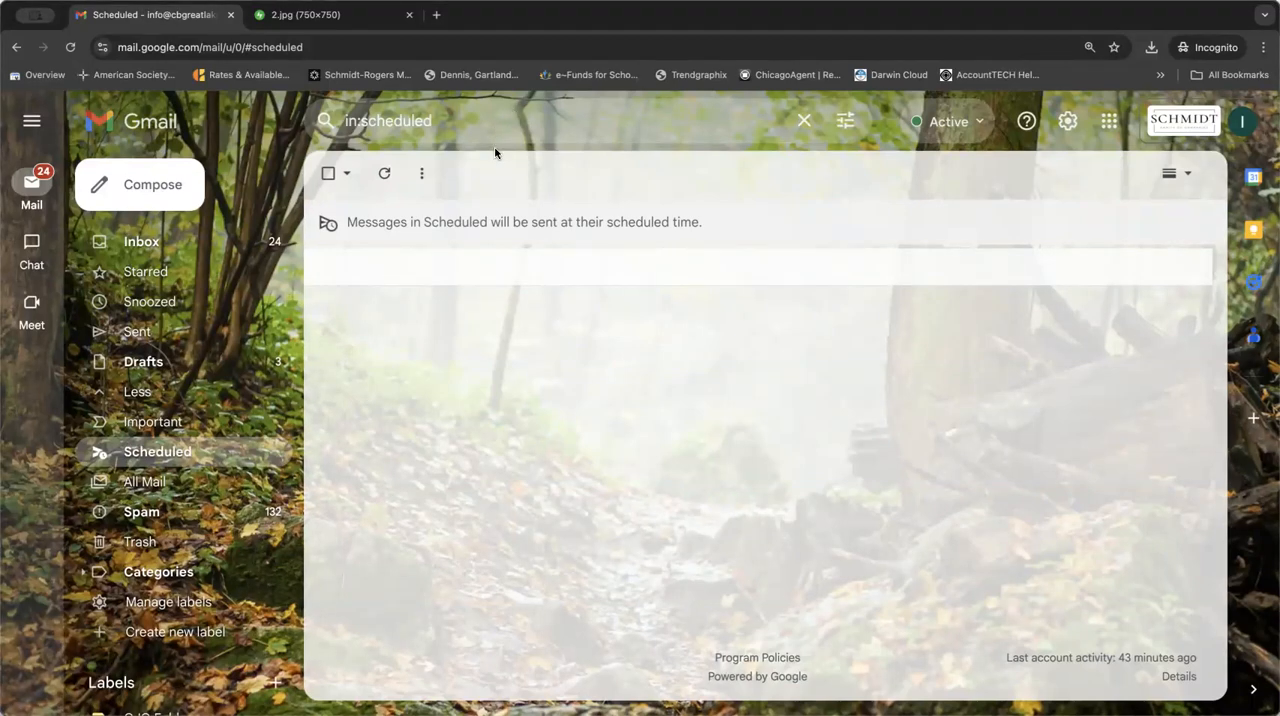
pyautogui.click(184, 241)
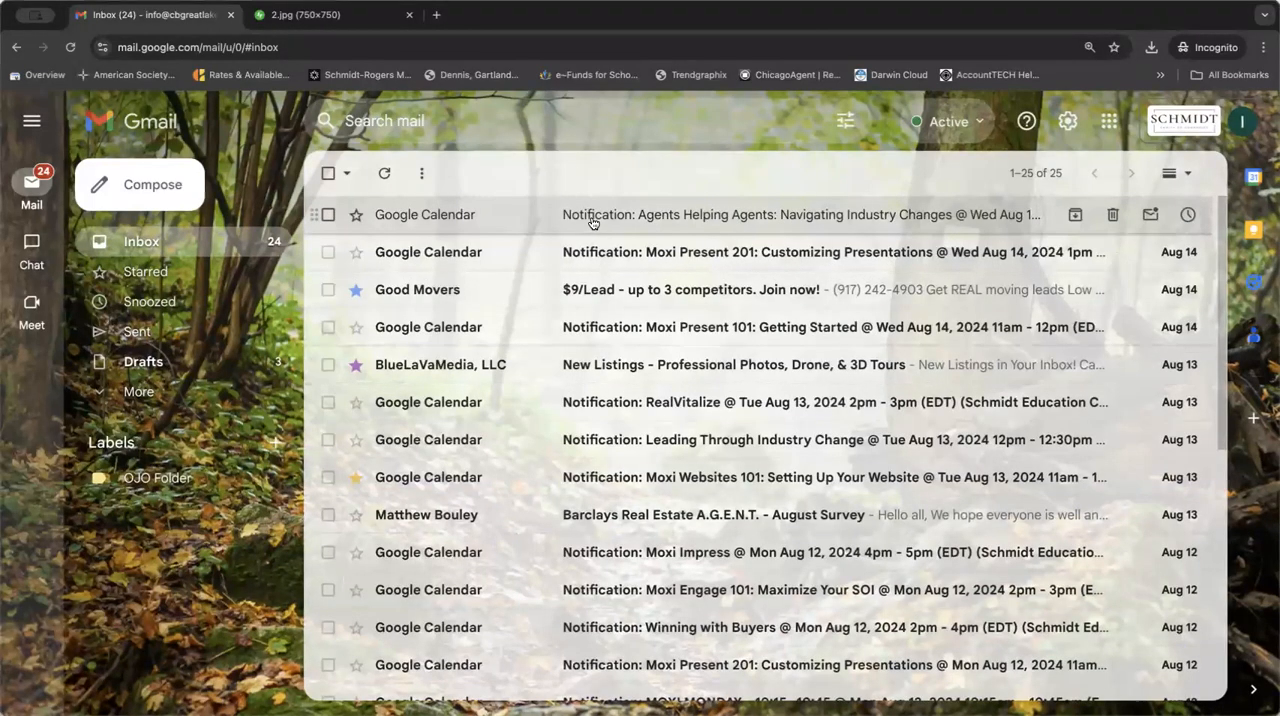
pyautogui.click(592, 222)
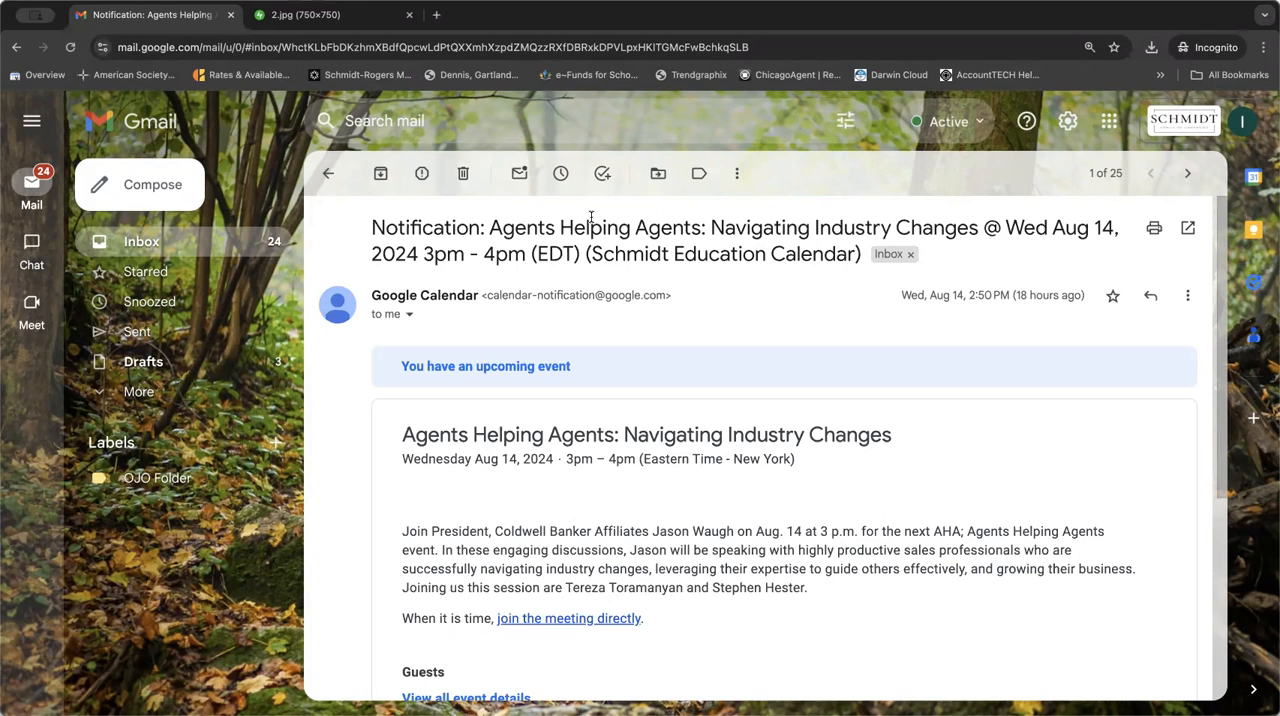
# Compose an enlarged new message with the subject "Test Template".
pyautogui.click(161, 187)
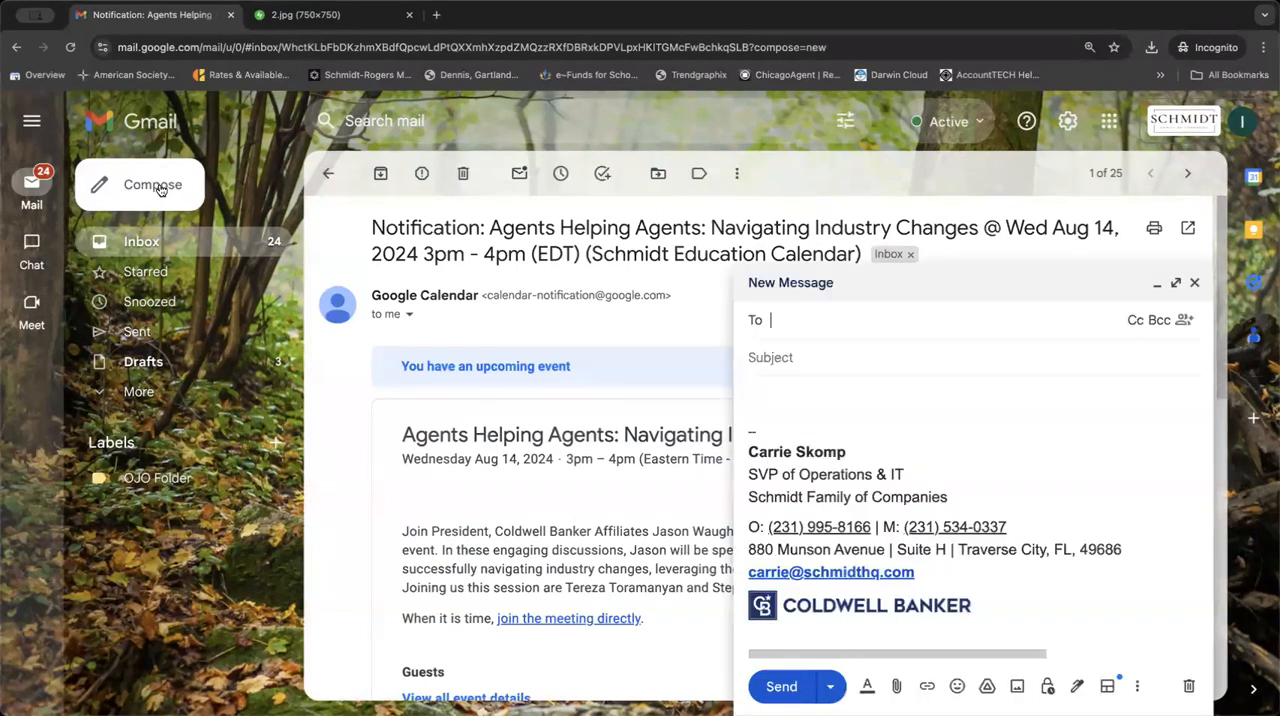
pyautogui.click(1179, 281)
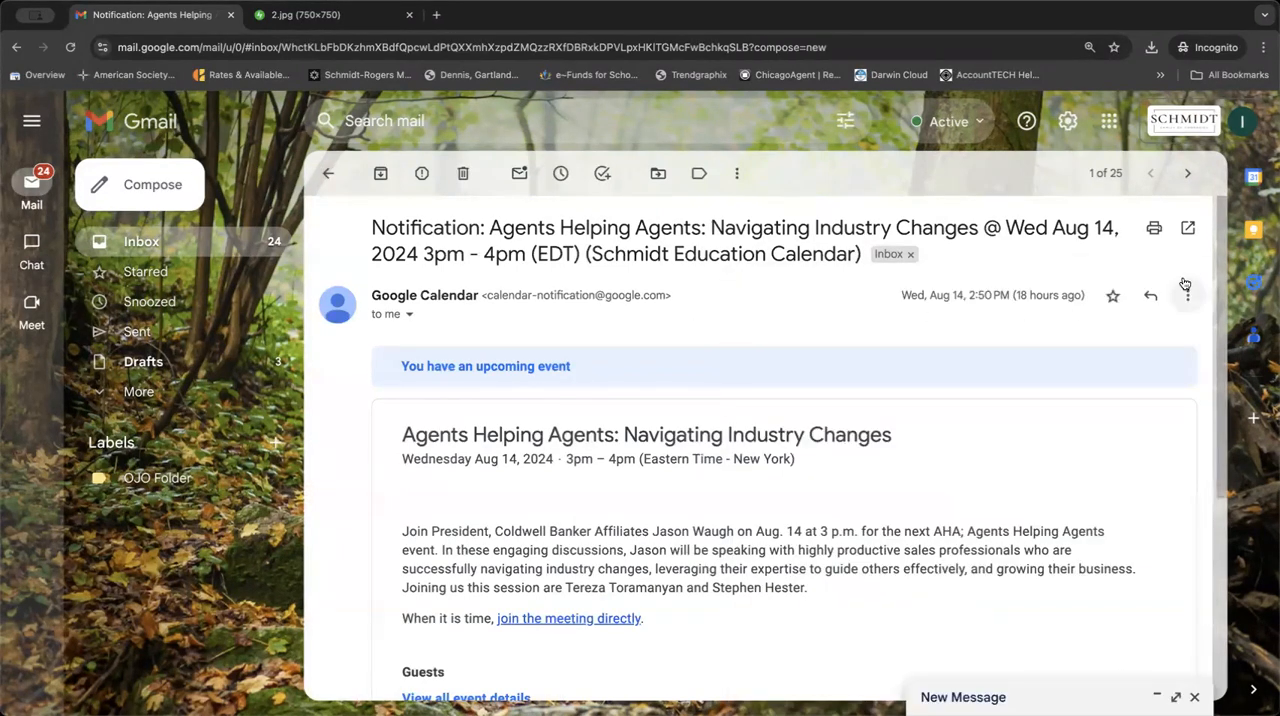
pyautogui.click(1176, 697)
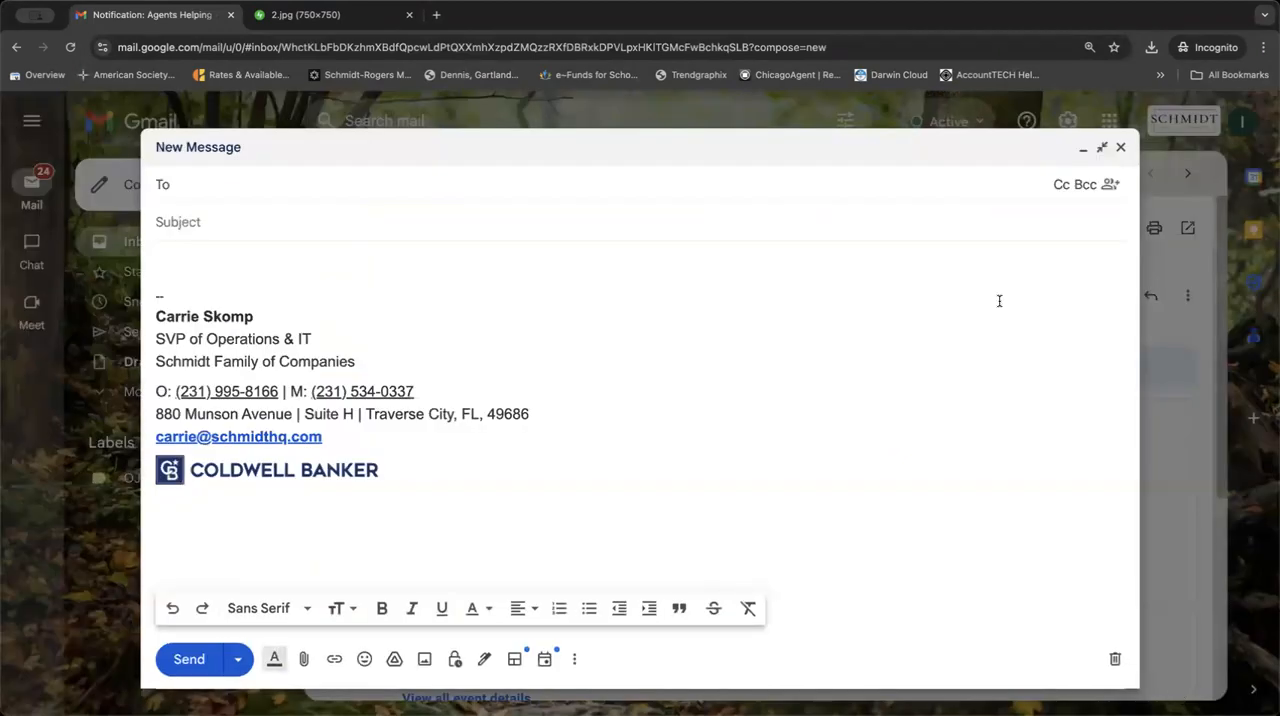
pyautogui.click(215, 227)
pyautogui.write('Test Template')
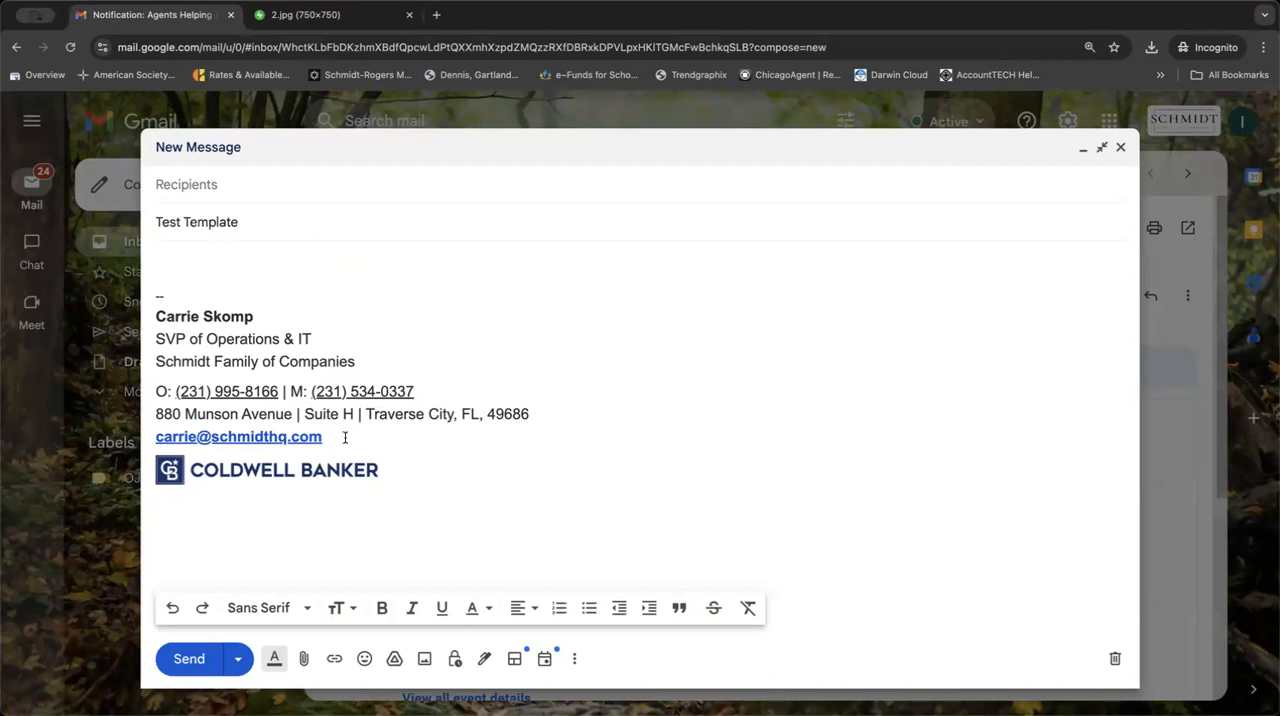
# Replace the signature in the Test Template draft with the body text "This is a test template." and close the draft.
pyautogui.moveTo(382, 488)
pyautogui.mouseDown()
pyautogui.moveTo(163, 466)
pyautogui.moveTo(110, 352)
pyautogui.mouseUp()
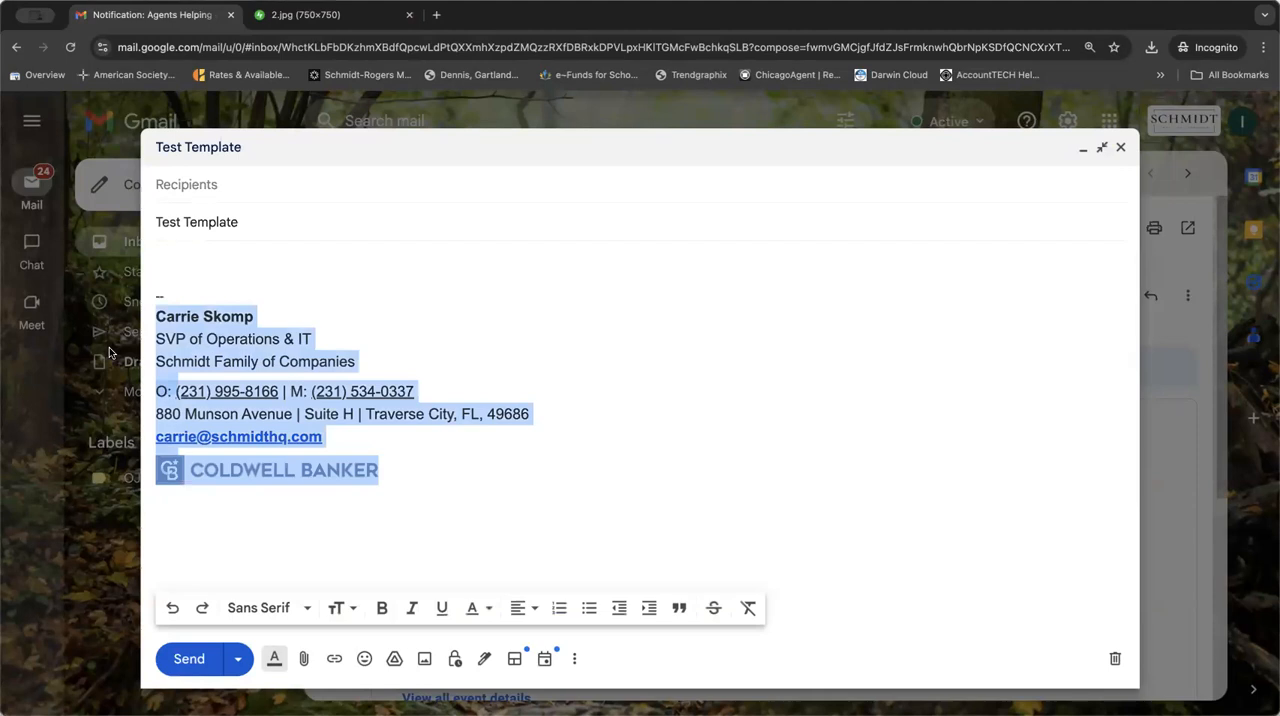
pyautogui.press('BackSpace')
pyautogui.press('BackSpace')
pyautogui.press('BackSpace')
pyautogui.press('BackSpace')
pyautogui.press('BackSpace')
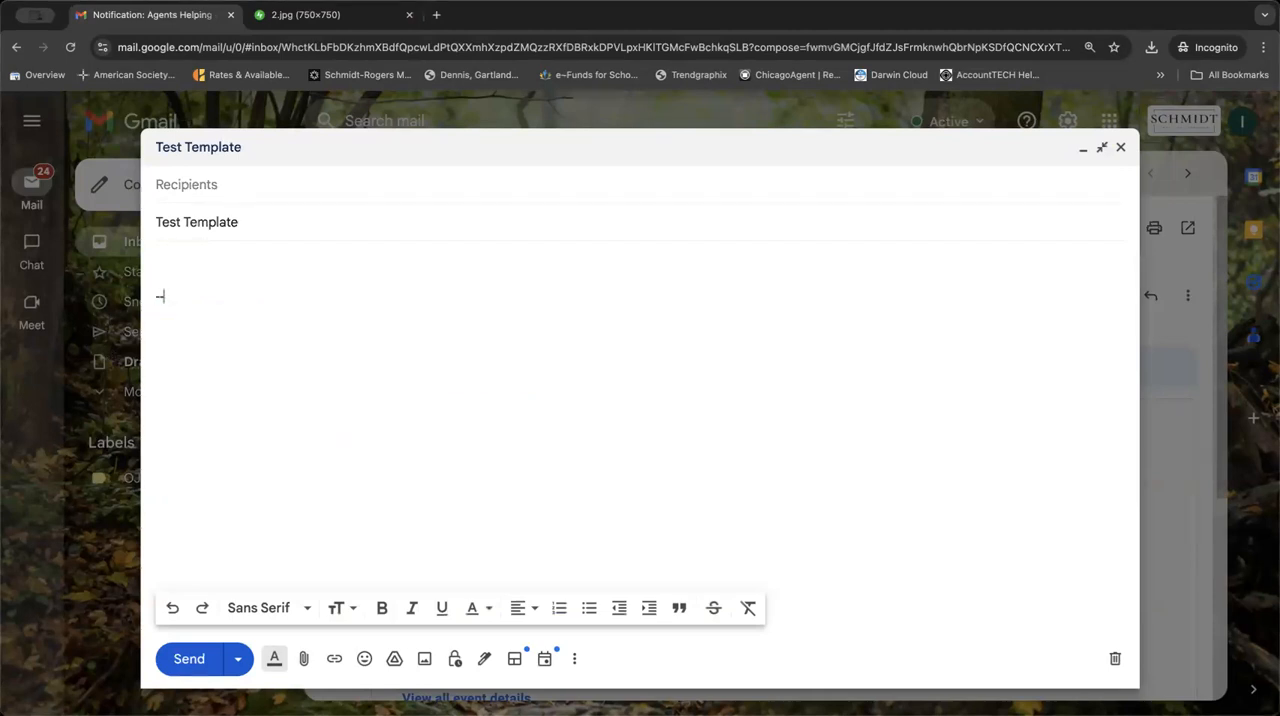
pyautogui.press('BackSpace')
pyautogui.write('This')
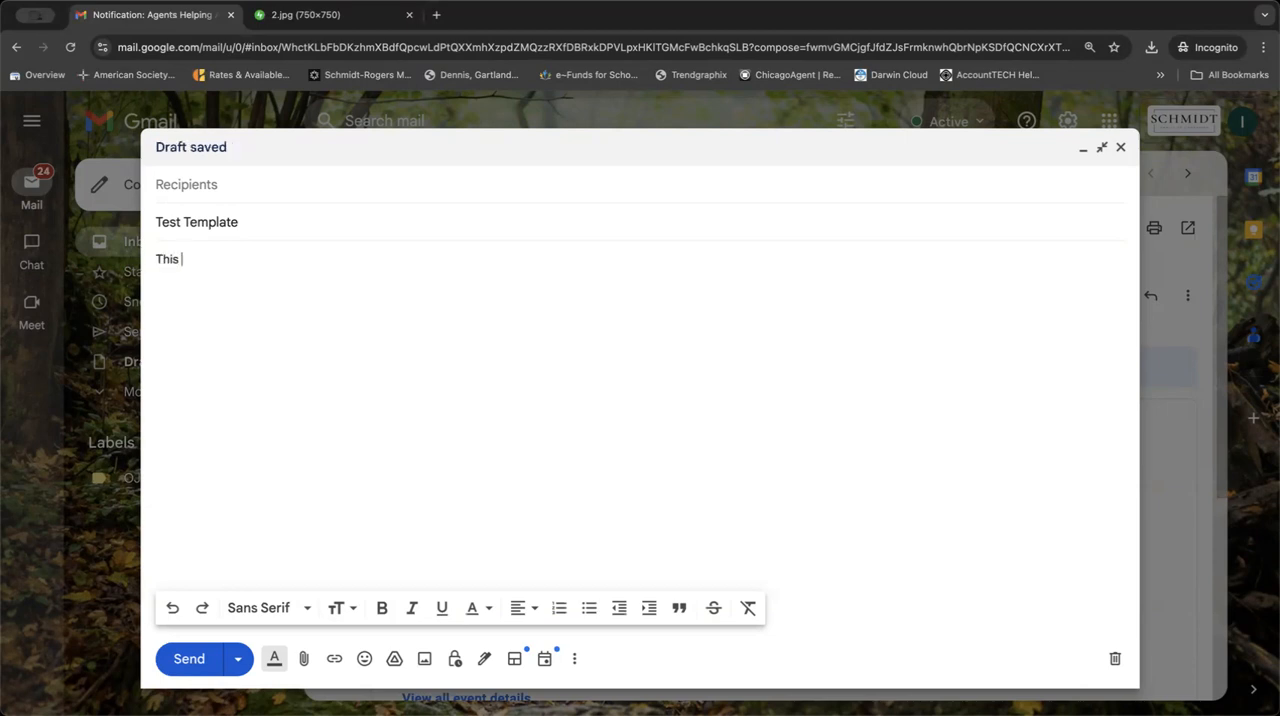
pyautogui.write(' is a test template.')
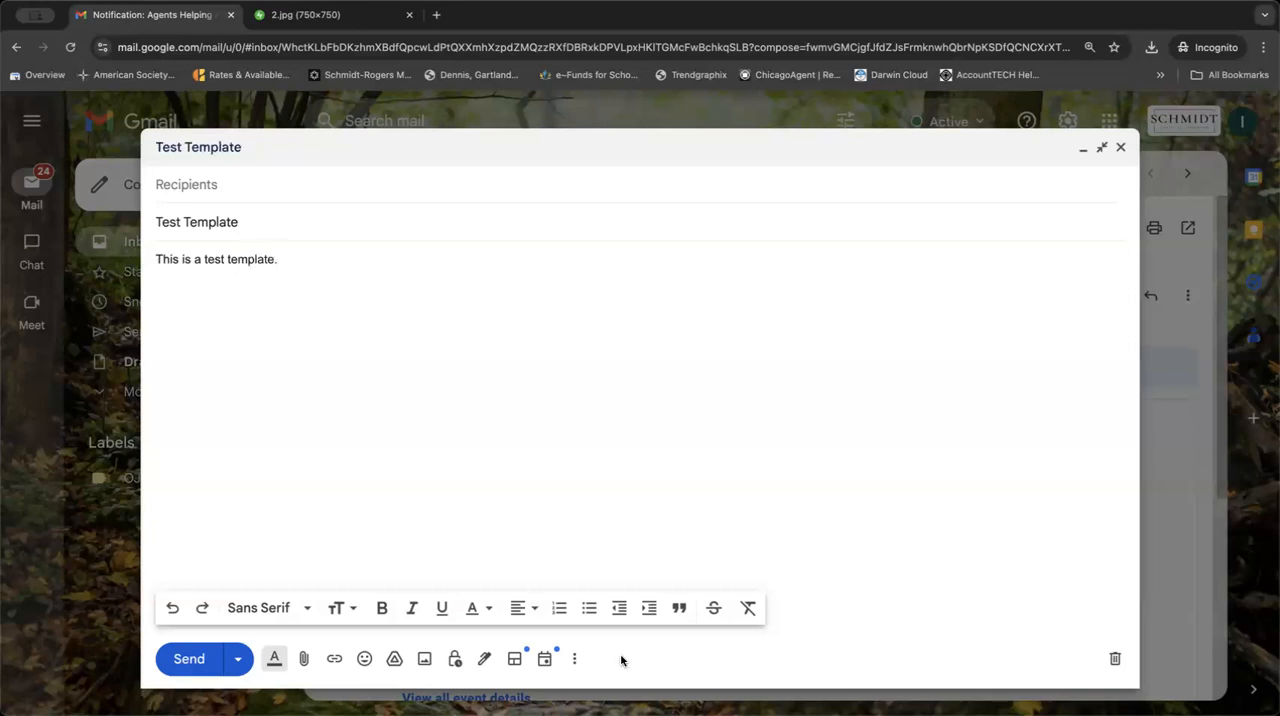
pyautogui.click(575, 659)
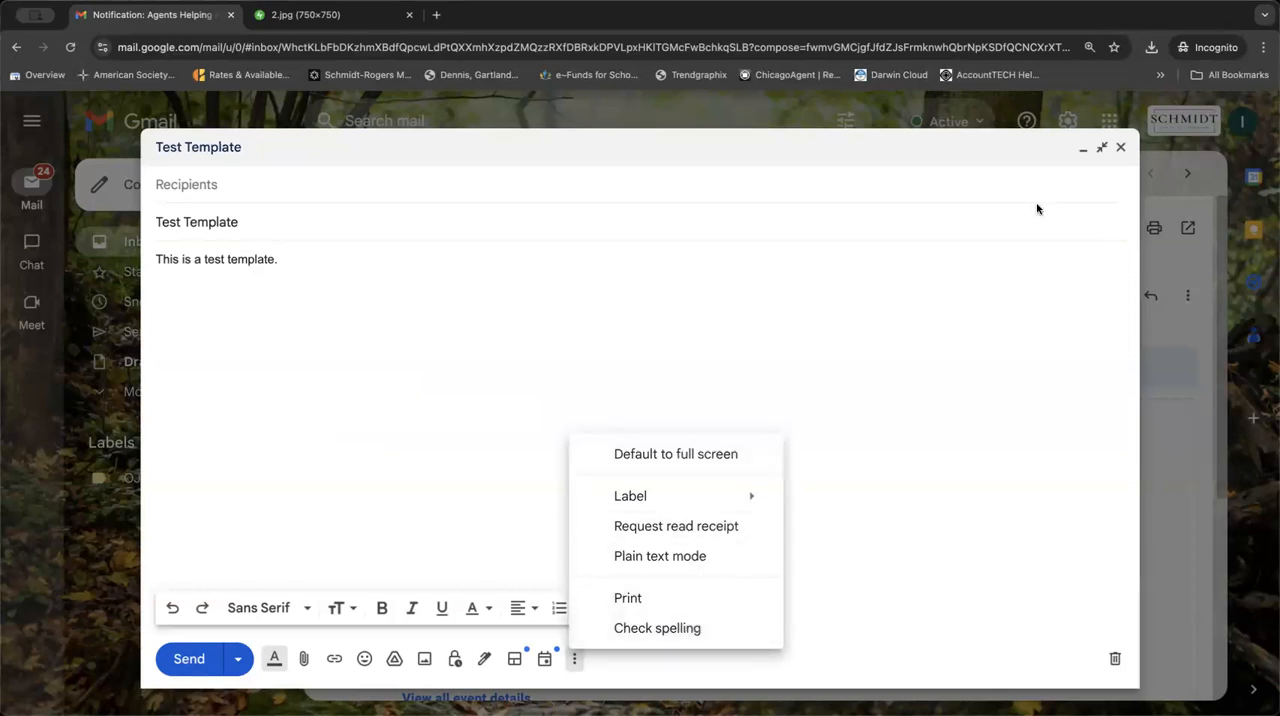
pyautogui.click(1121, 147)
# Look through the Accounts and Add-ons settings, including the admin-installed apps in Google Workspace Marketplace.
pyautogui.click(1068, 121)
pyautogui.click(1069, 214)
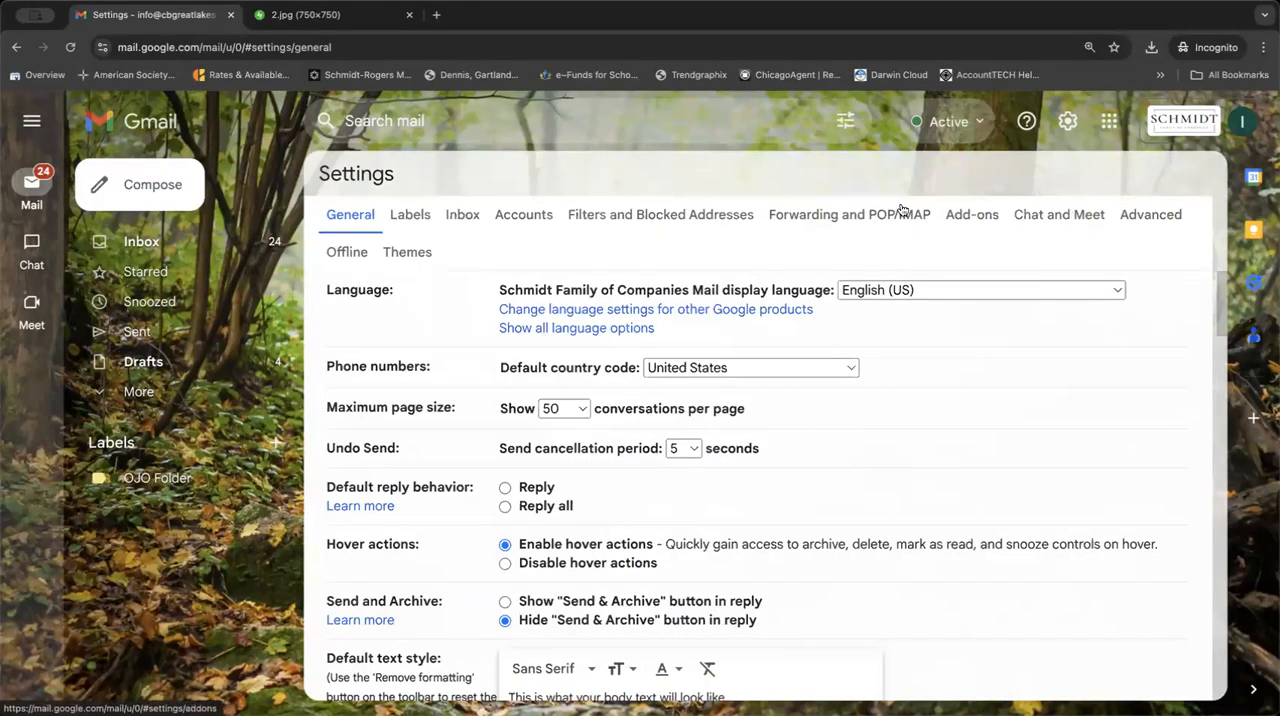
pyautogui.click(532, 208)
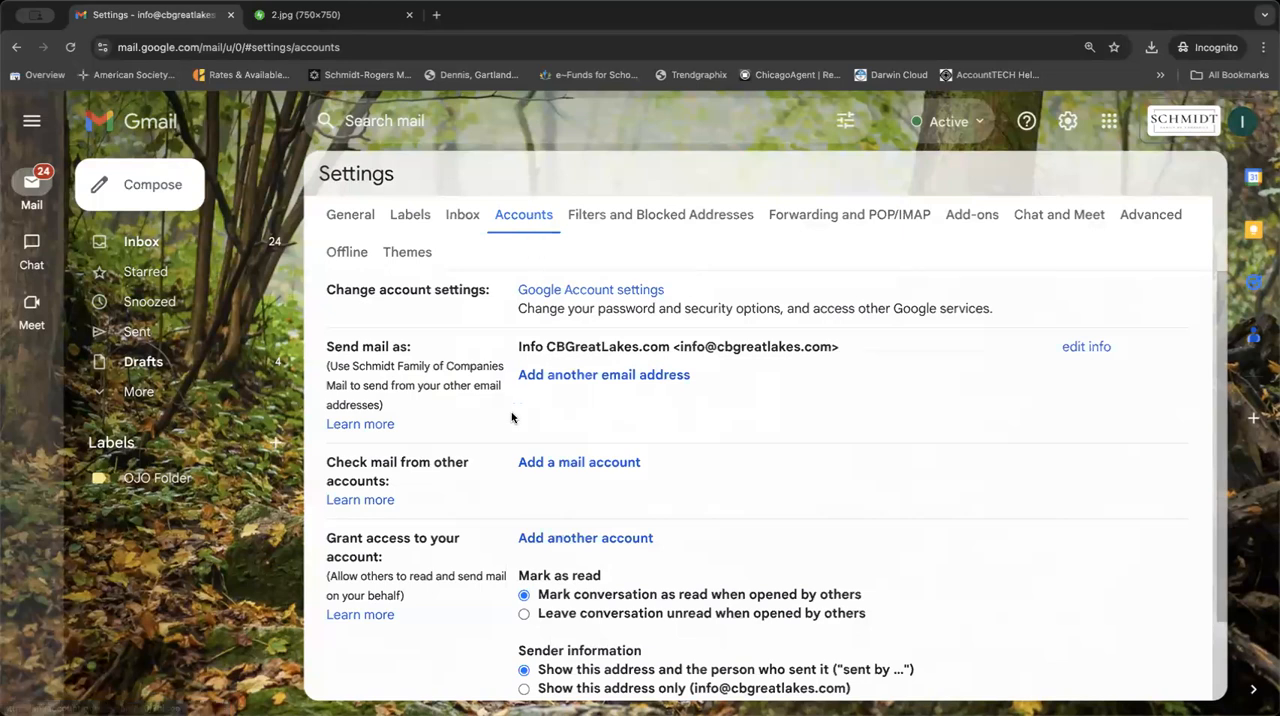
pyautogui.scroll(-2, 492, 528)
pyautogui.scroll(2, 492, 530)
pyautogui.click(956, 222)
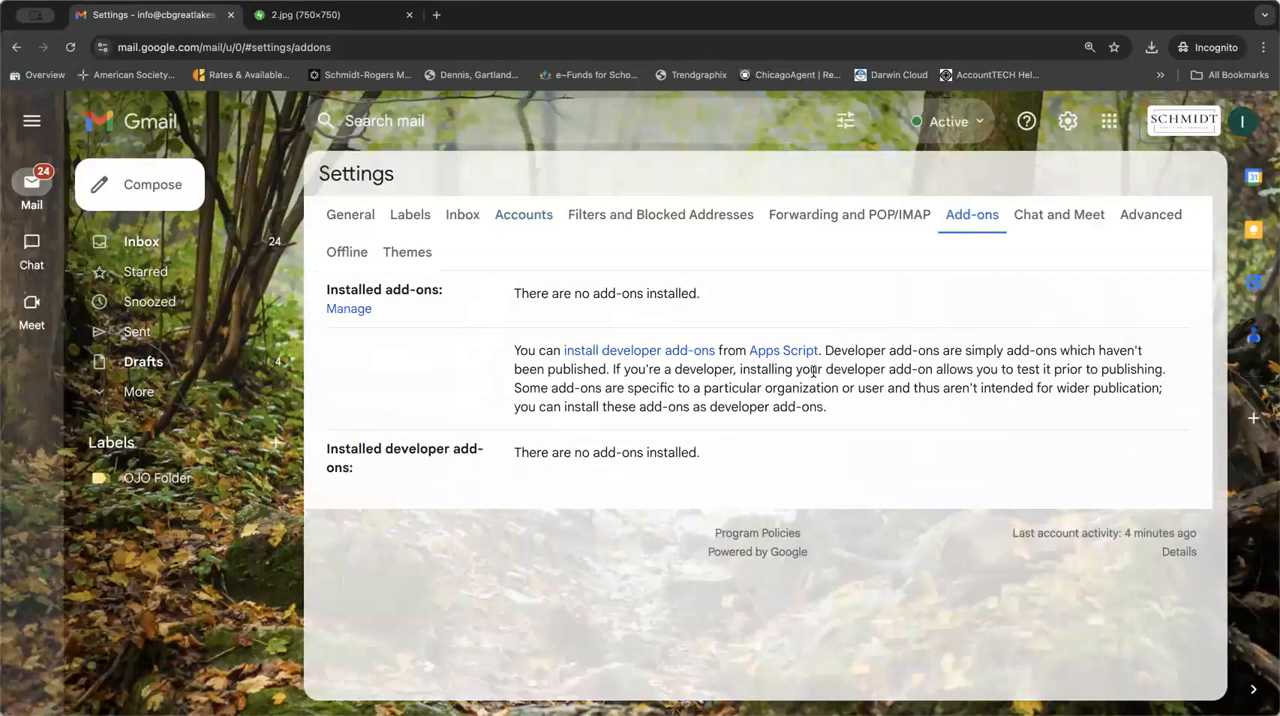
pyautogui.click(362, 310)
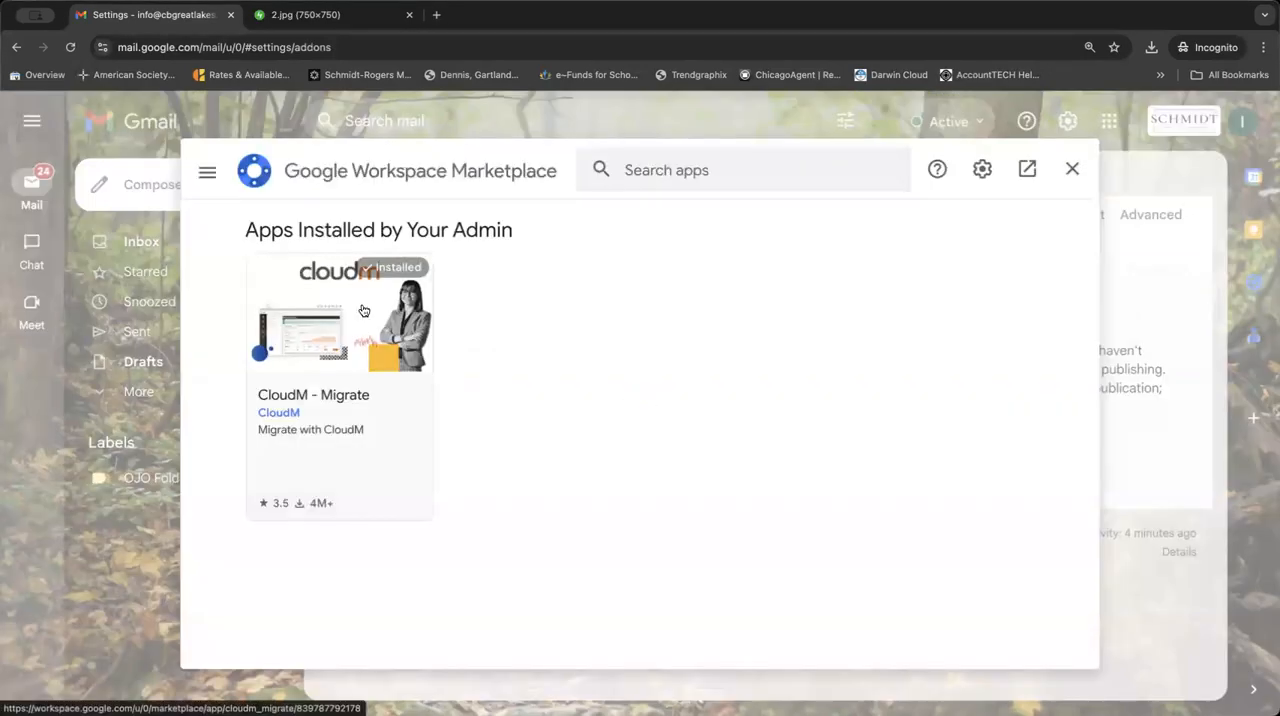
pyautogui.click(1072, 169)
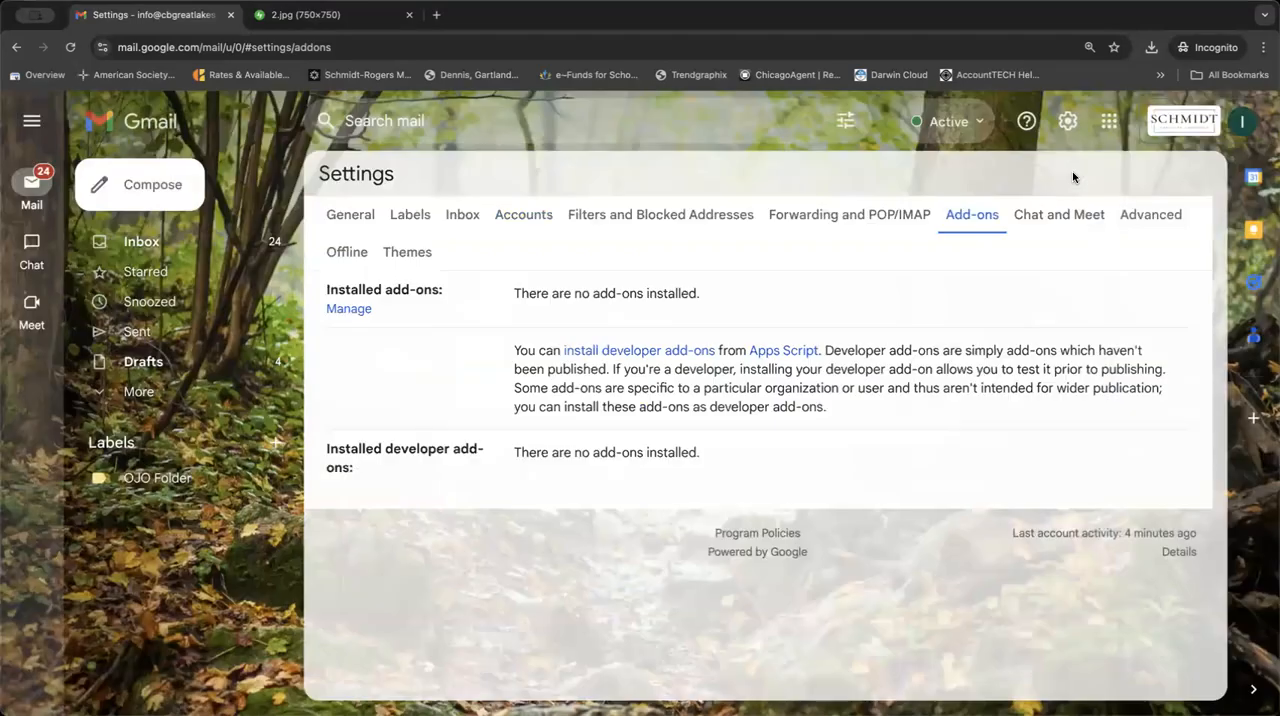
# Enable Templates in the Advanced settings and save the changes.
pyautogui.click(1154, 216)
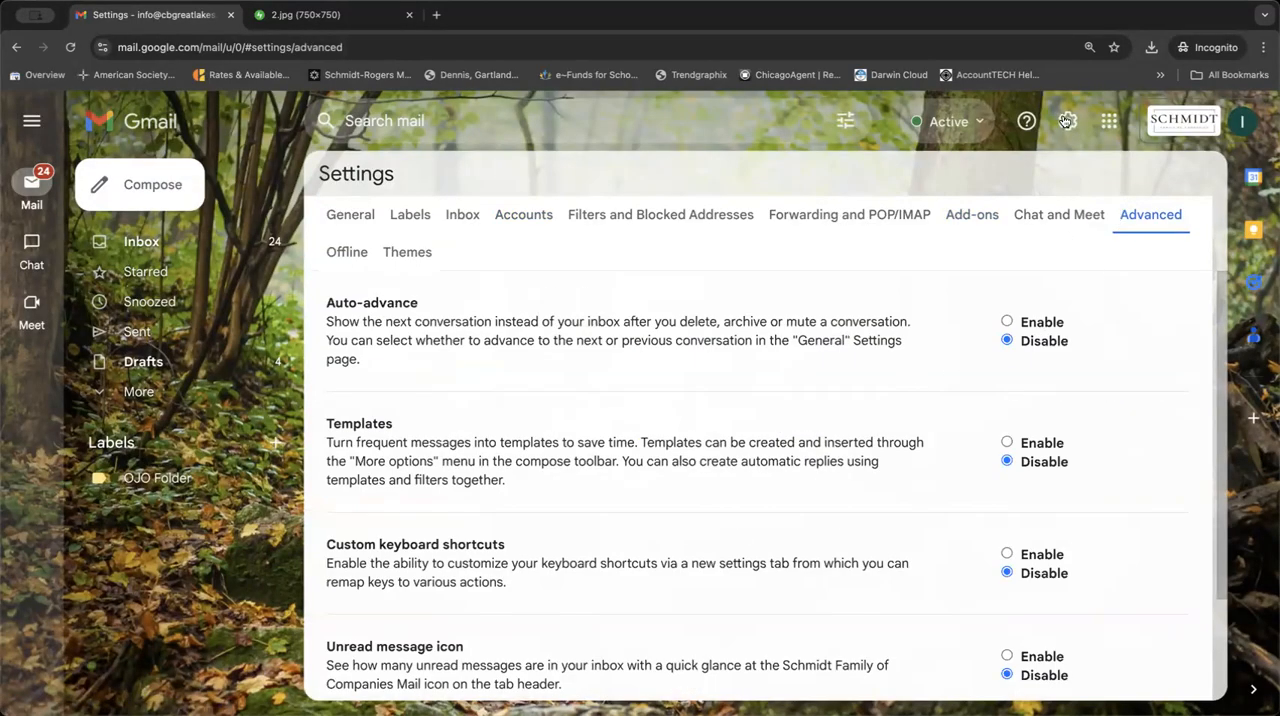
pyautogui.click(1006, 442)
pyautogui.scroll(-3, 893, 527)
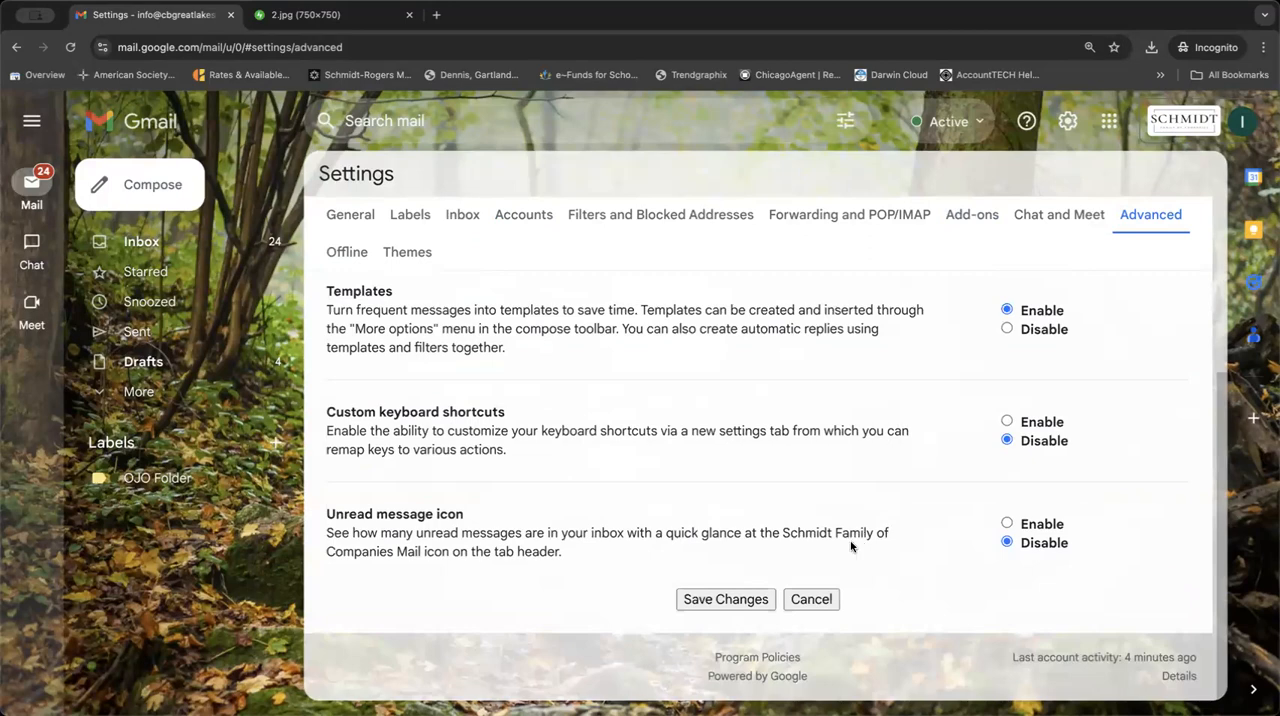
pyautogui.click(739, 603)
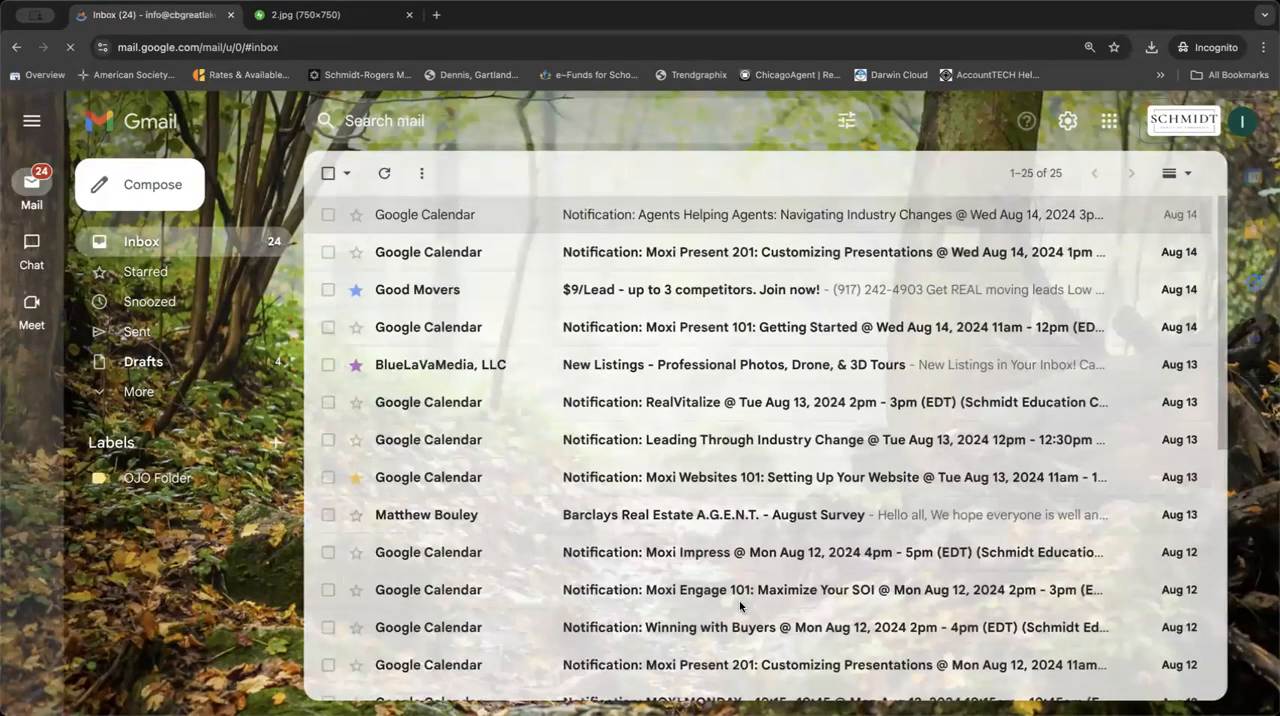
# Compose another enlarged new message and remove the whole signature block from its body.
pyautogui.click(146, 196)
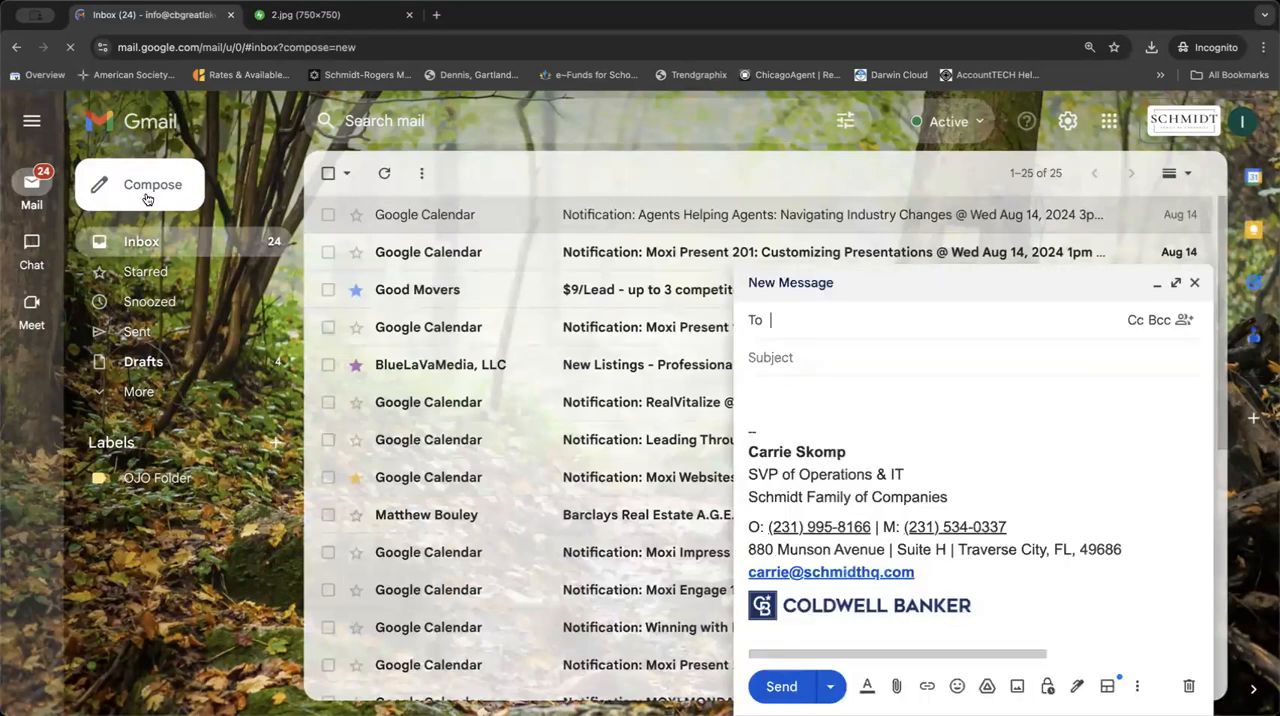
pyautogui.click(1175, 284)
pyautogui.moveTo(468, 497); pyautogui.dragTo(88, 302)
pyautogui.moveTo(423, 483); pyautogui.dragTo(44, 428)
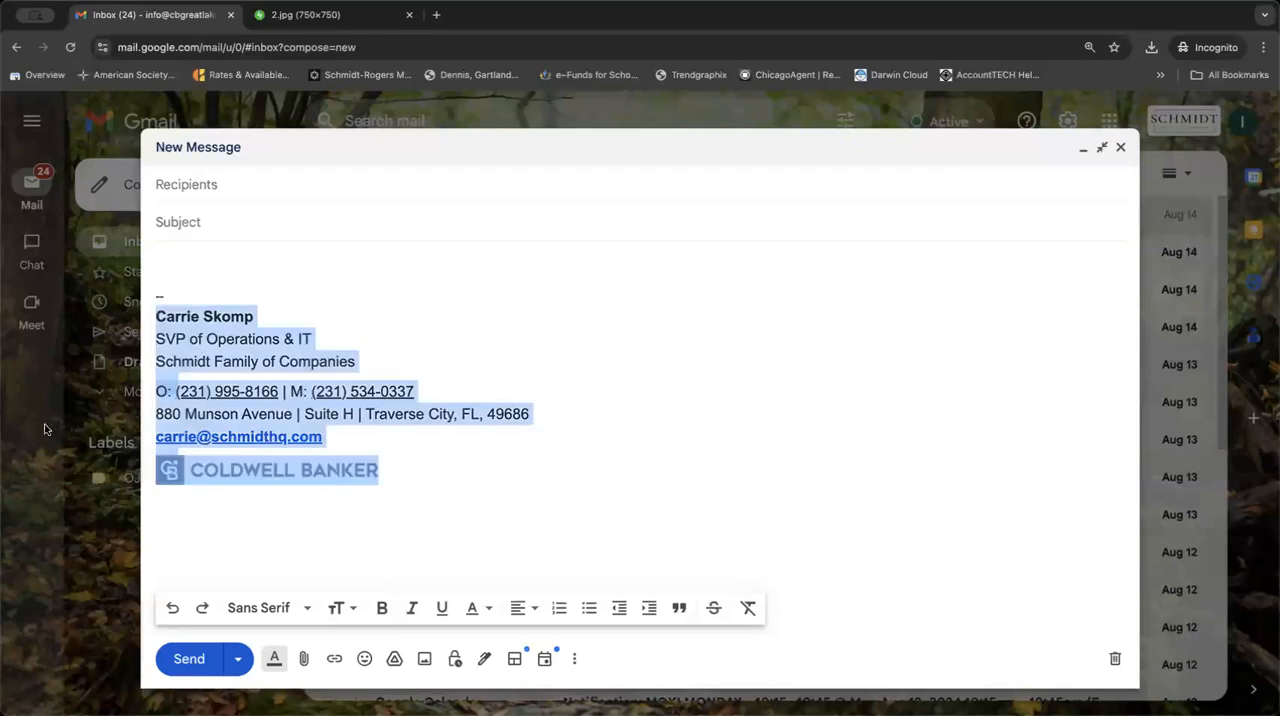
pyautogui.press('BackSpace')
pyautogui.press('BackSpace')
pyautogui.press('BackSpace')
pyautogui.press('BackSpace')
pyautogui.press('BackSpace')
pyautogui.hotkey('shift', 'Tab')
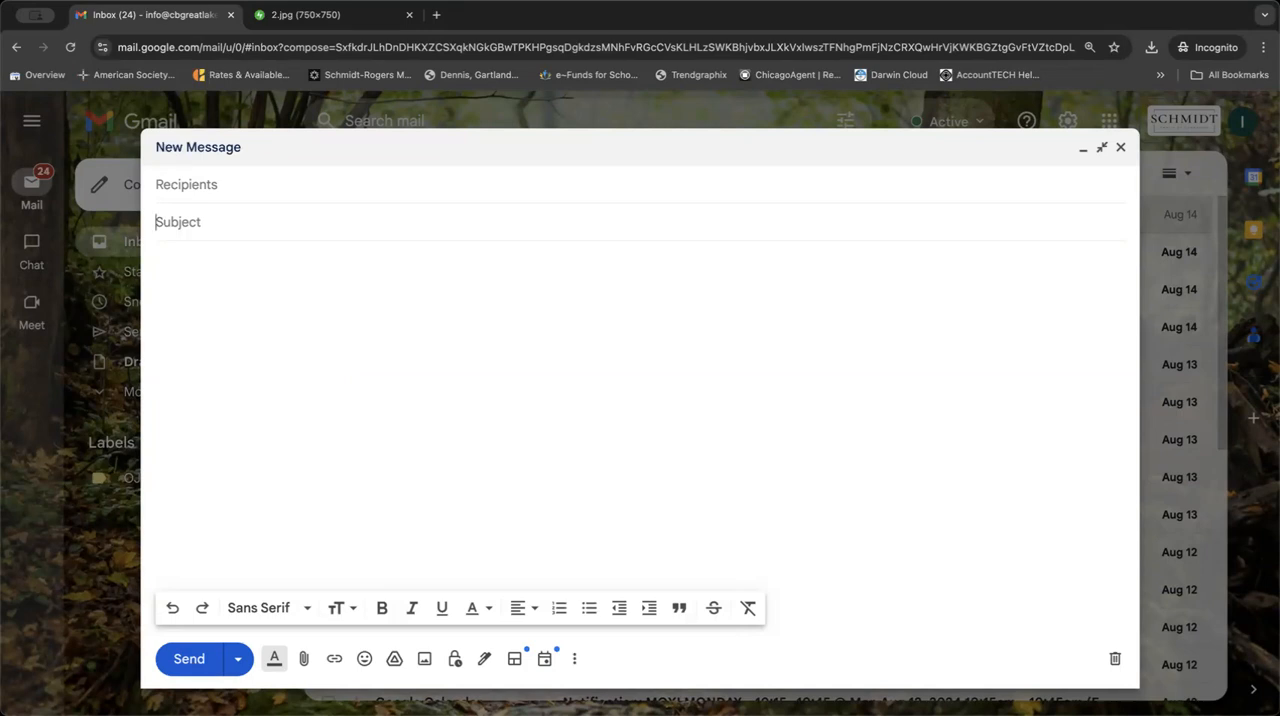
# Give the message the subject "Test Template" and the body text "This is a test template".
pyautogui.write('Test Template')
pyautogui.press('Tab')
pyautogui.write('This is a test template')
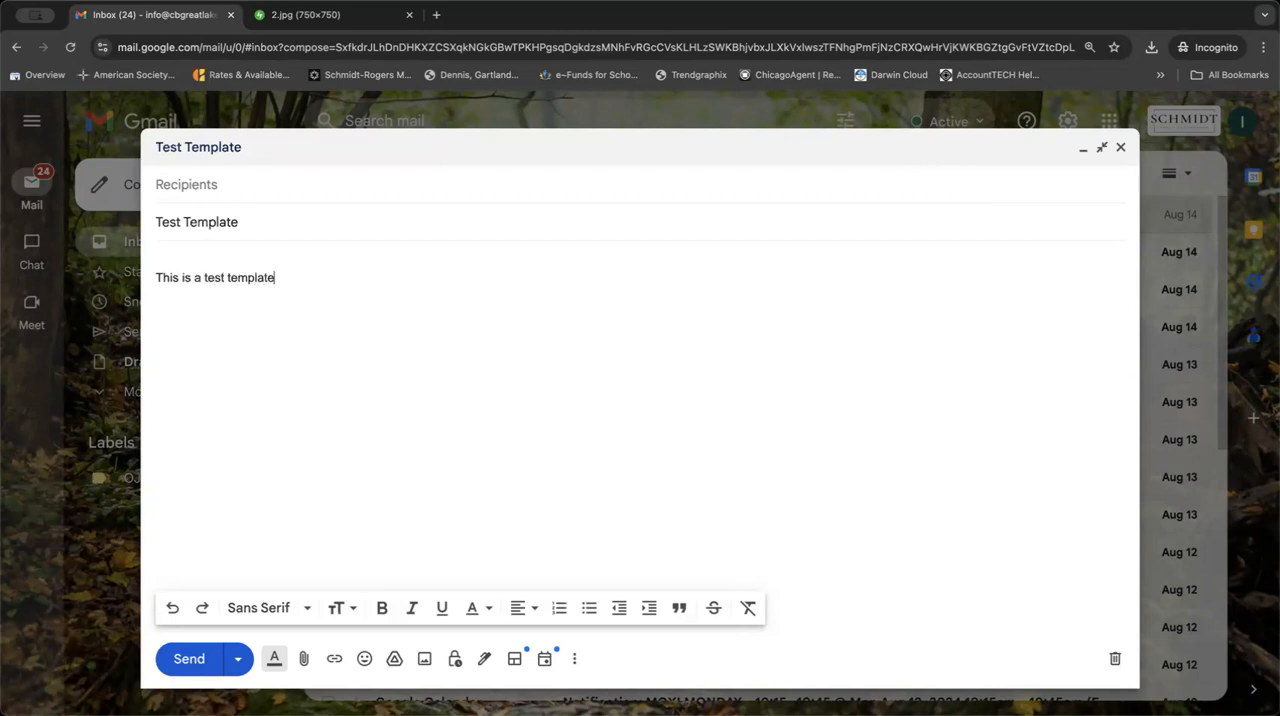
# Save the draft as a new template named "Test Template" and close the message.
pyautogui.click(576, 661)
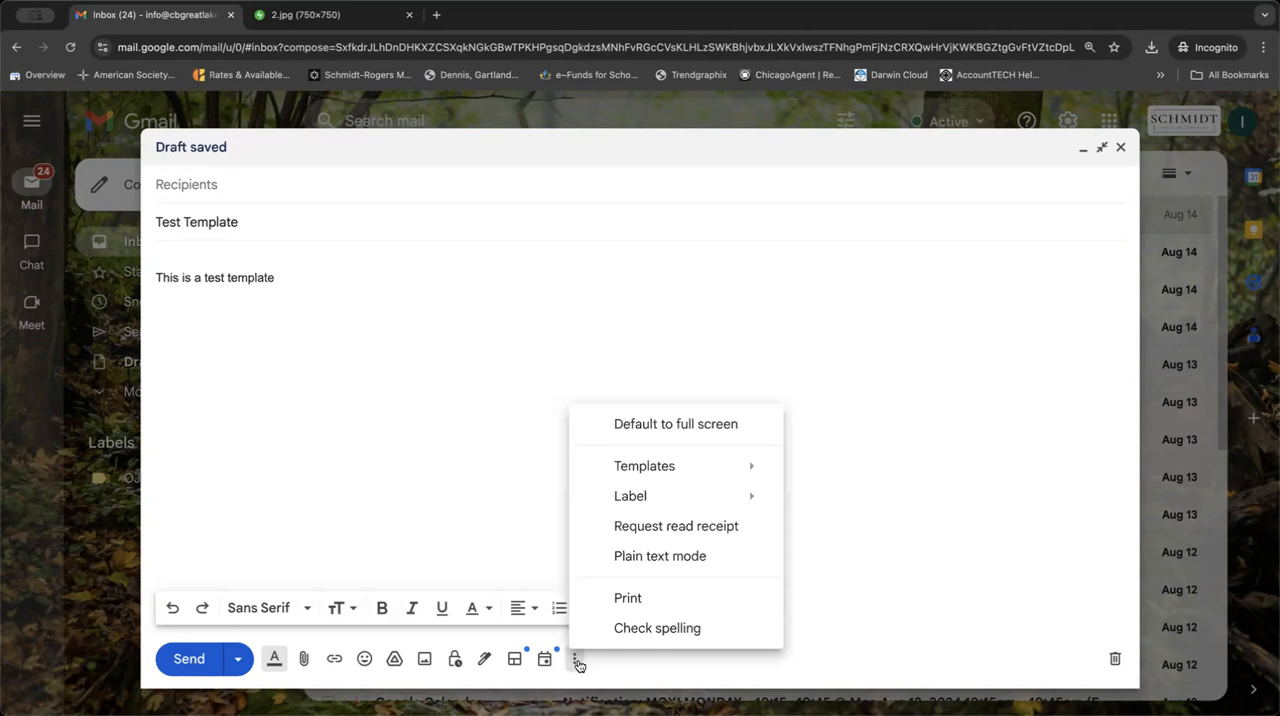
pyautogui.moveTo(766, 480)
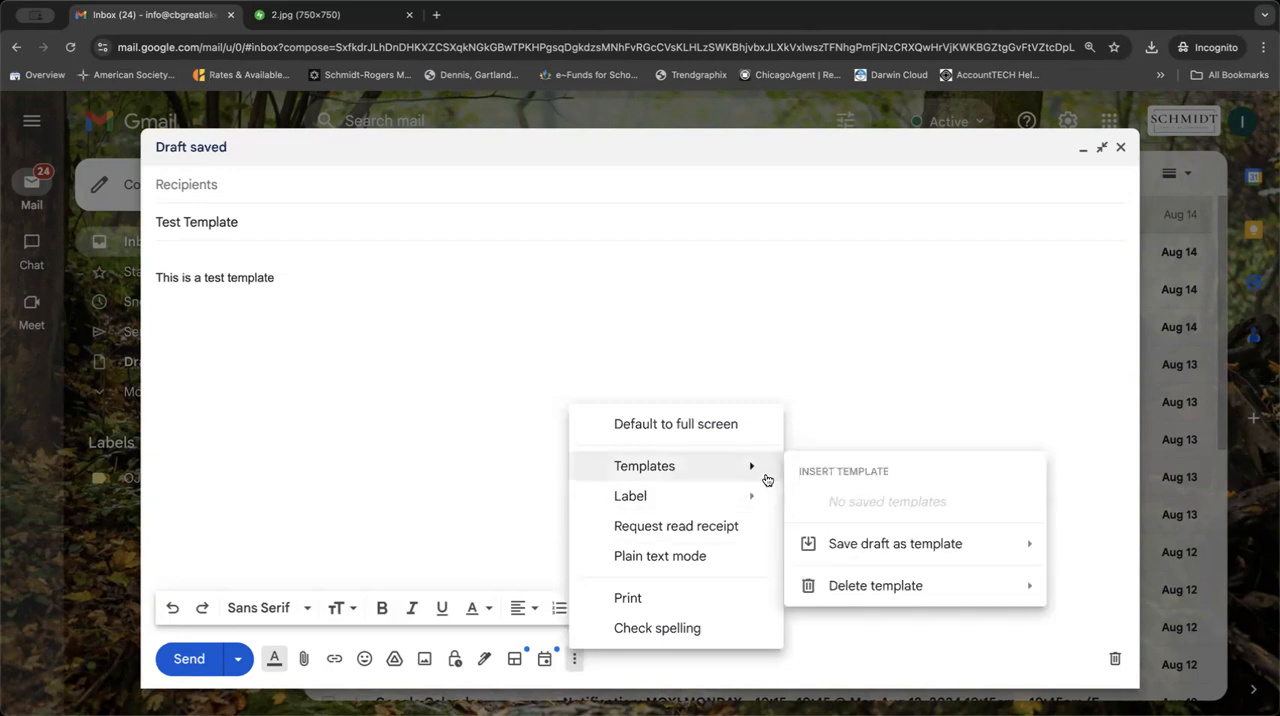
pyautogui.moveTo(911, 555)
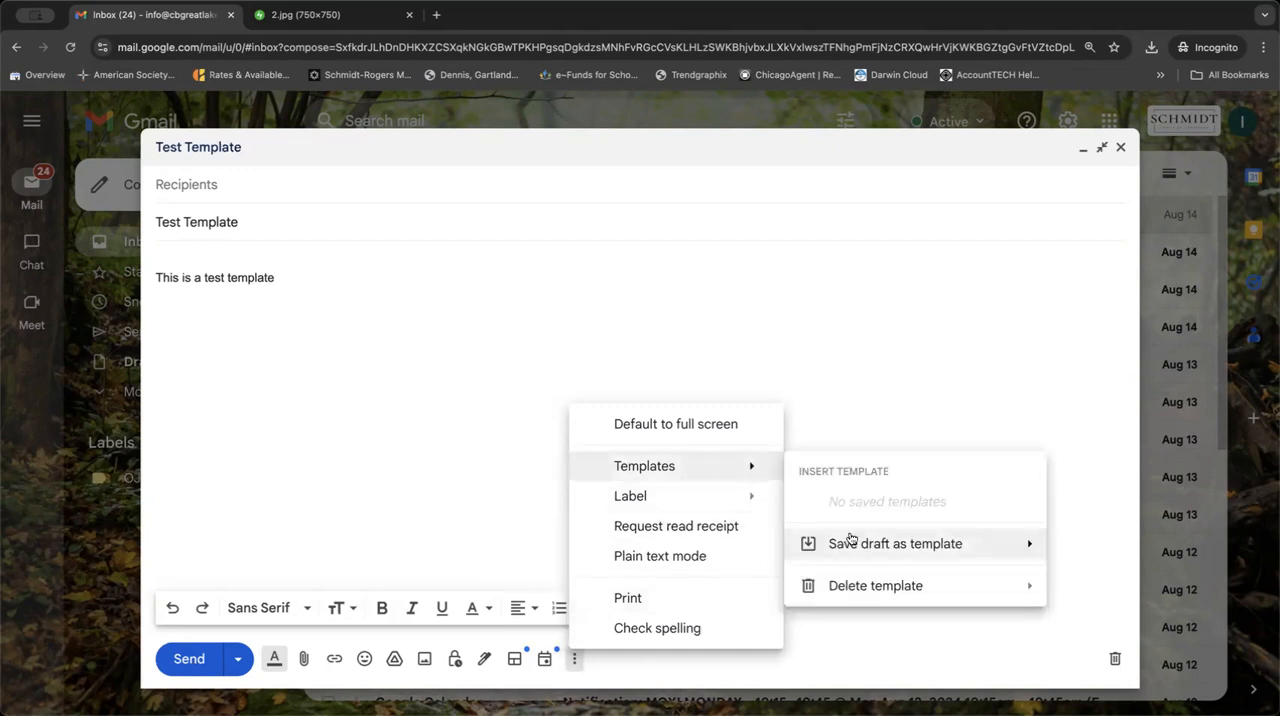
pyautogui.moveTo(846, 541)
pyautogui.click(664, 621)
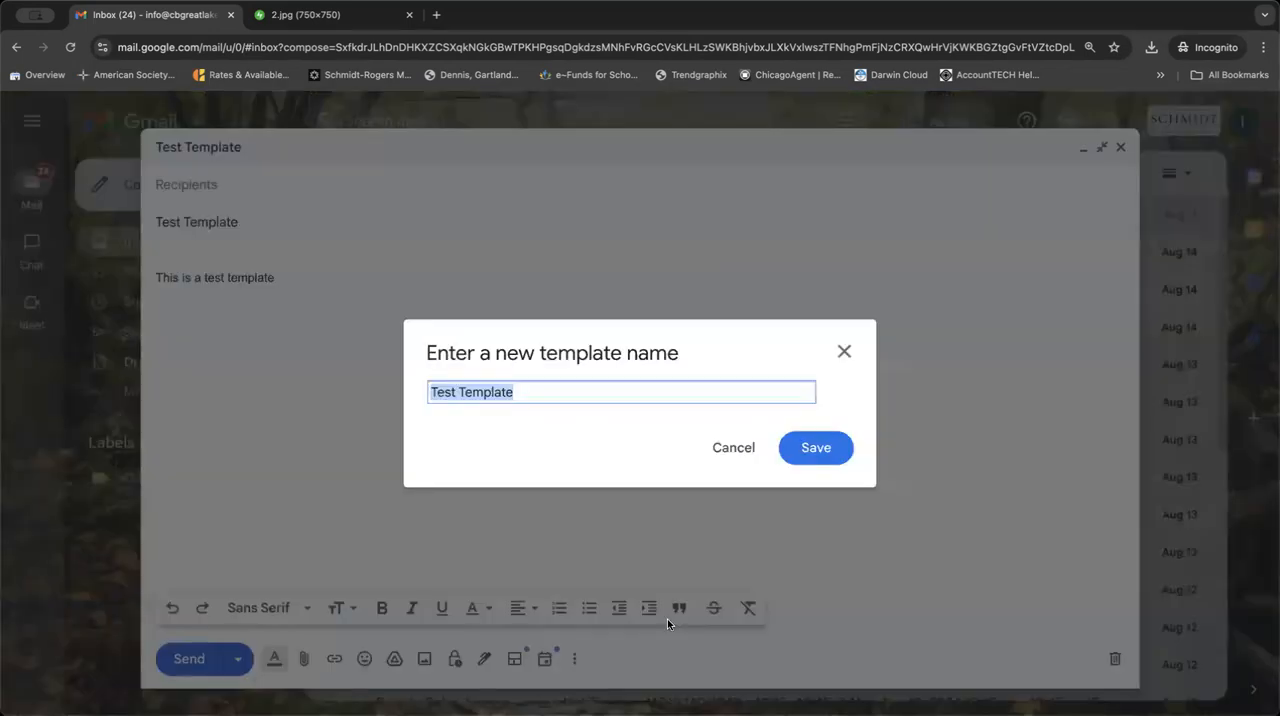
pyautogui.click(824, 450)
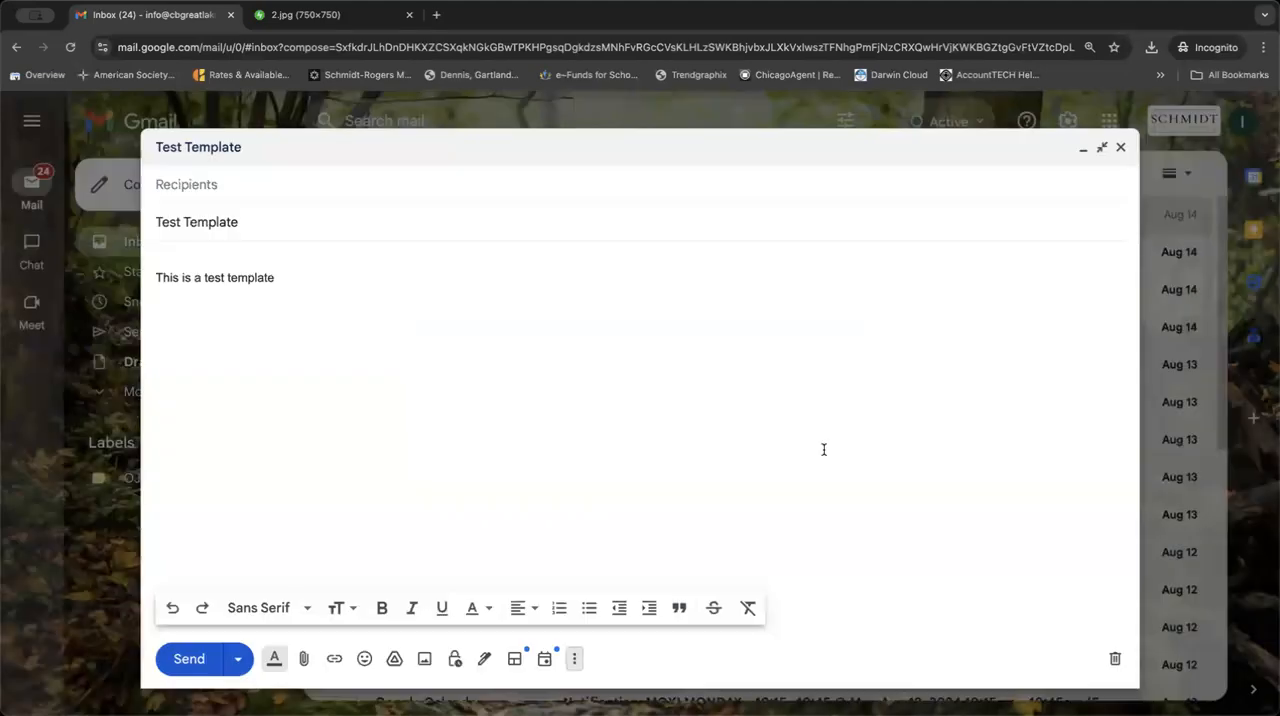
pyautogui.click(1120, 147)
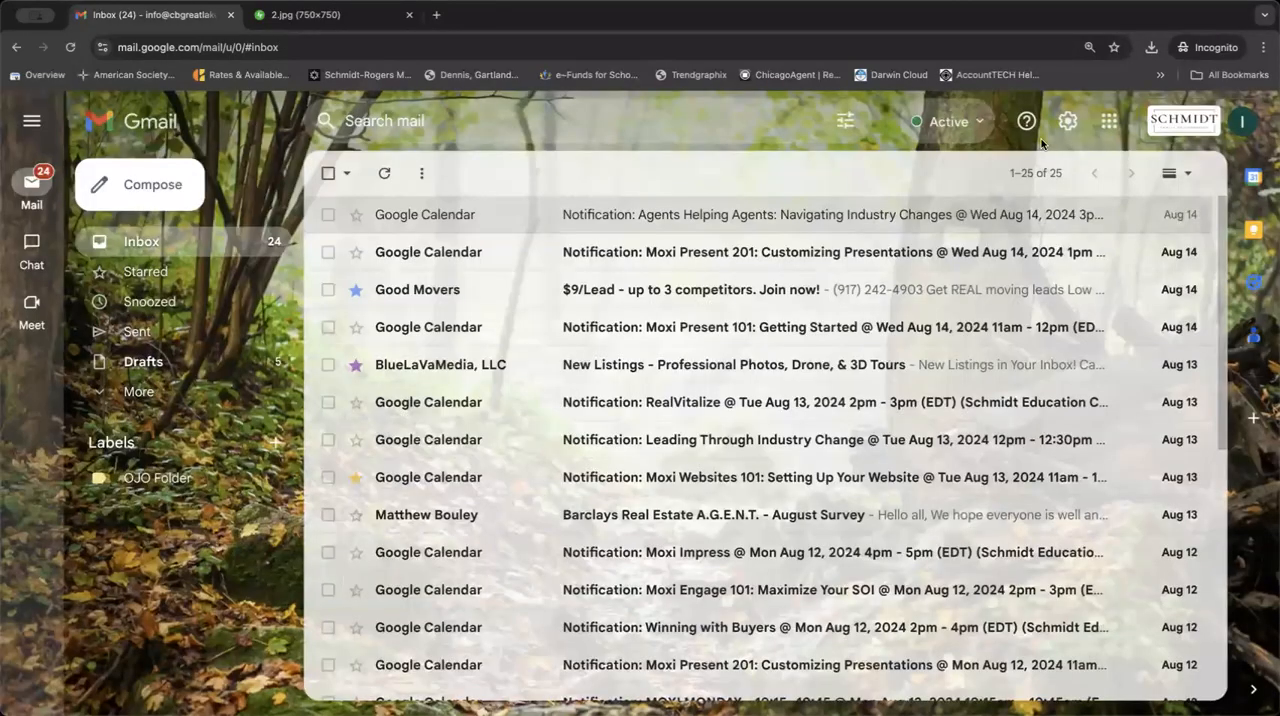
# Insert the saved Test Template into an enlarged new message and discard that draft.
pyautogui.click(168, 183)
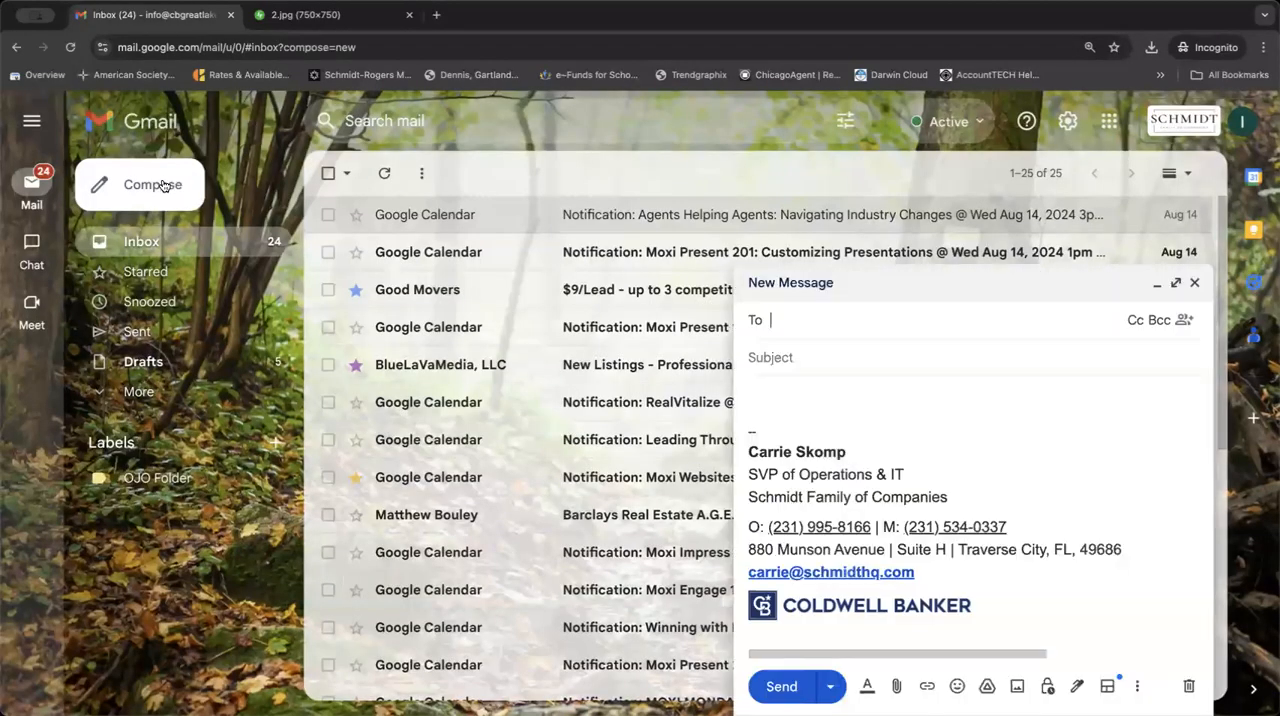
pyautogui.click(1174, 298)
pyautogui.click(1176, 697)
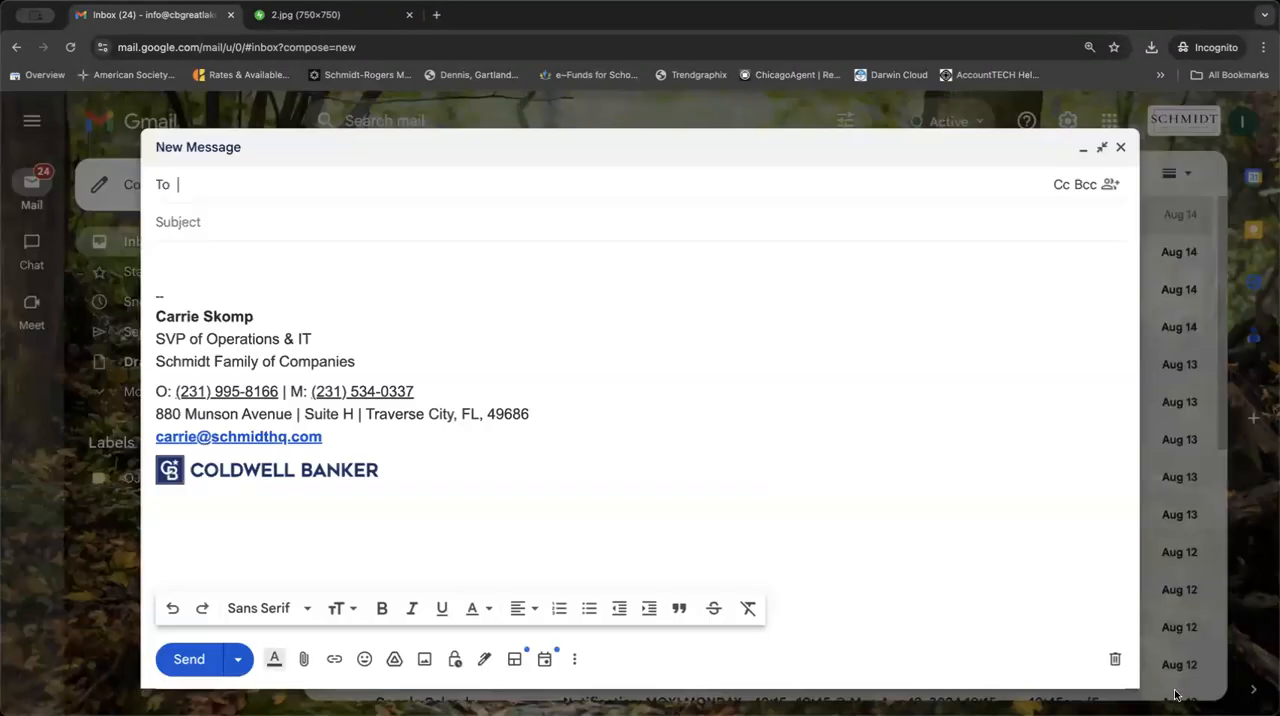
pyautogui.click(574, 659)
pyautogui.moveTo(677, 466)
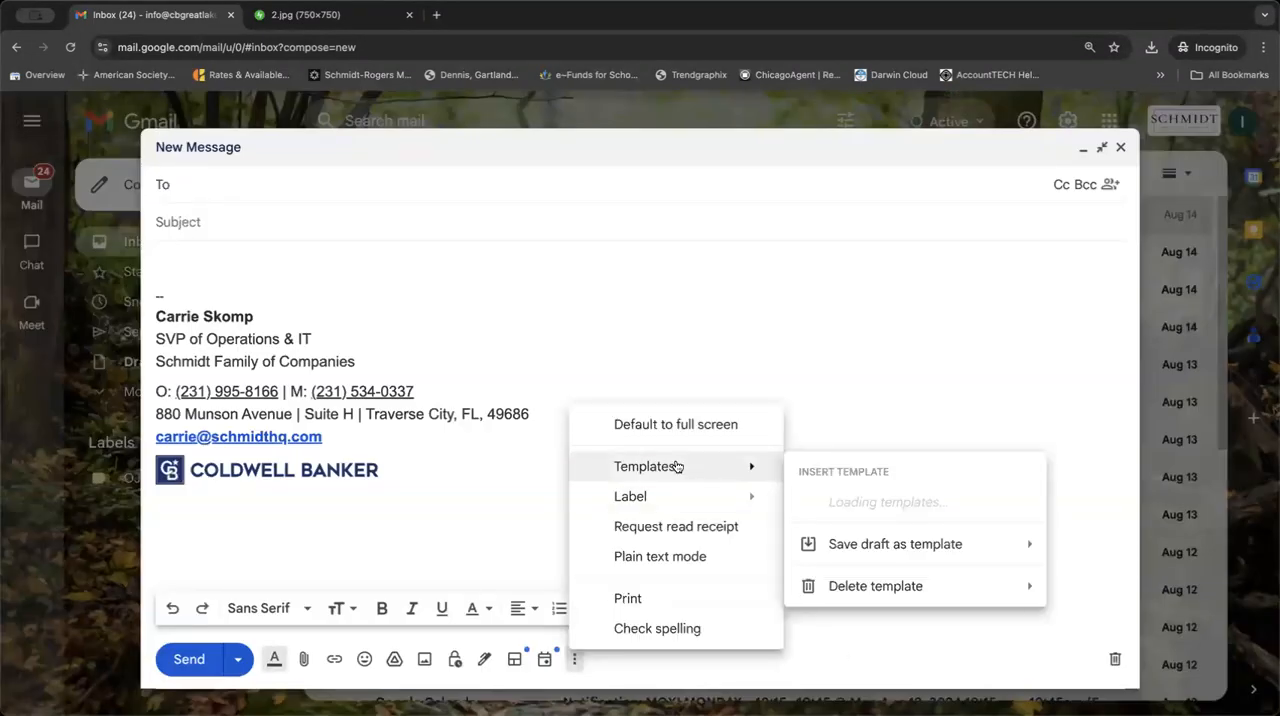
pyautogui.click(838, 503)
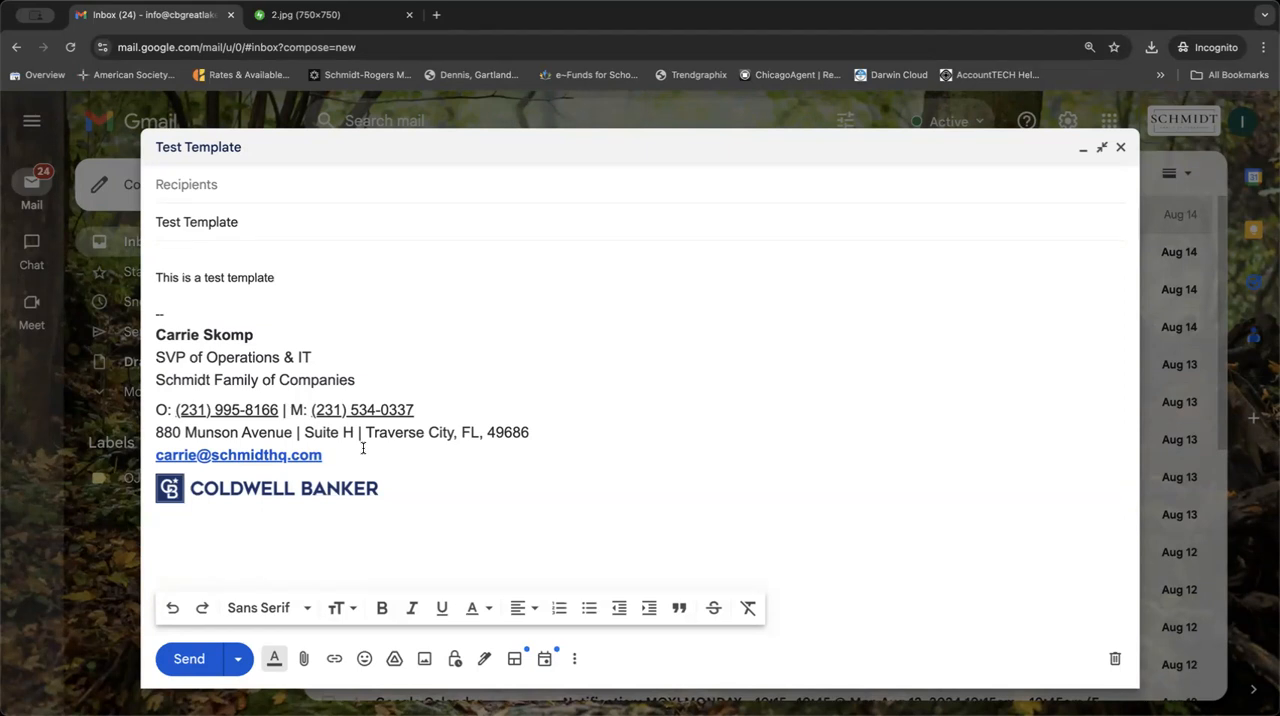
pyautogui.click(1115, 659)
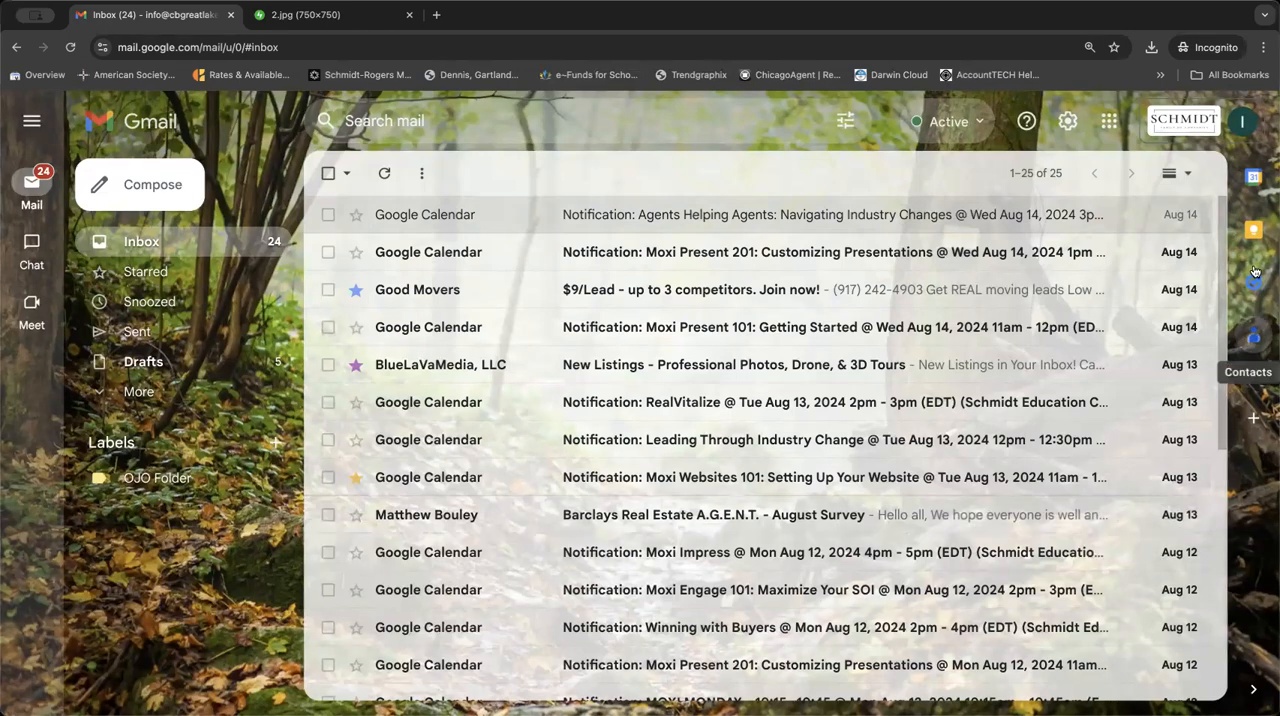
# View the Keep notes, open a blank note and show the My Tasks list beside the inbox.
pyautogui.click(1253, 231)
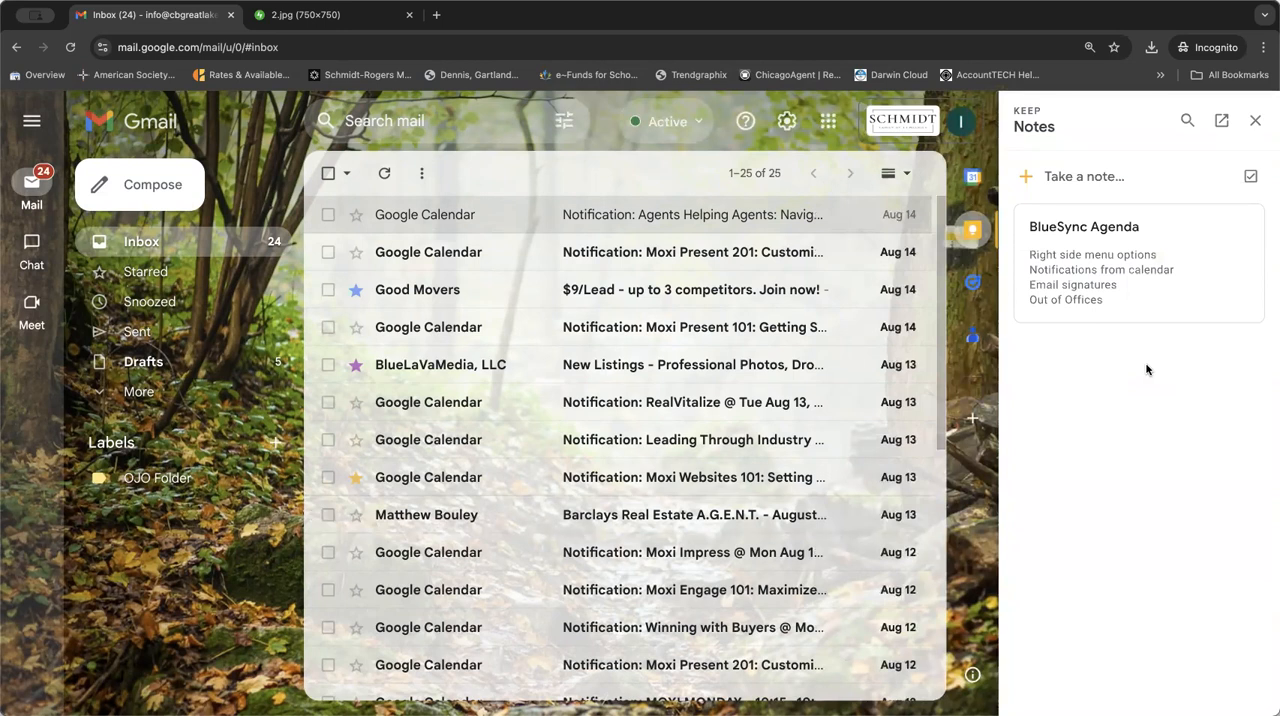
pyautogui.click(1089, 178)
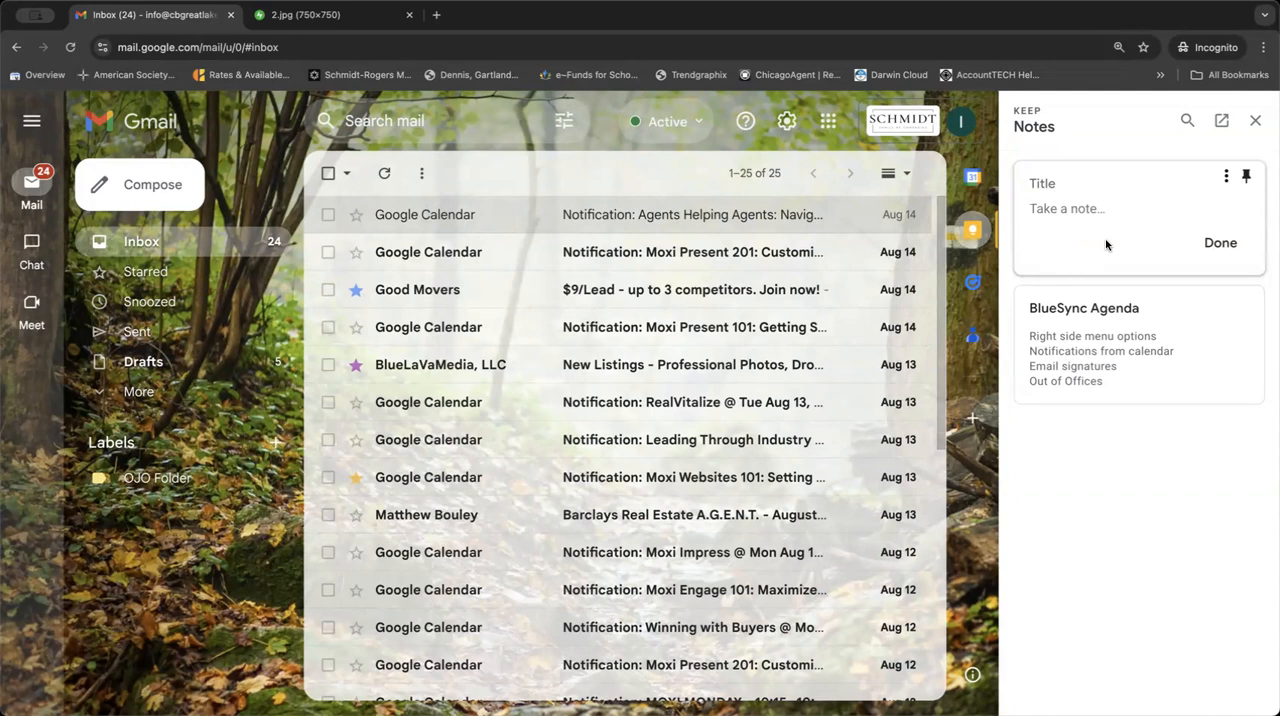
pyautogui.click(972, 282)
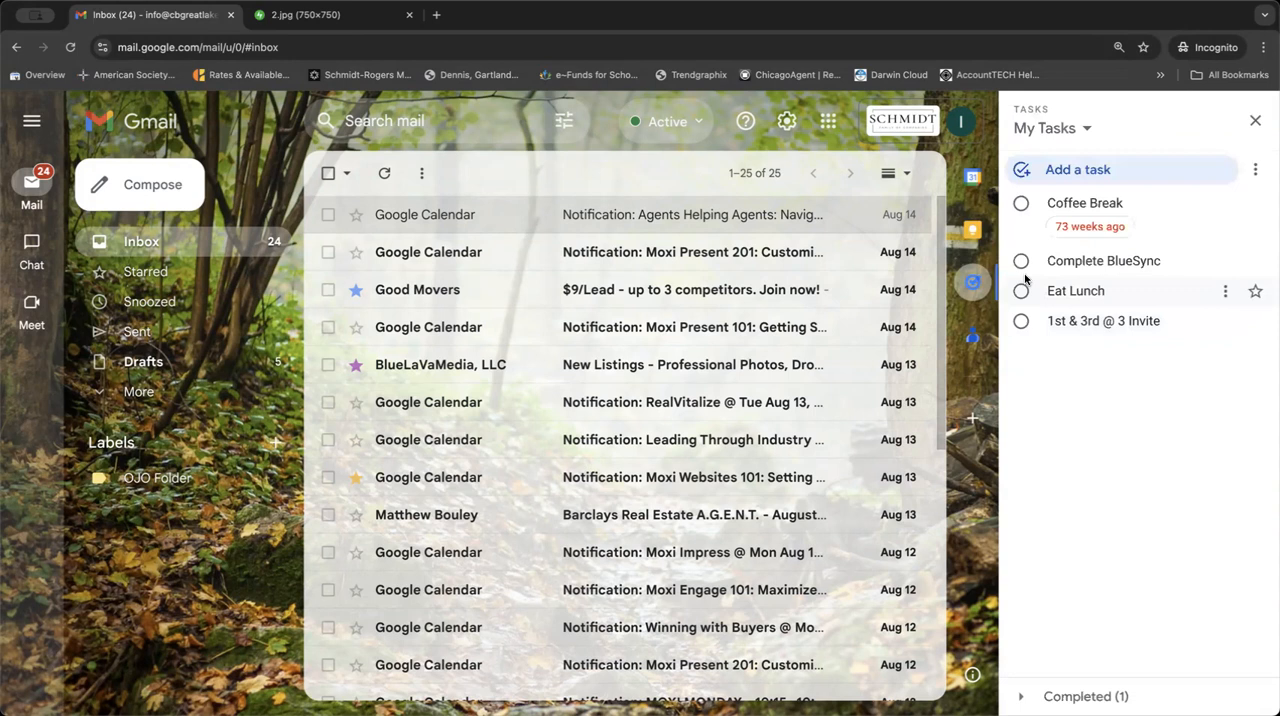
# Mark the Coffee Break task complete, then add the BlueLaVaMedia New Listings email to My Tasks and return to the full inbox.
pyautogui.click(1021, 203)
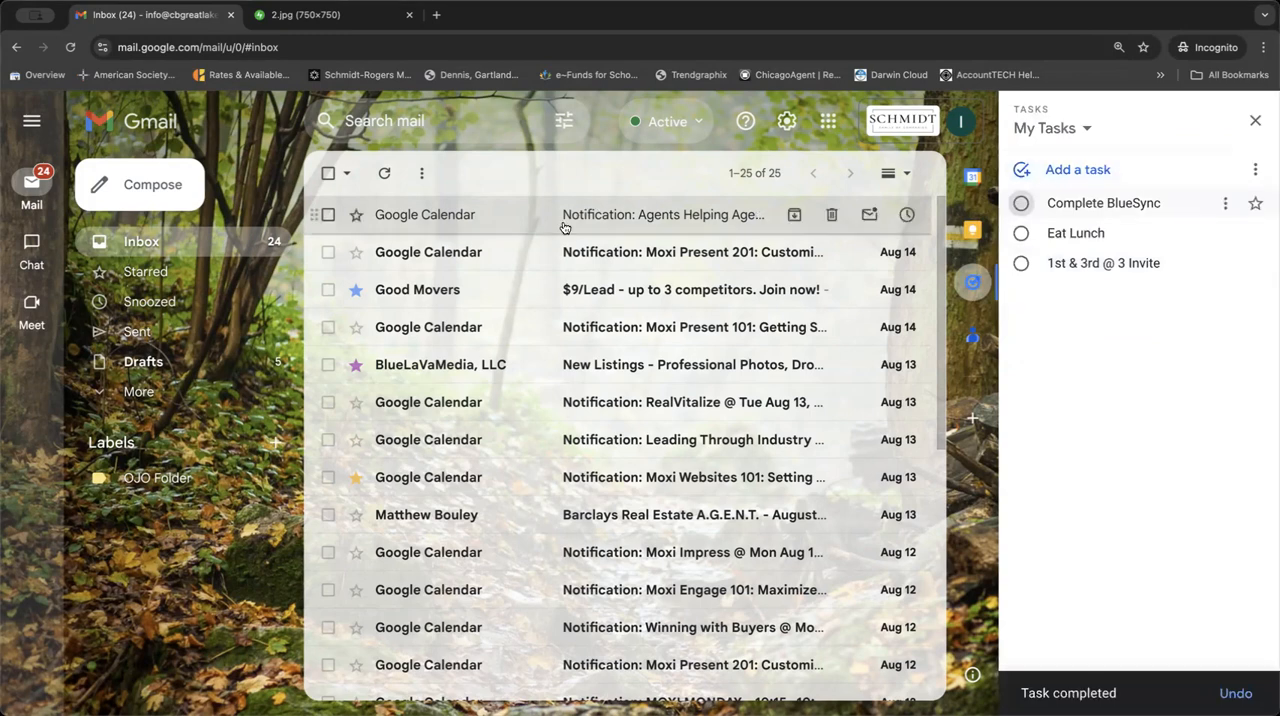
pyautogui.click(491, 362)
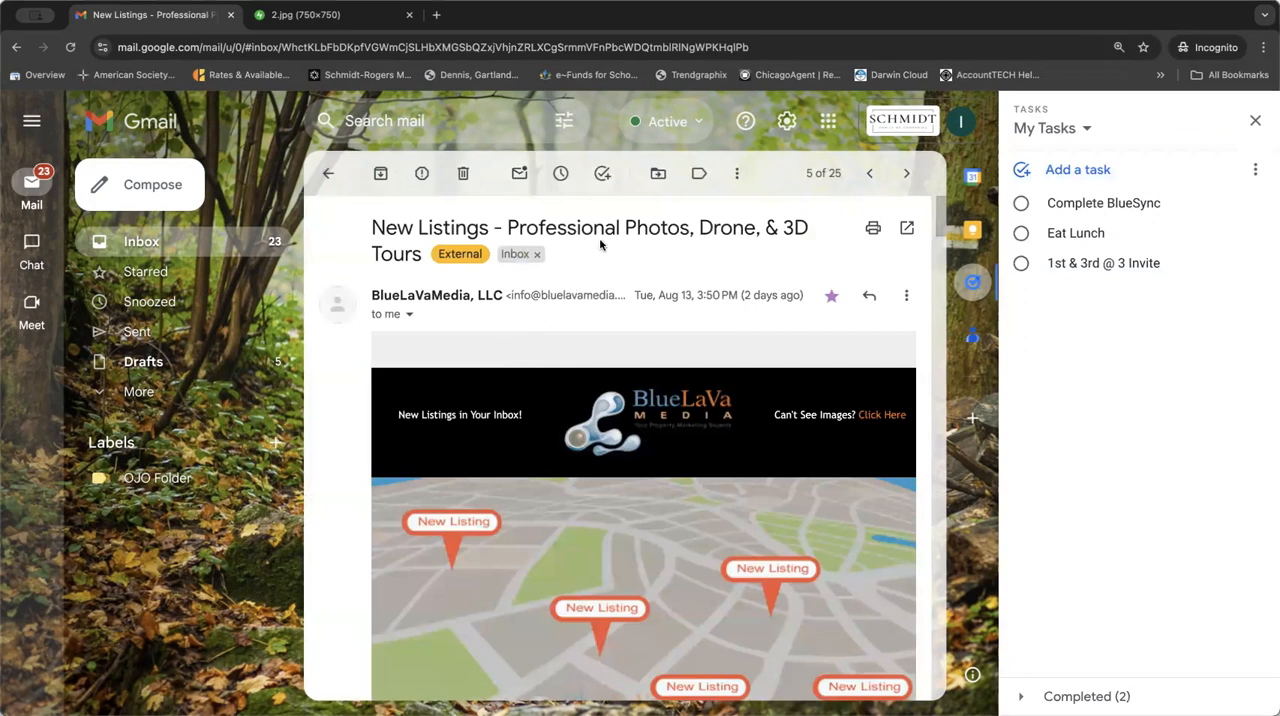
pyautogui.click(602, 184)
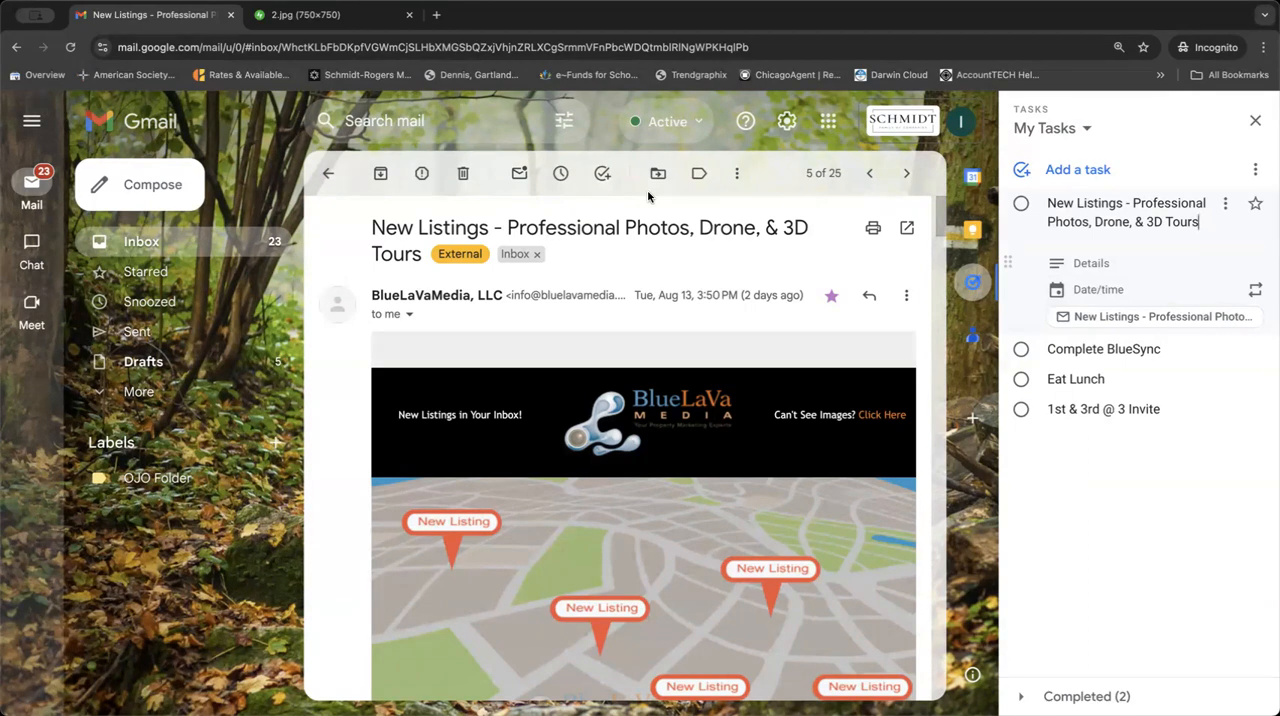
pyautogui.click(126, 252)
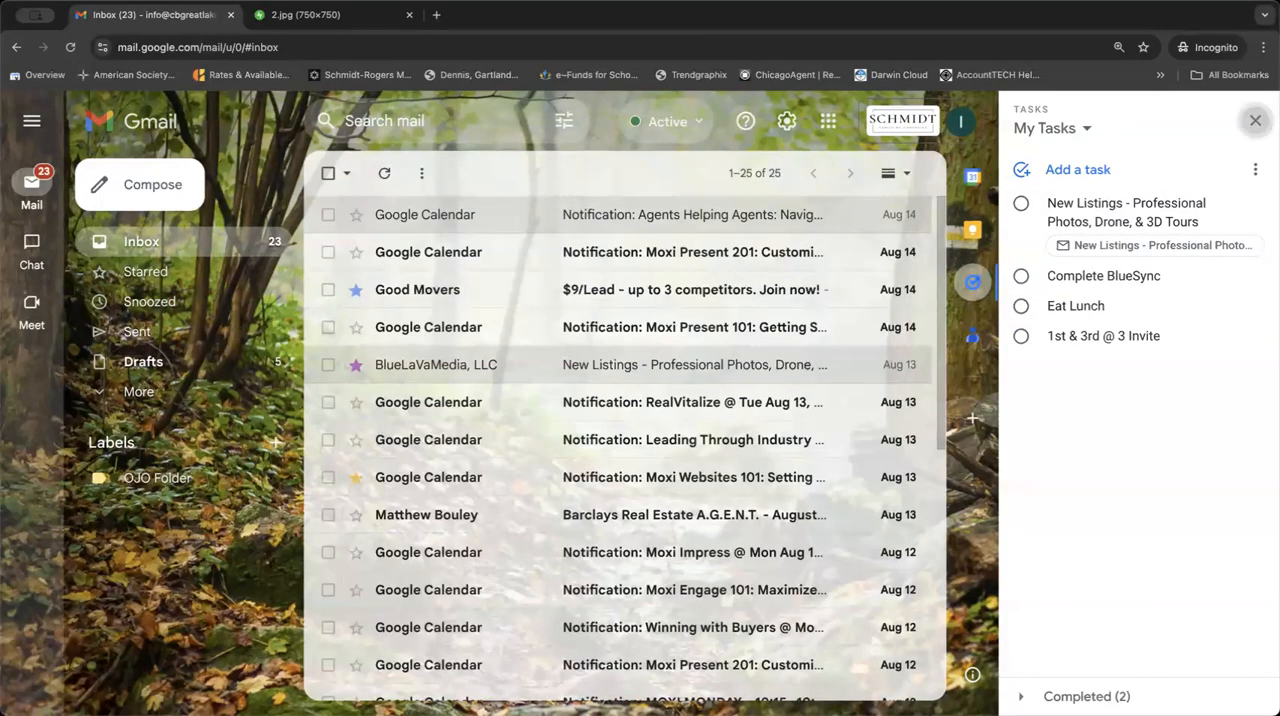
pyautogui.click(1255, 120)
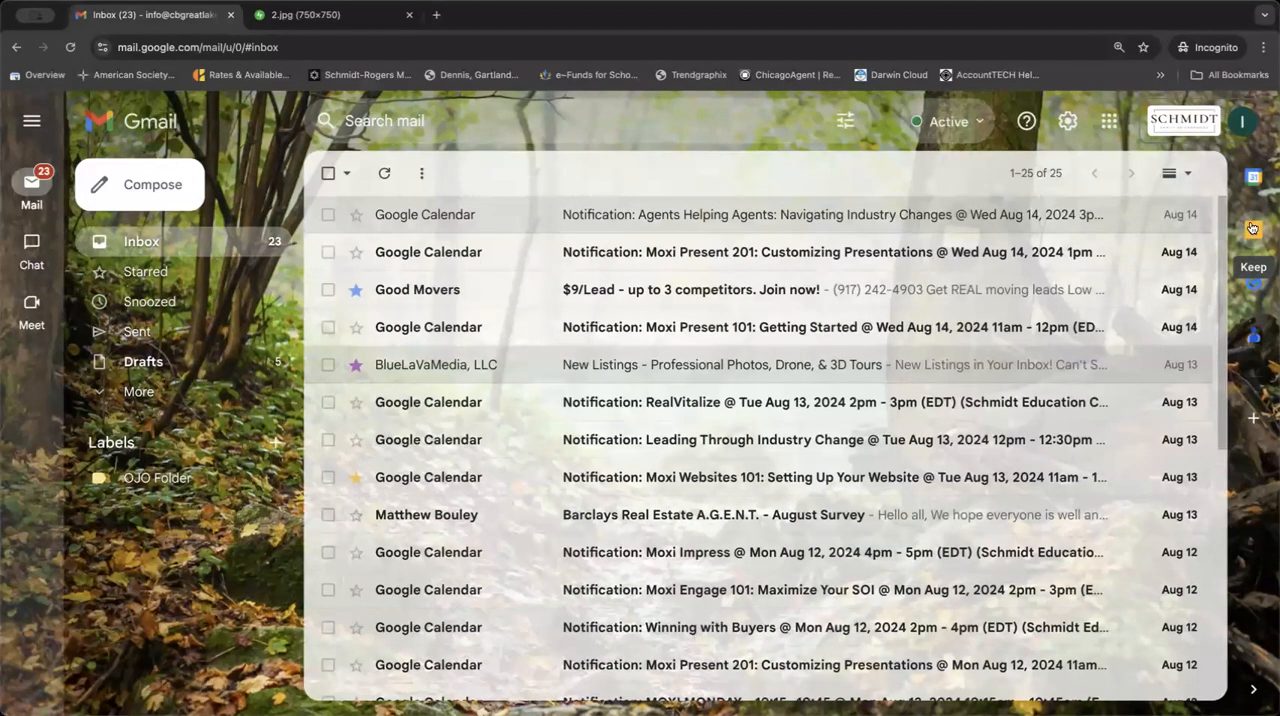
# View the Calendar side panel, then the Keep notes and the options of a blank note.
pyautogui.click(1255, 180)
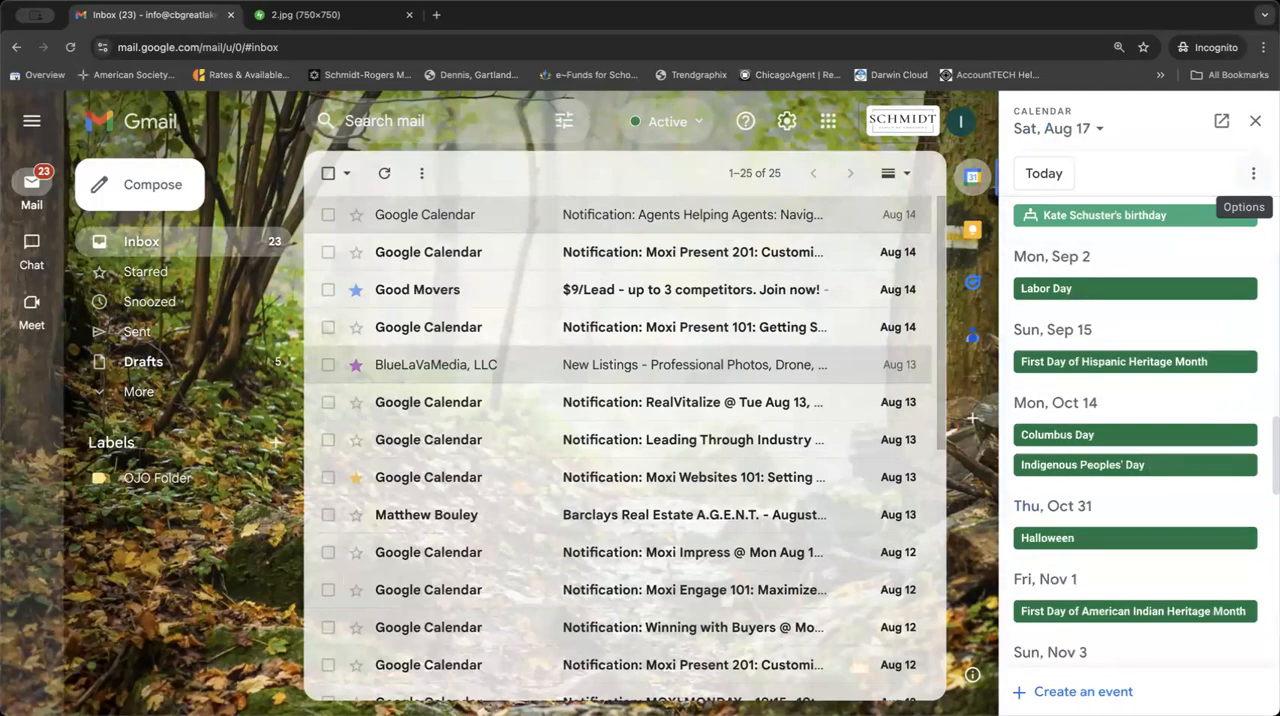
pyautogui.click(1256, 121)
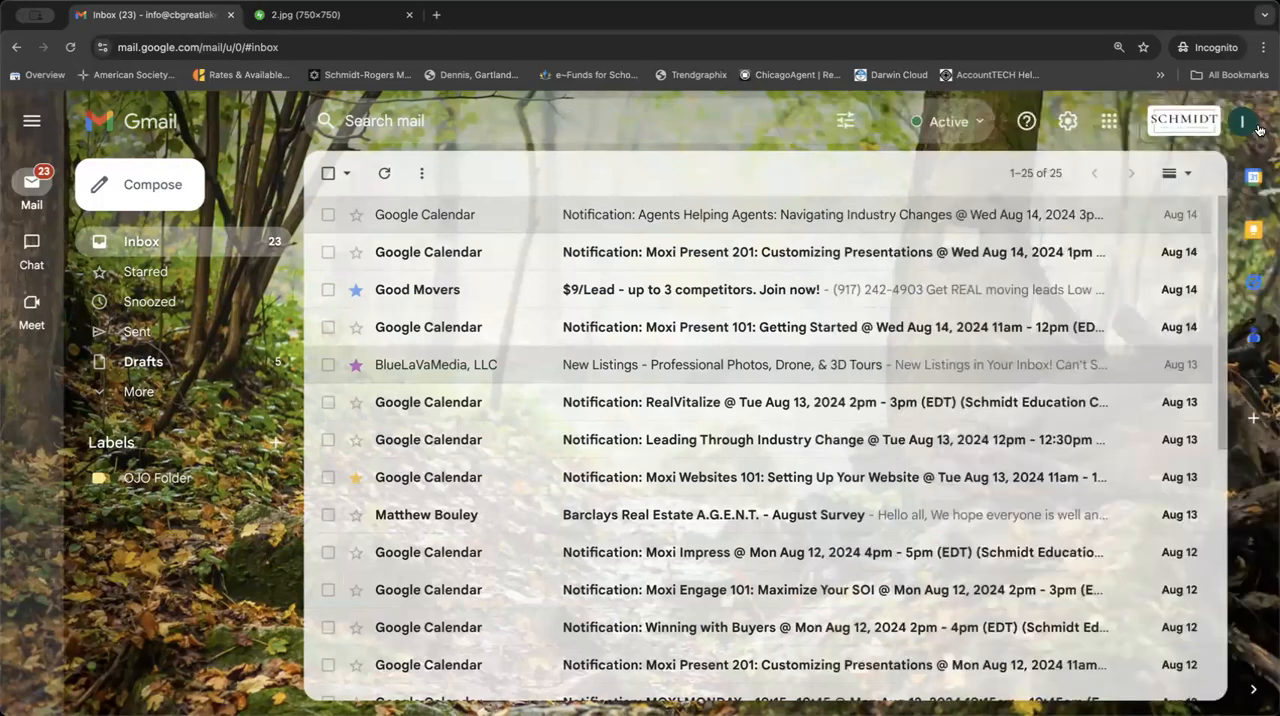
pyautogui.click(1253, 231)
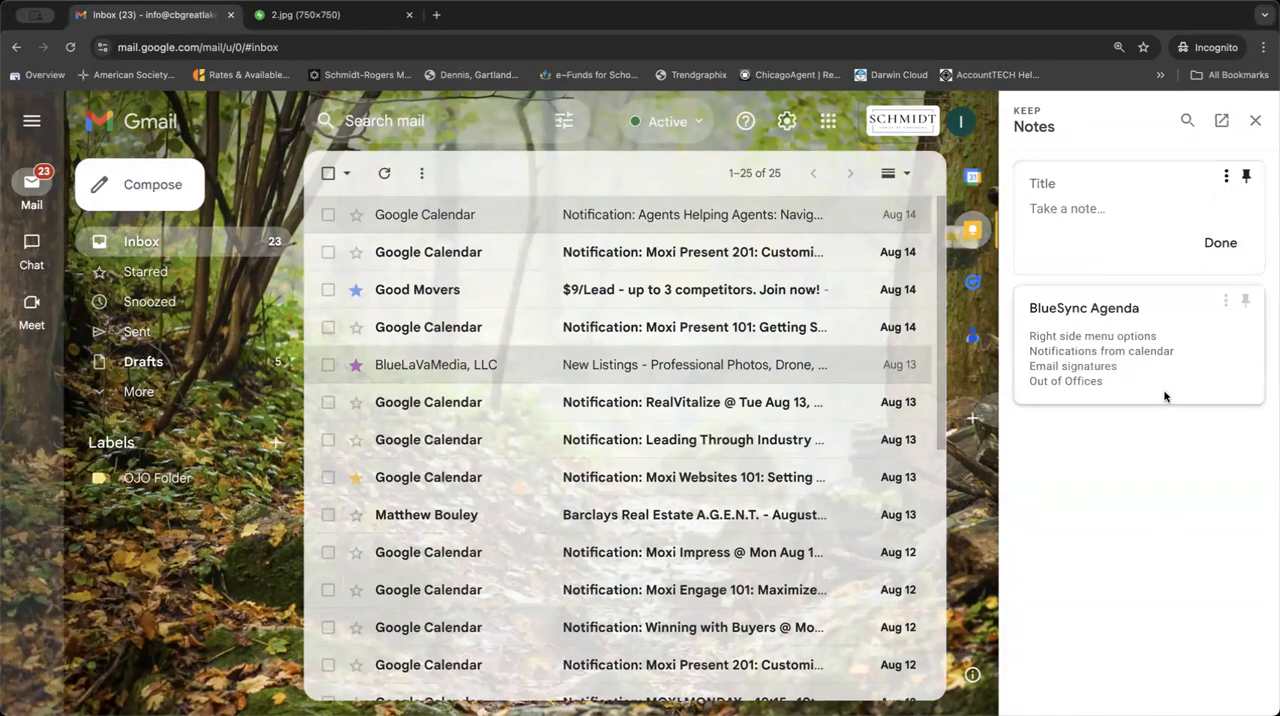
pyautogui.click(1226, 176)
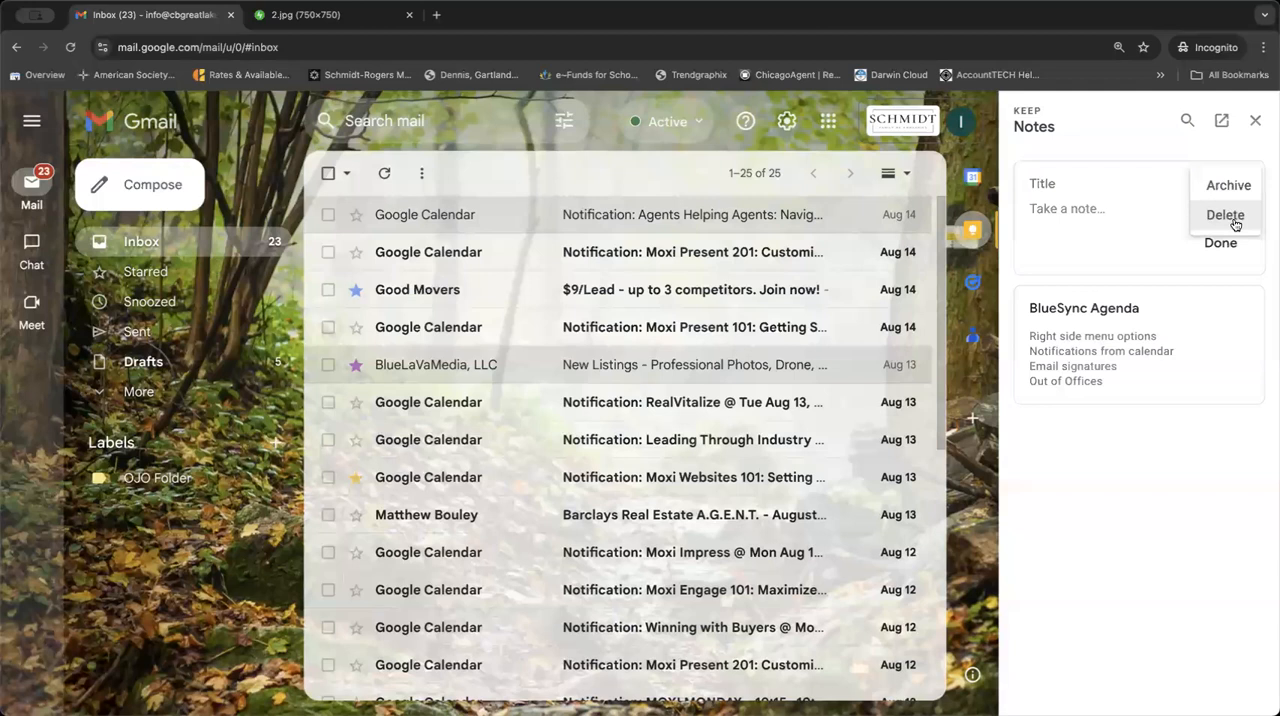
pyautogui.click(973, 234)
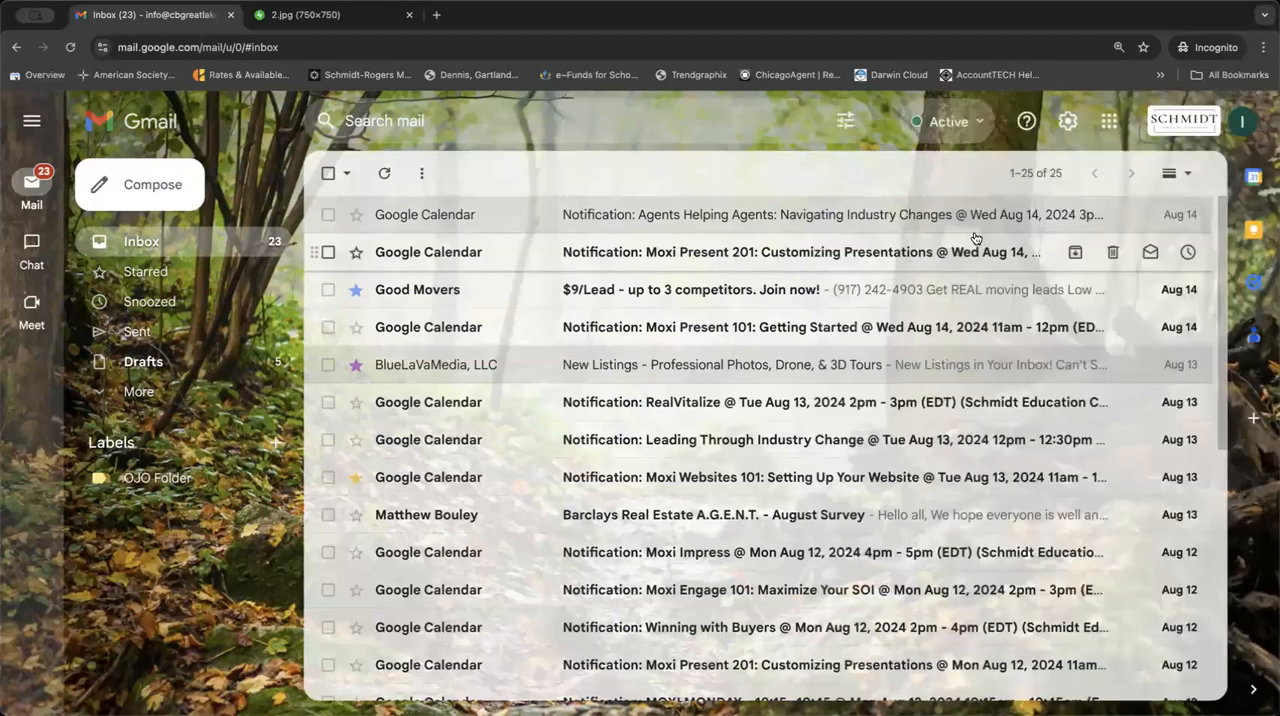
# Look through the Google apps list and recheck the Keep notes panel beside the inbox.
pyautogui.click(1103, 123)
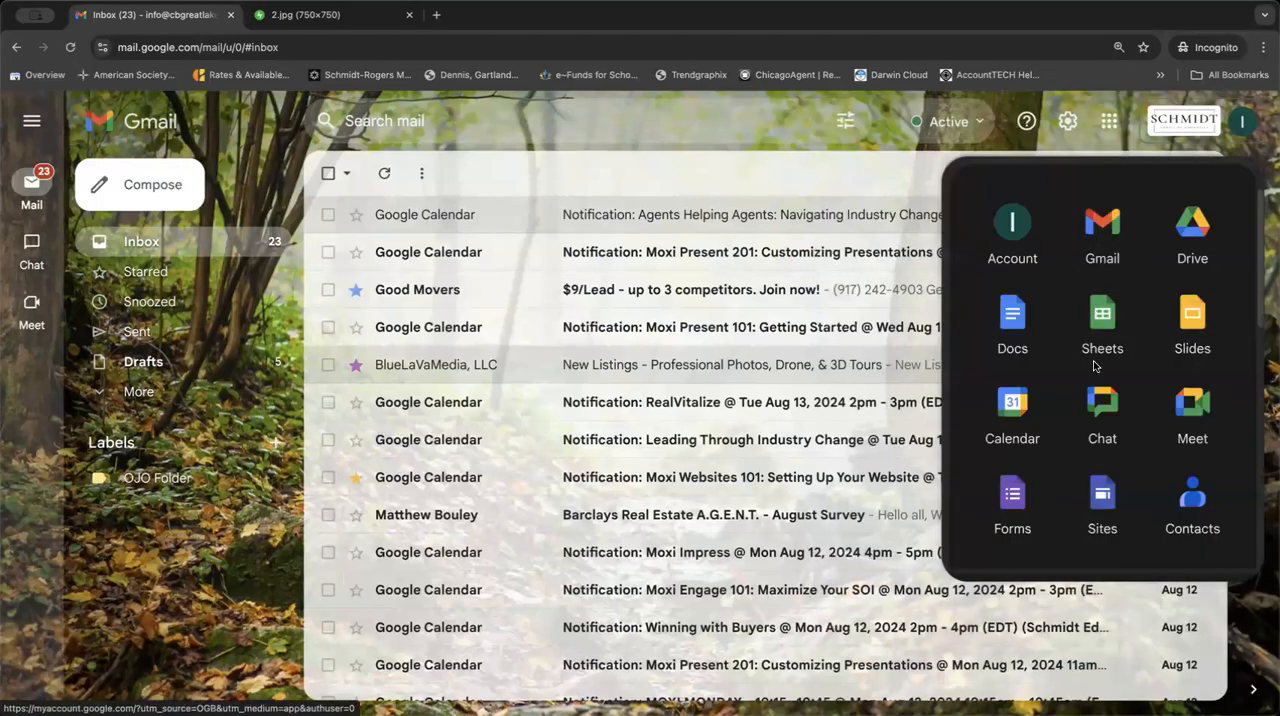
pyautogui.scroll(-4, 1093, 365)
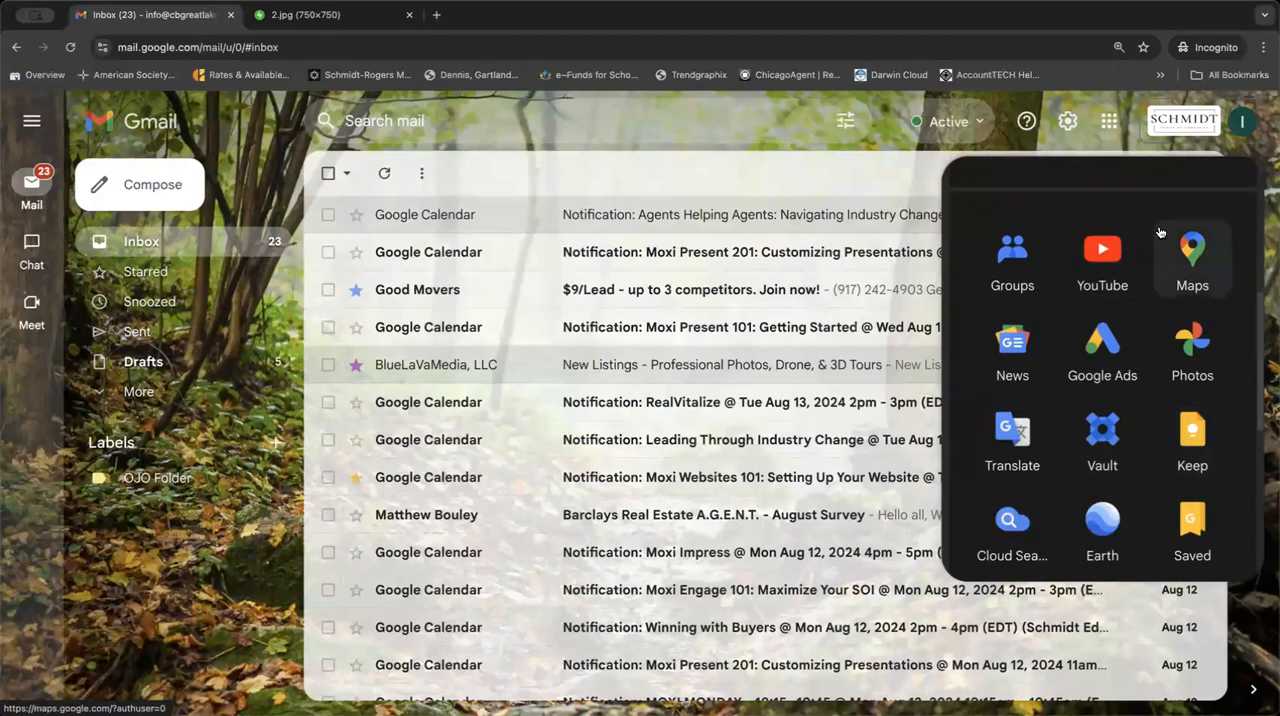
pyautogui.click(1109, 121)
pyautogui.click(1257, 247)
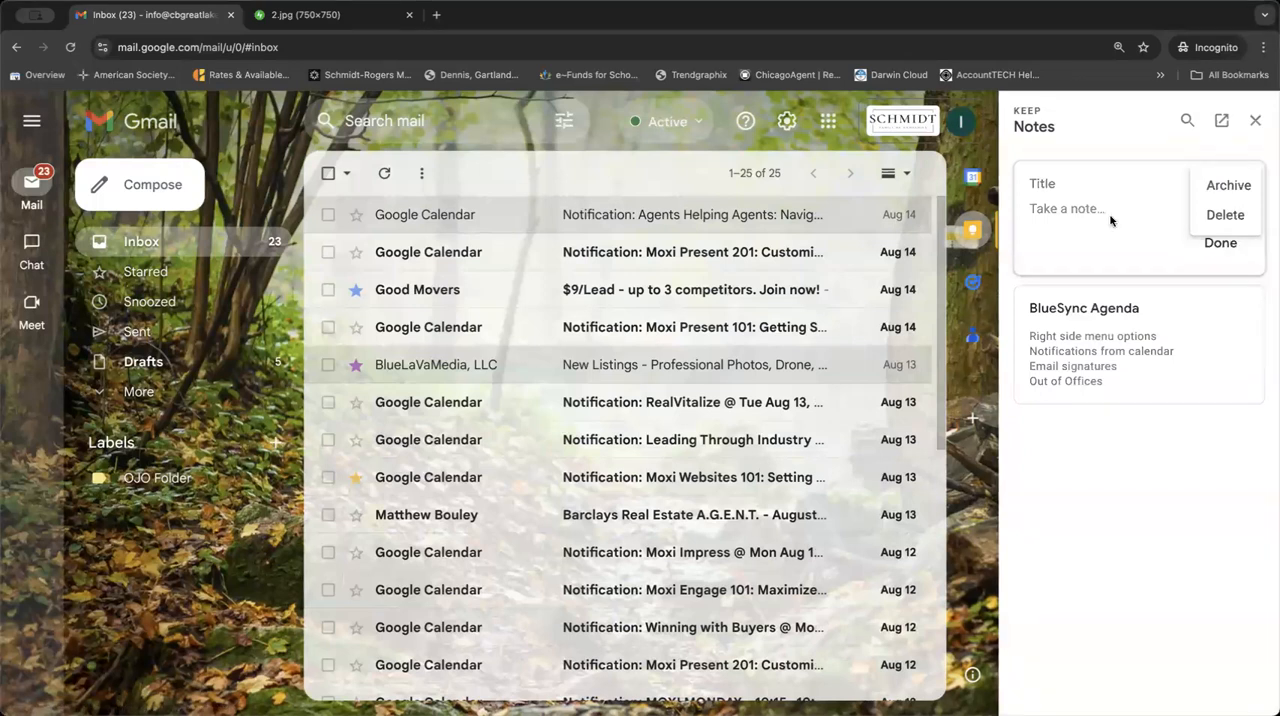
pyautogui.click(982, 231)
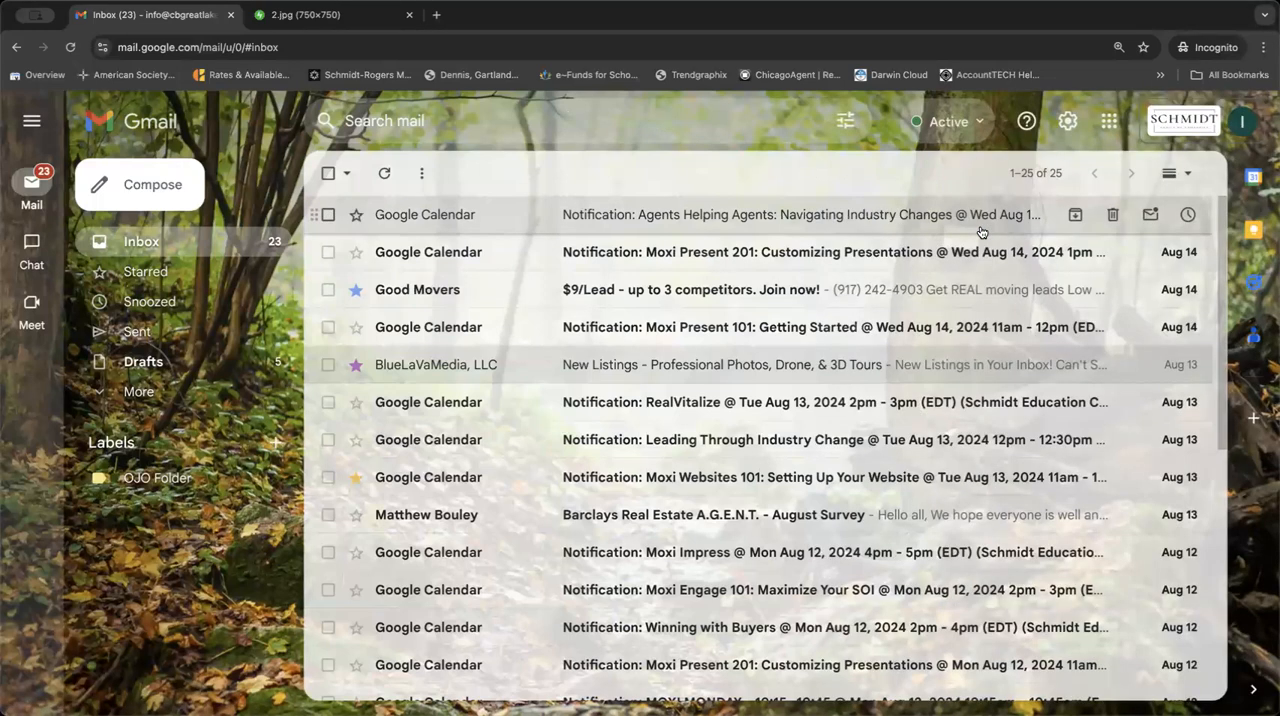
pyautogui.click(1108, 122)
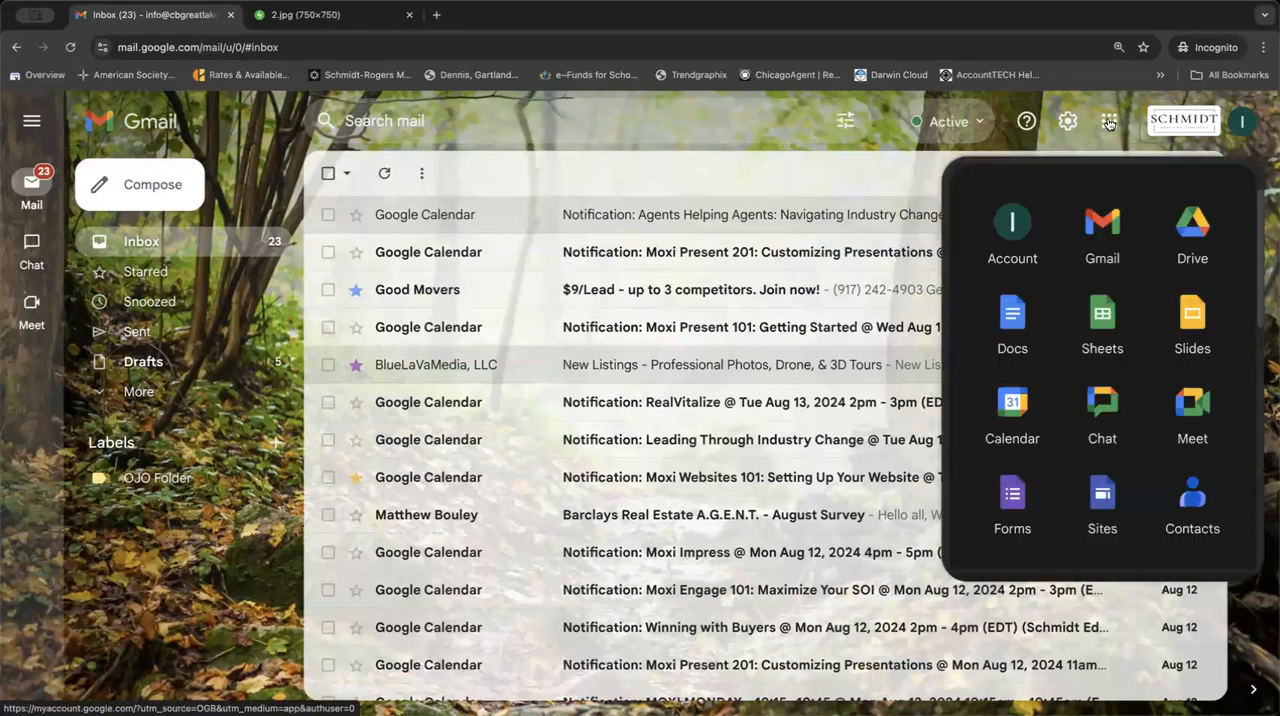
pyautogui.scroll(-5, 1150, 380)
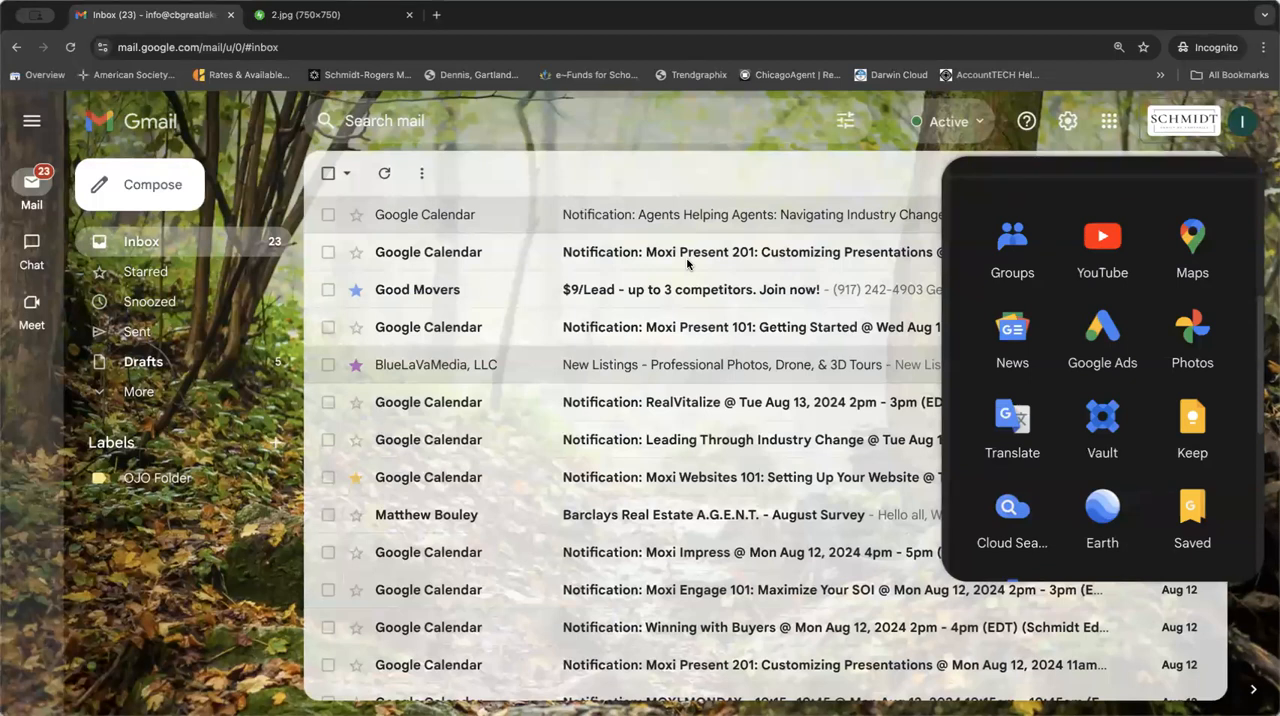
pyautogui.click(206, 243)
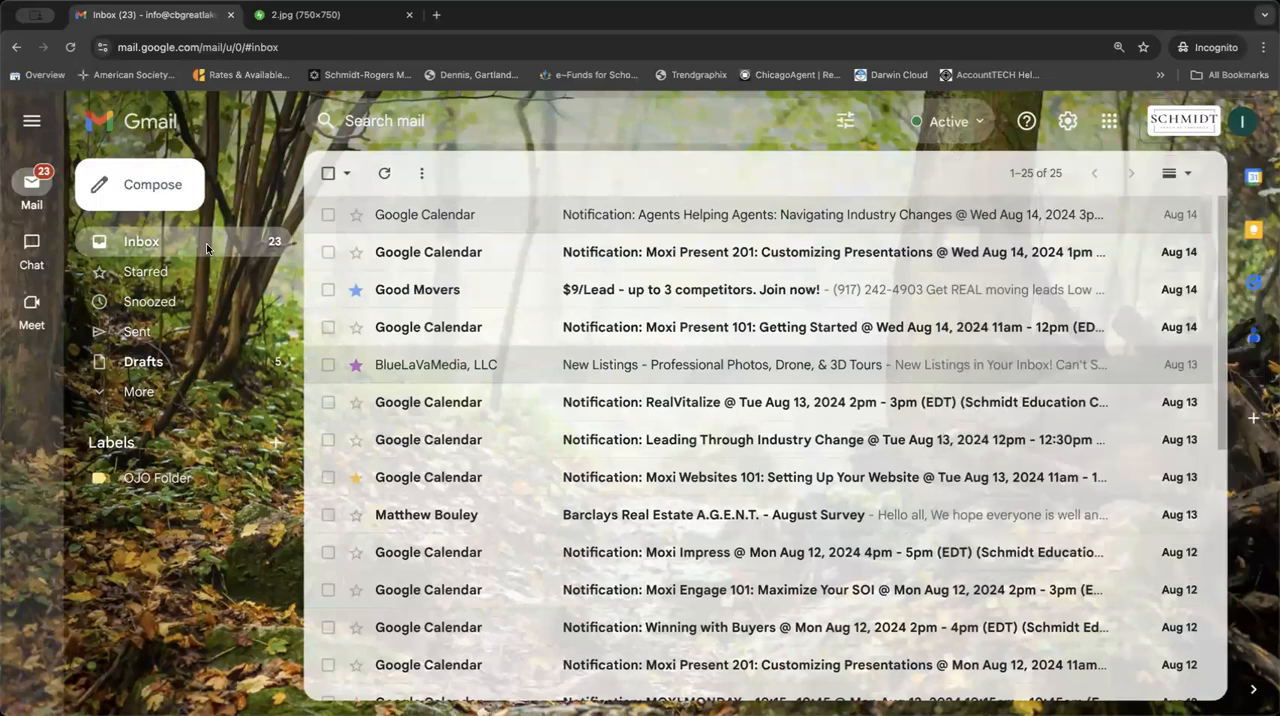
# Start an enlarged new message and insert the saved Test Template into it.
pyautogui.click(124, 185)
pyautogui.click(1176, 283)
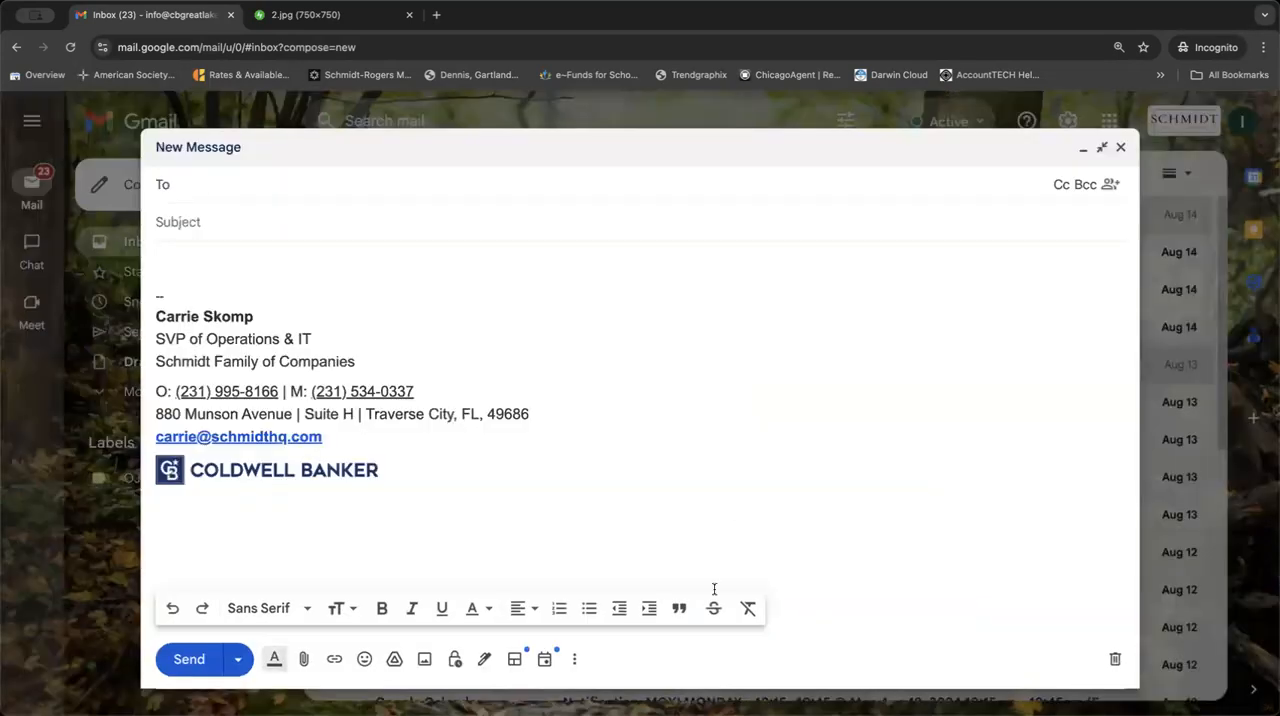
pyautogui.click(576, 662)
pyautogui.moveTo(694, 477)
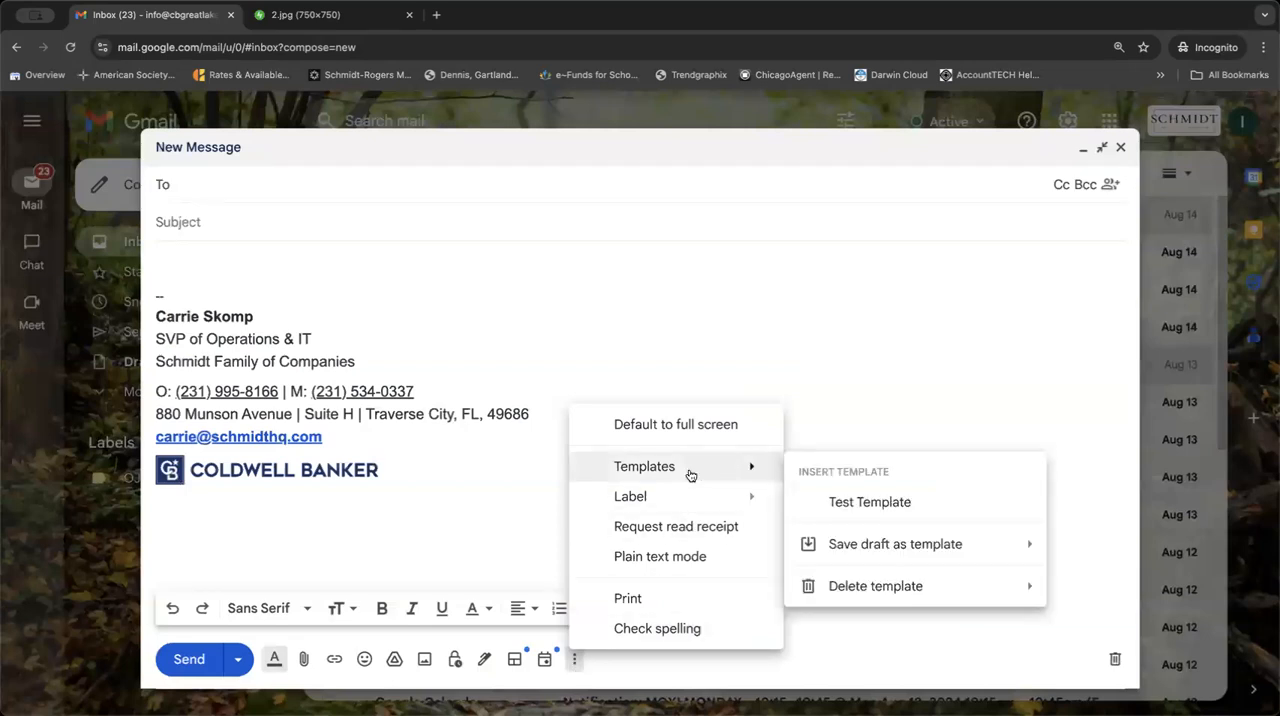
pyautogui.click(860, 502)
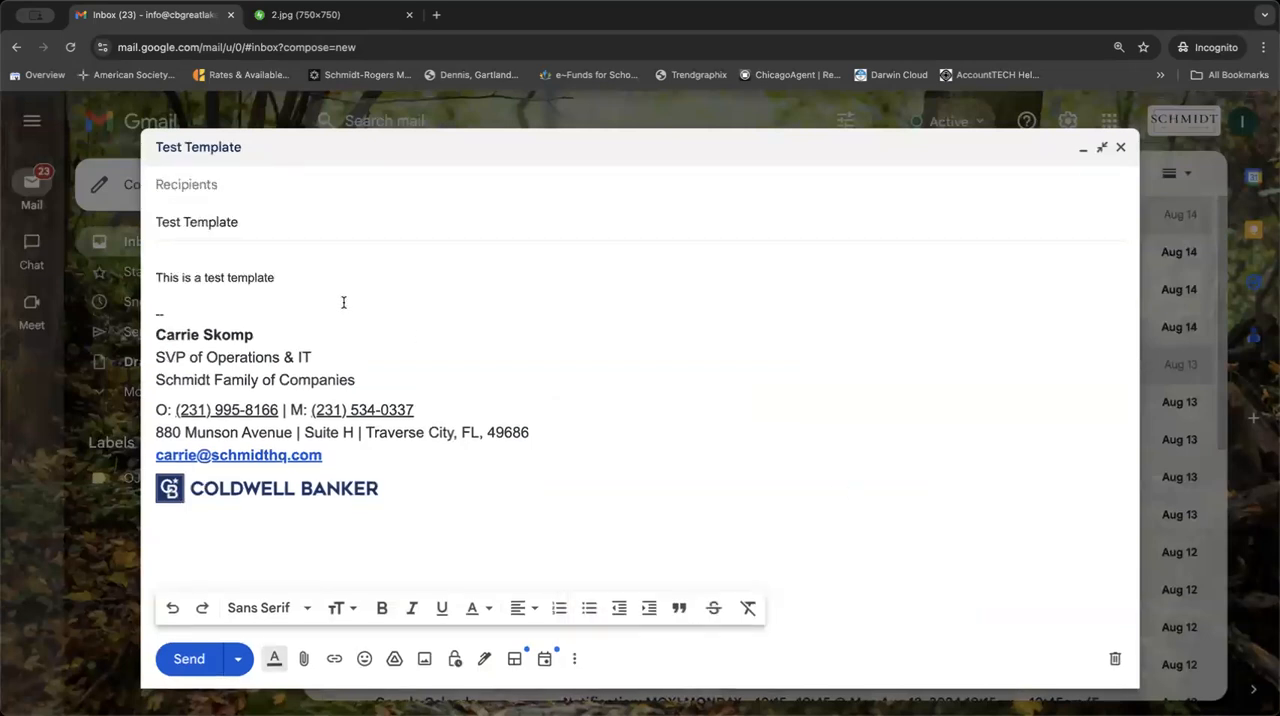
# Extend the body text to "This is a test template that I need to edit." and delete the signature block.
pyautogui.write('that I ')
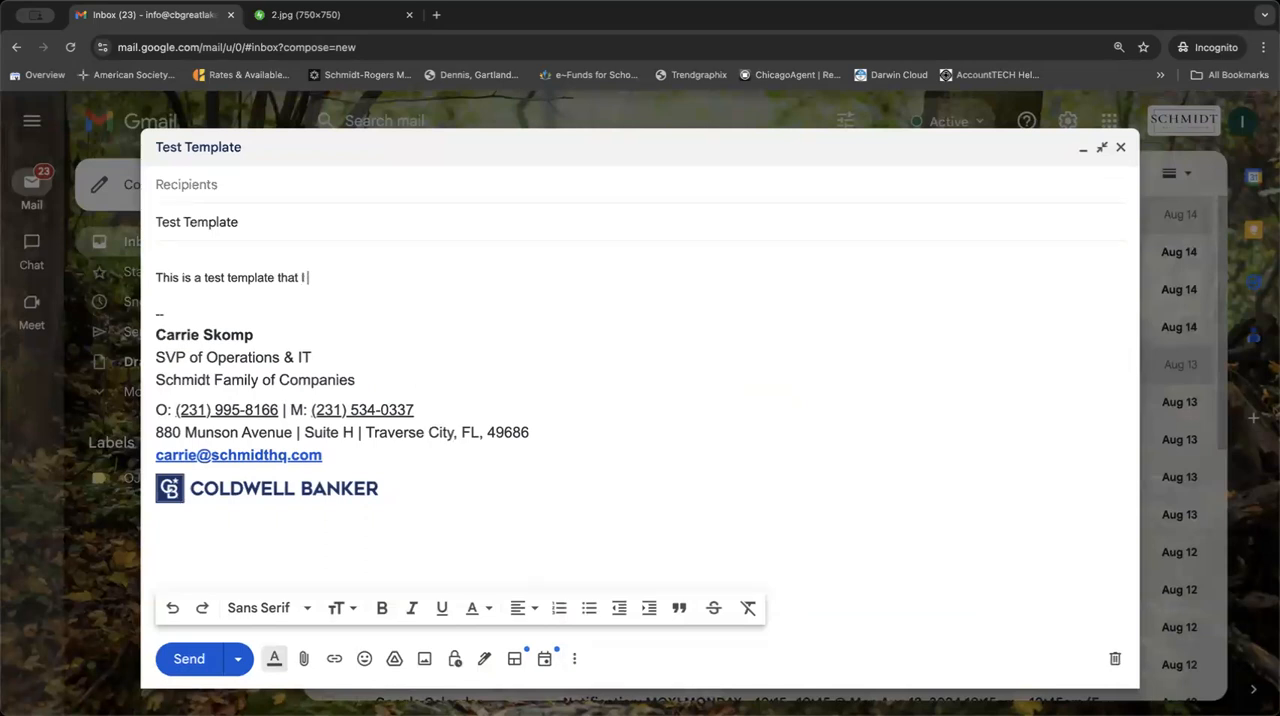
pyautogui.write('need to edit.')
pyautogui.moveTo(400, 483); pyautogui.dragTo(163, 314)
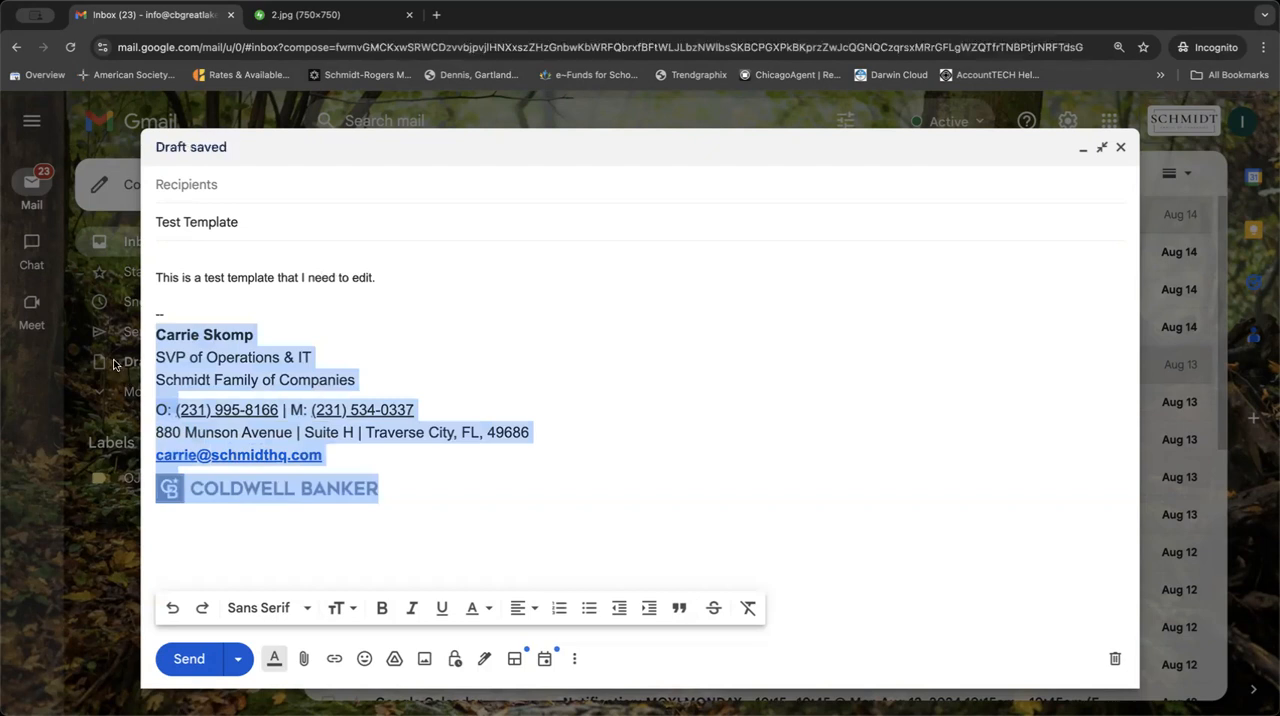
pyautogui.press('BackSpace')
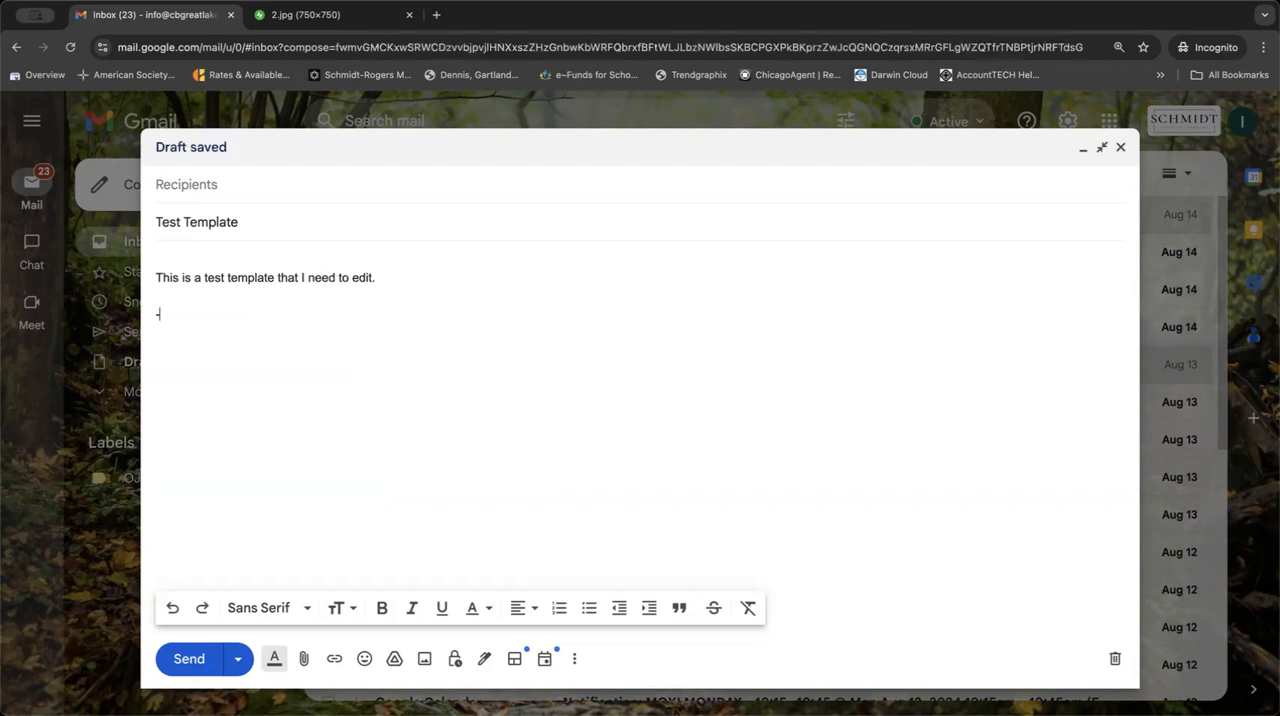
# Save the edited draft over the existing template "Test Template".
pyautogui.click(575, 659)
pyautogui.moveTo(709, 465)
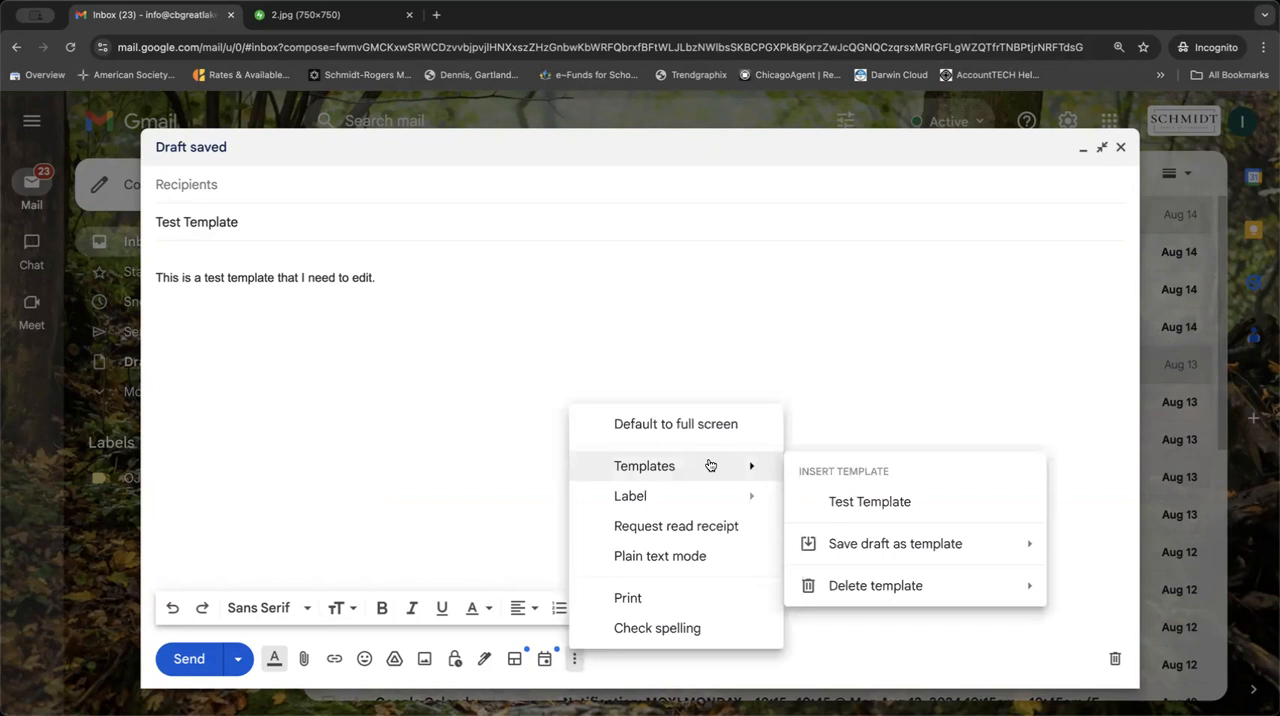
pyautogui.moveTo(868, 544)
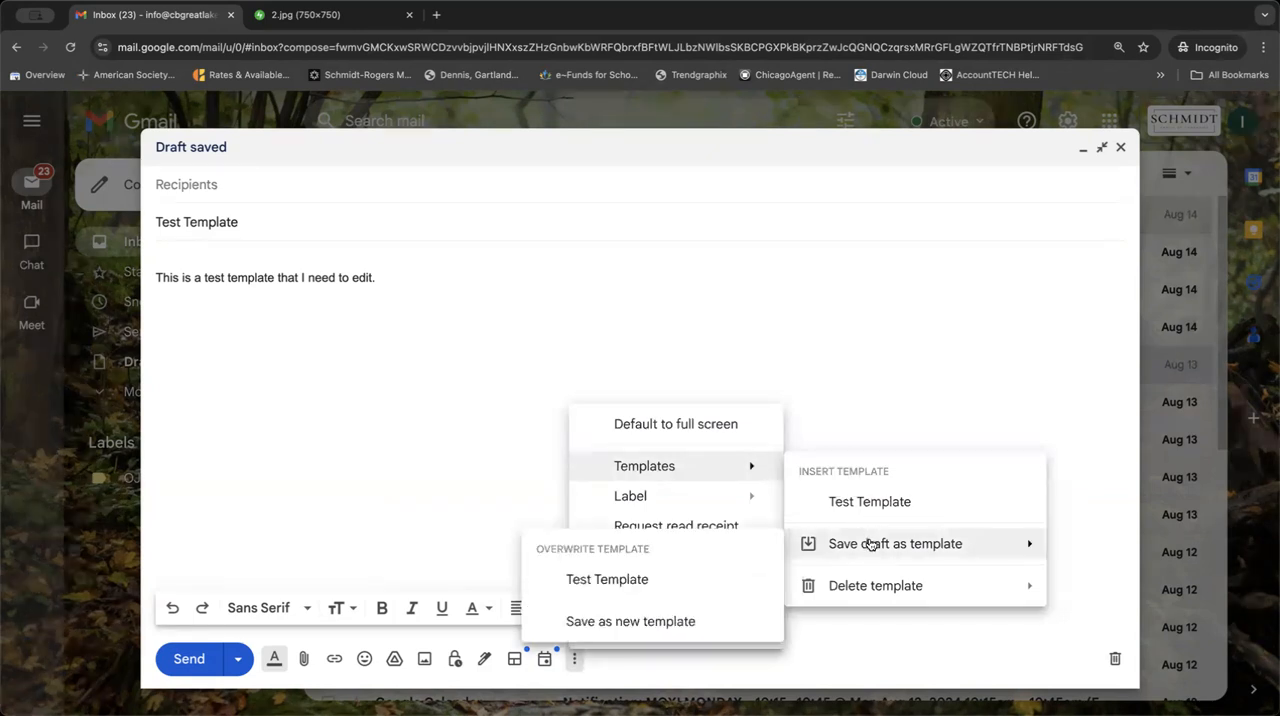
pyautogui.click(624, 584)
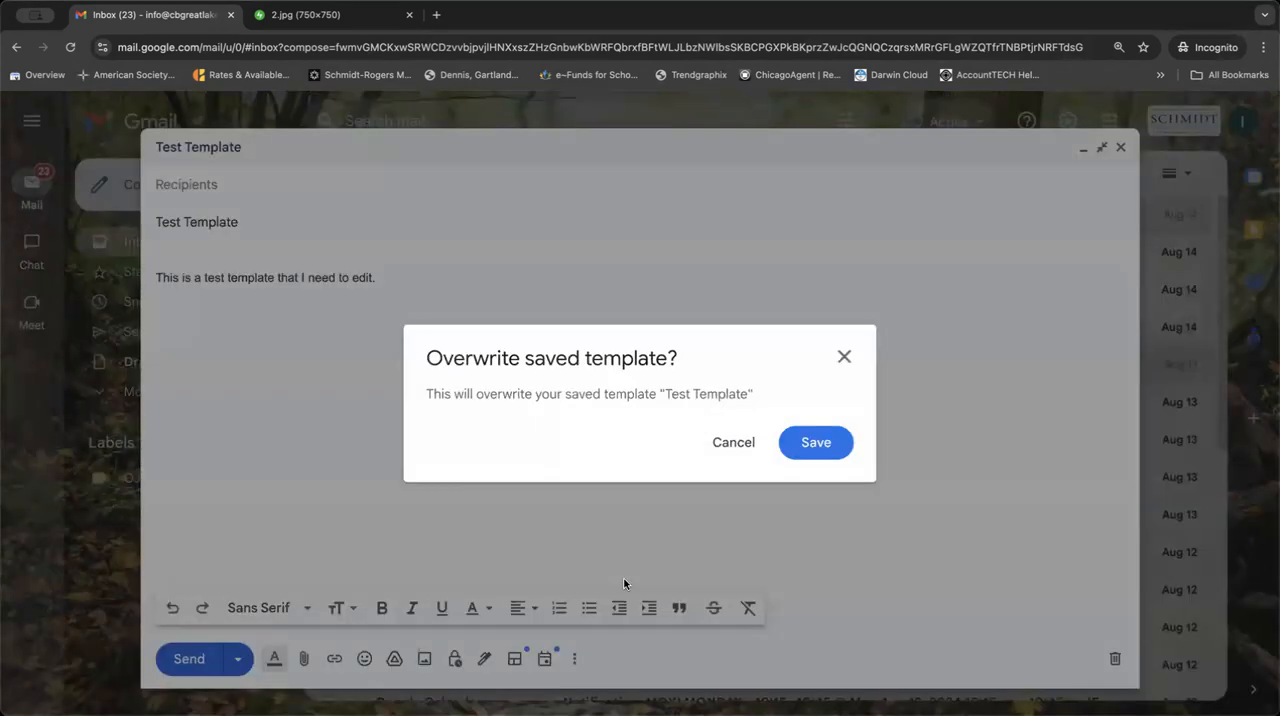
pyautogui.click(828, 441)
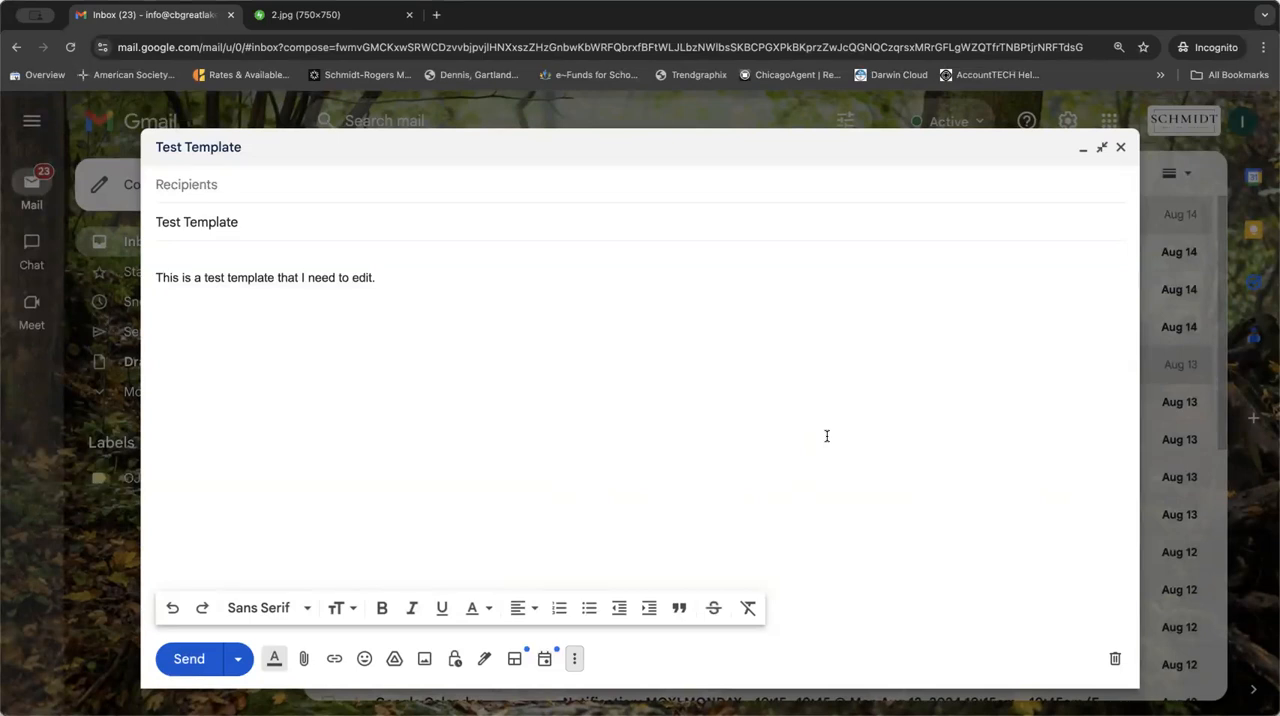
# Overwrite the saved "Test Template" with the draft once more and close the message.
pyautogui.click(574, 658)
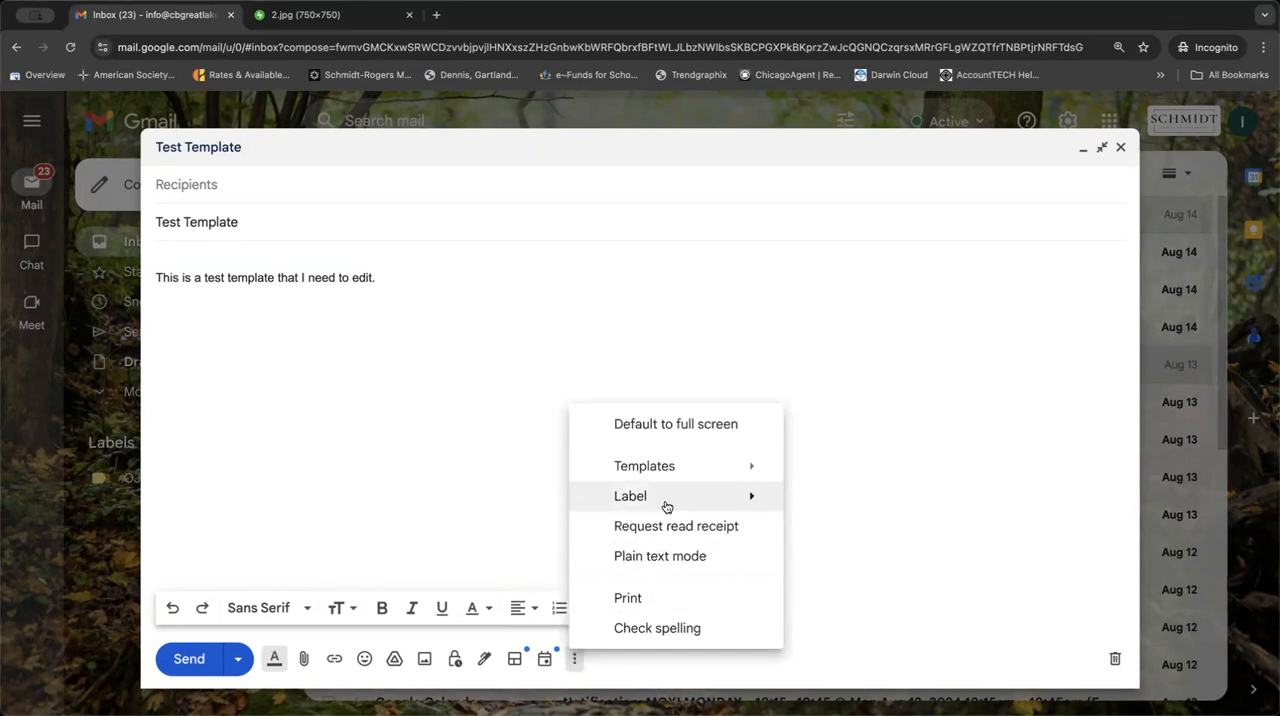
pyautogui.moveTo(669, 474)
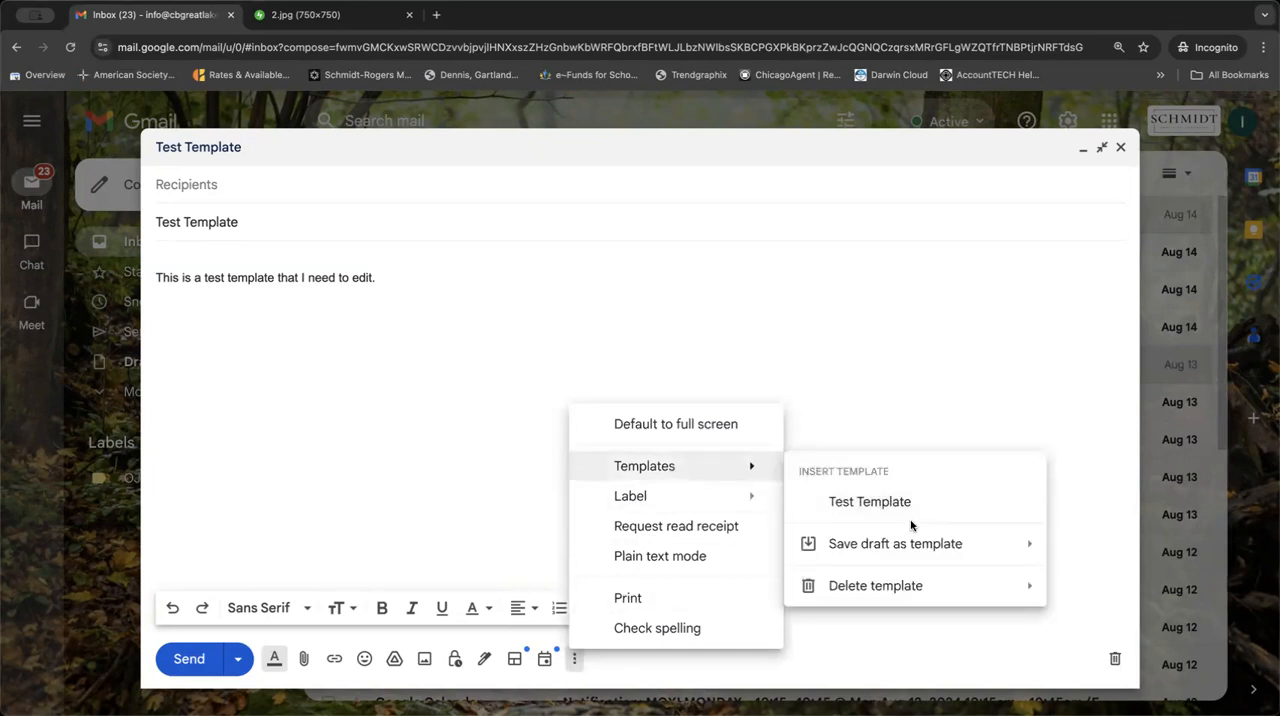
pyautogui.moveTo(934, 545)
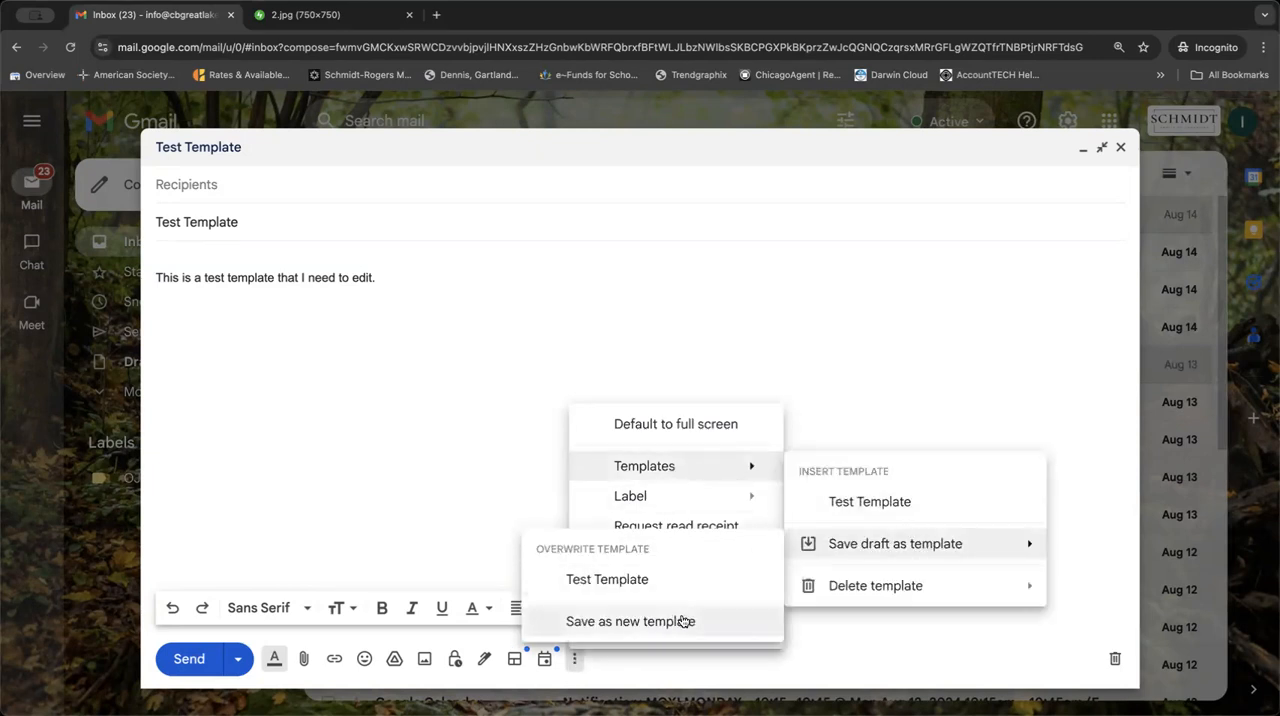
pyautogui.click(675, 581)
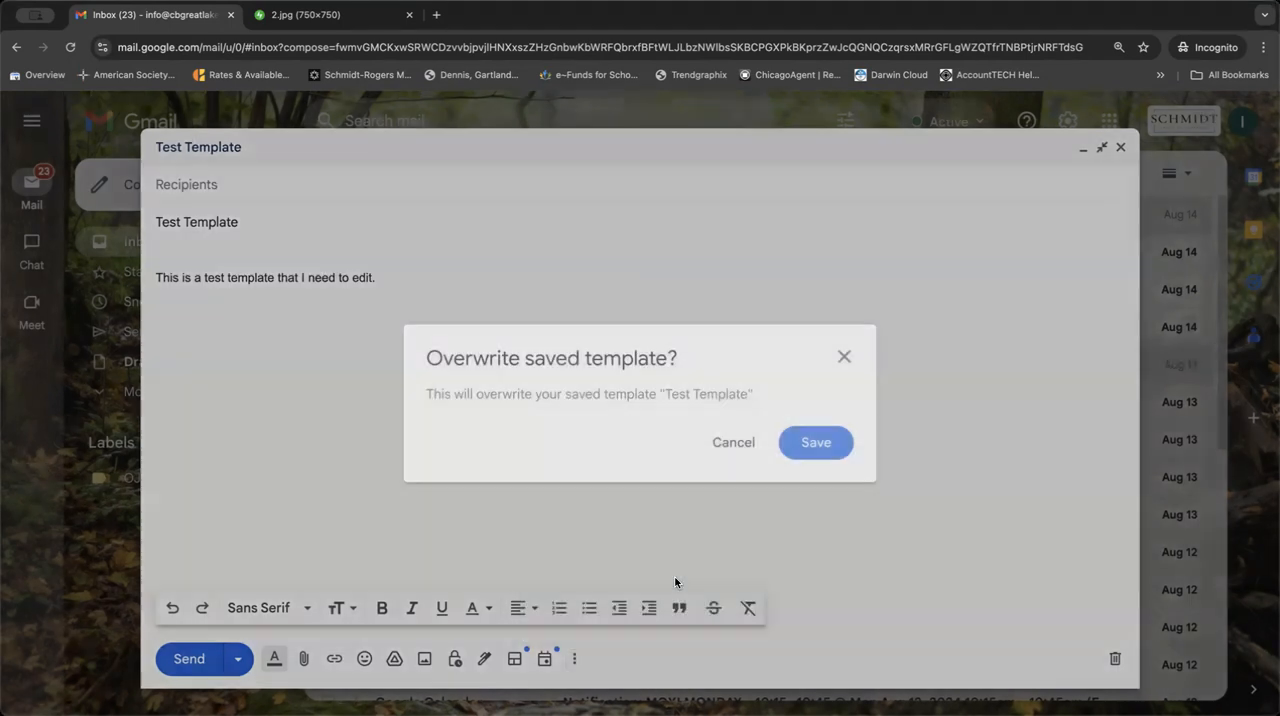
pyautogui.click(824, 440)
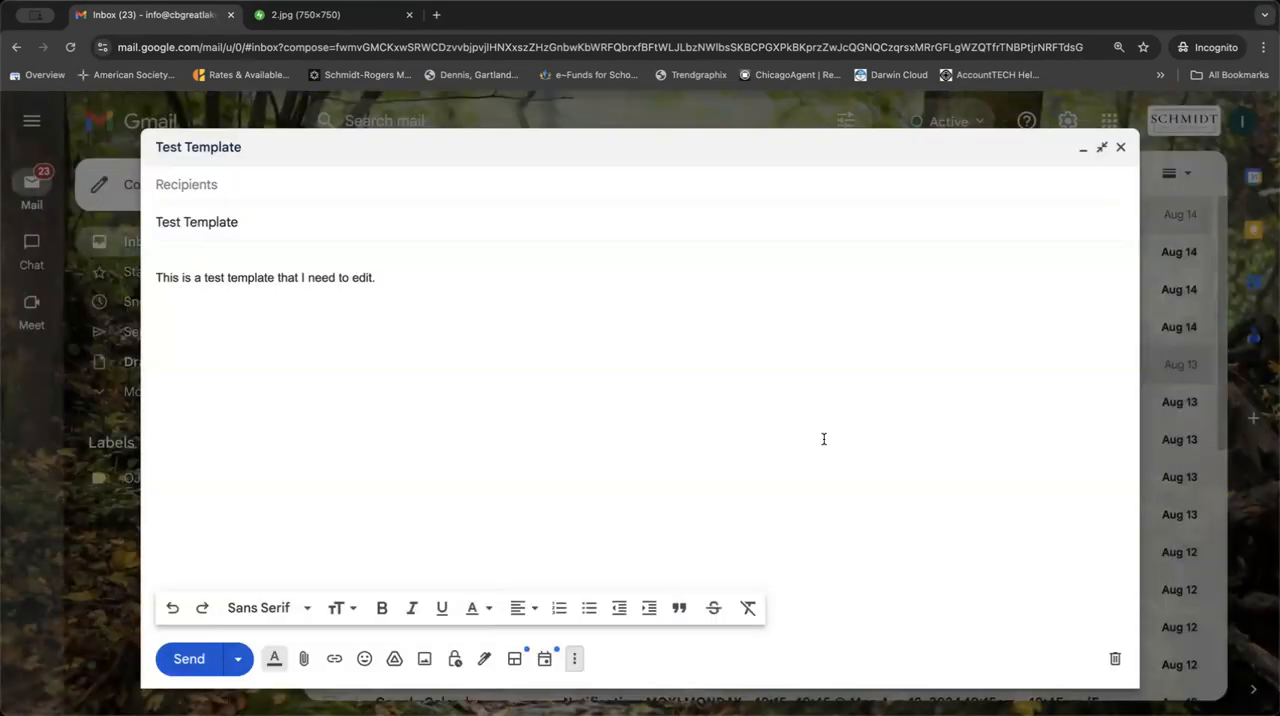
pyautogui.click(1120, 147)
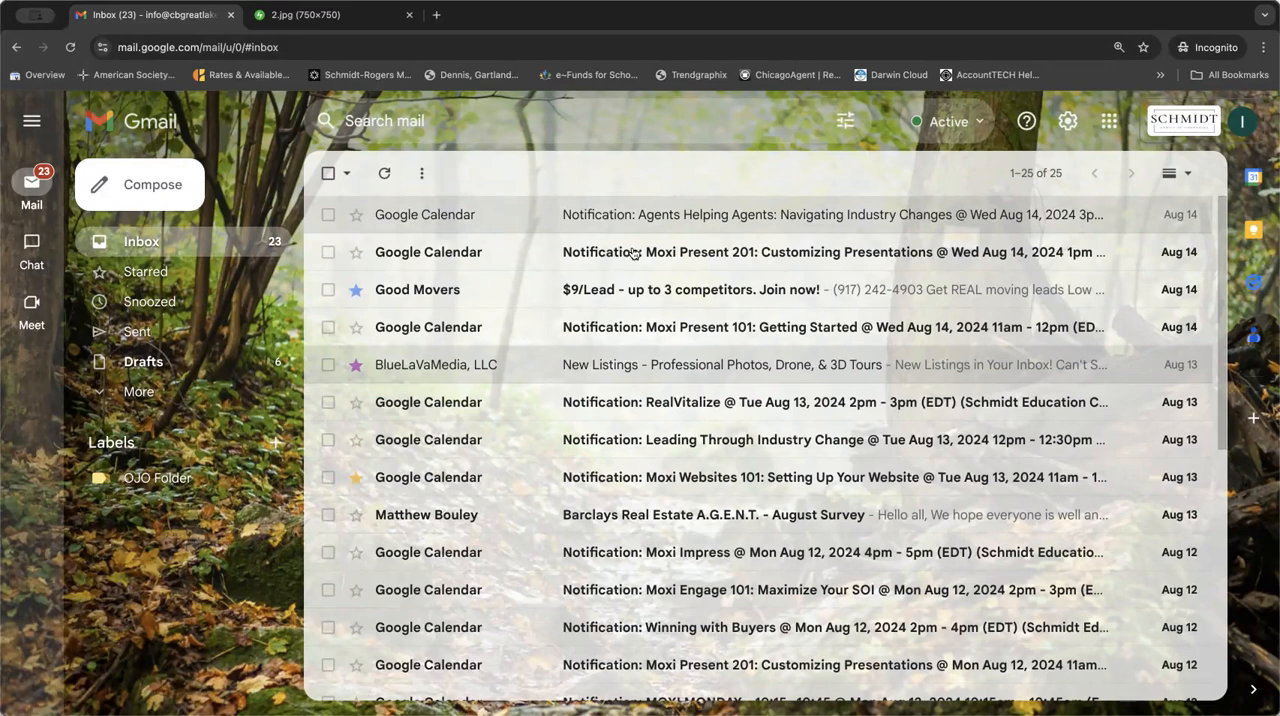
# Review the inbox type and reading pane options in quick settings, and view the category tabs available for the Default inbox.
pyautogui.click(1068, 121)
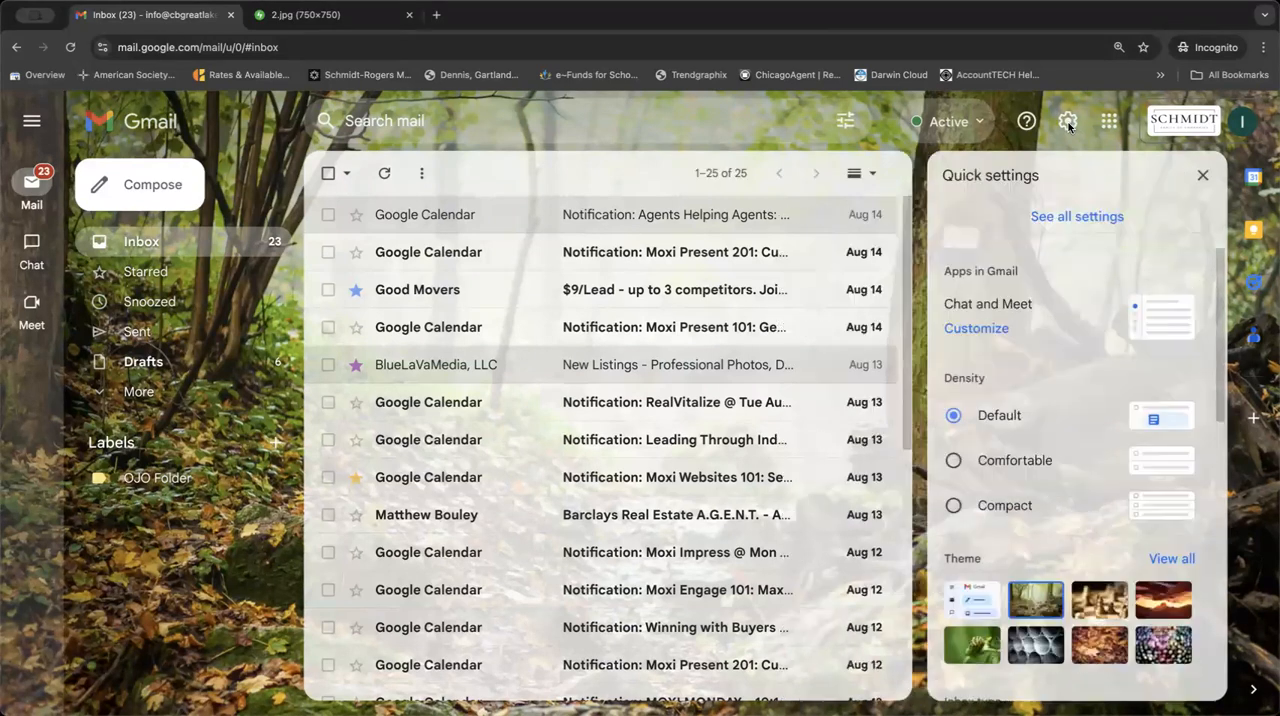
pyautogui.scroll(-8, 1020, 560)
pyautogui.scroll(2, 1030, 471)
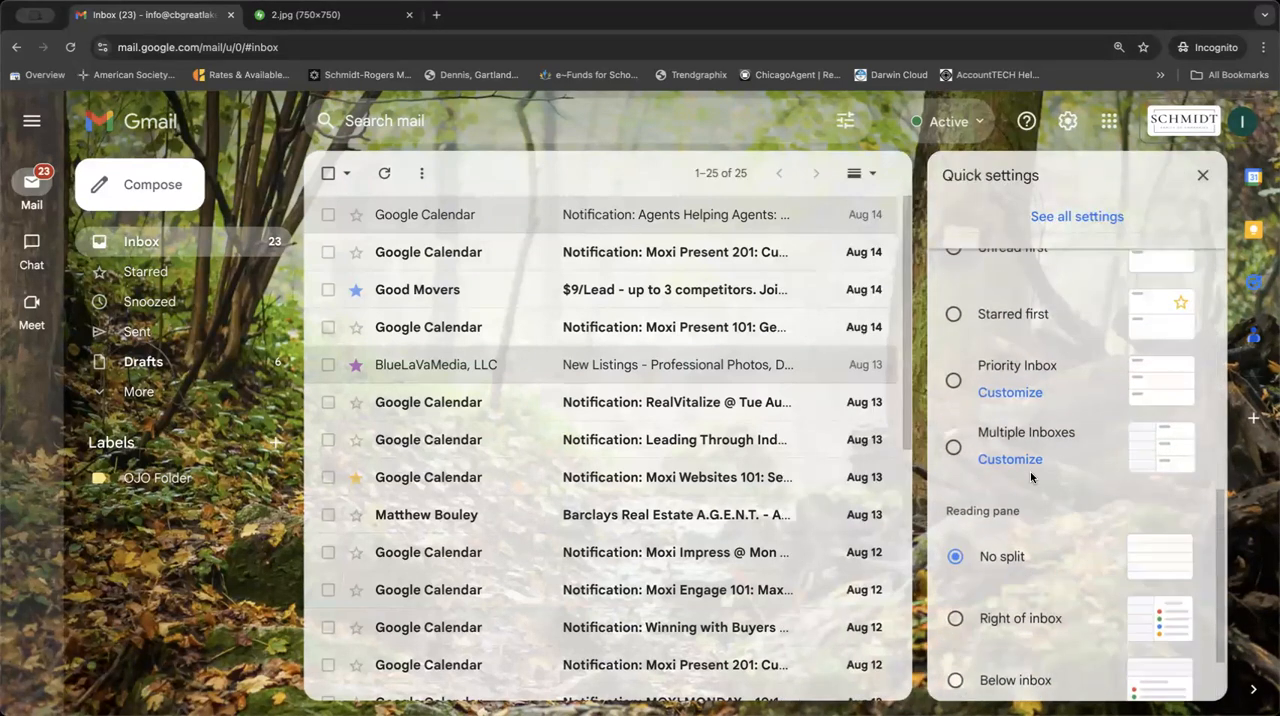
pyautogui.scroll(2, 1084, 372)
pyautogui.scroll(1, 1084, 372)
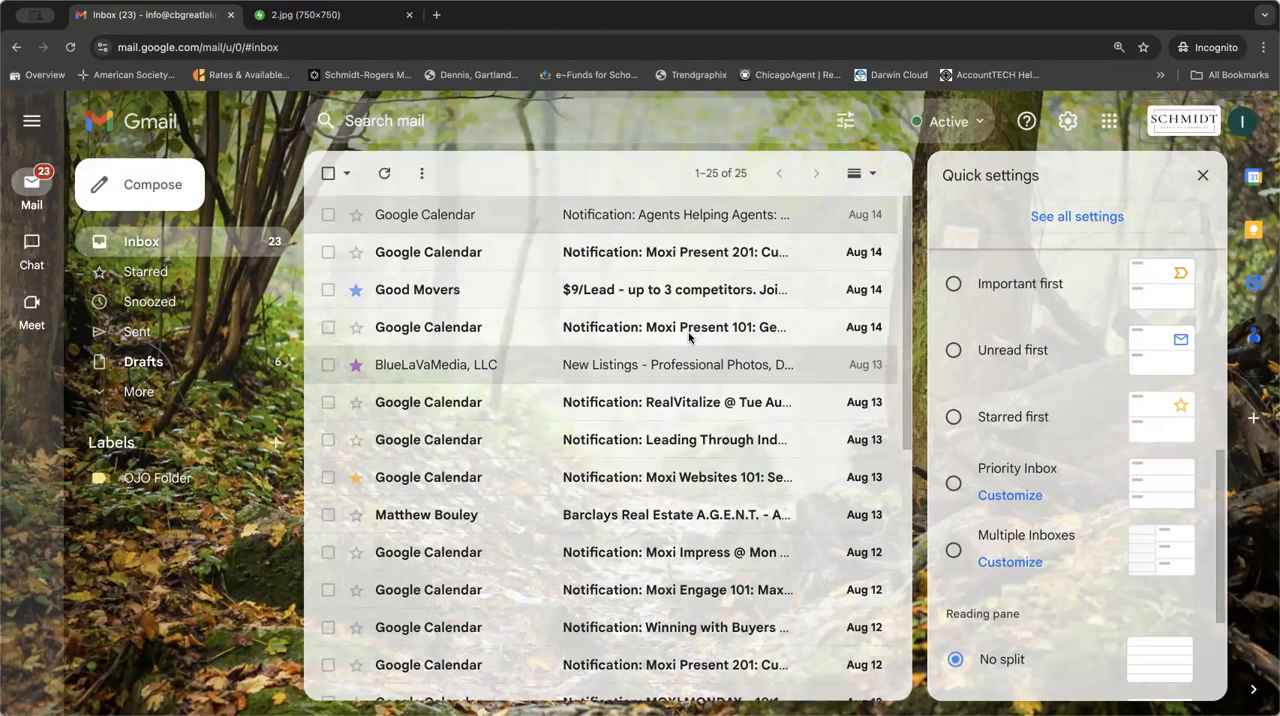
pyautogui.scroll(3, 1057, 505)
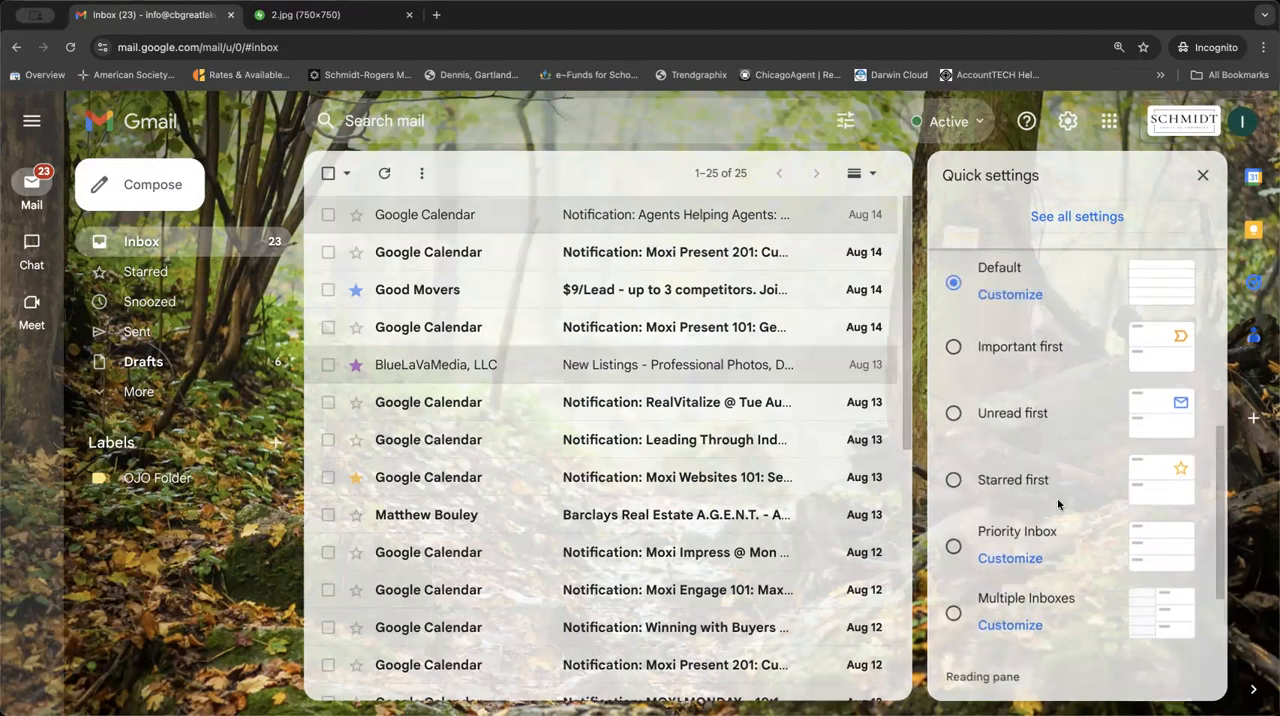
pyautogui.scroll(1, 1057, 498)
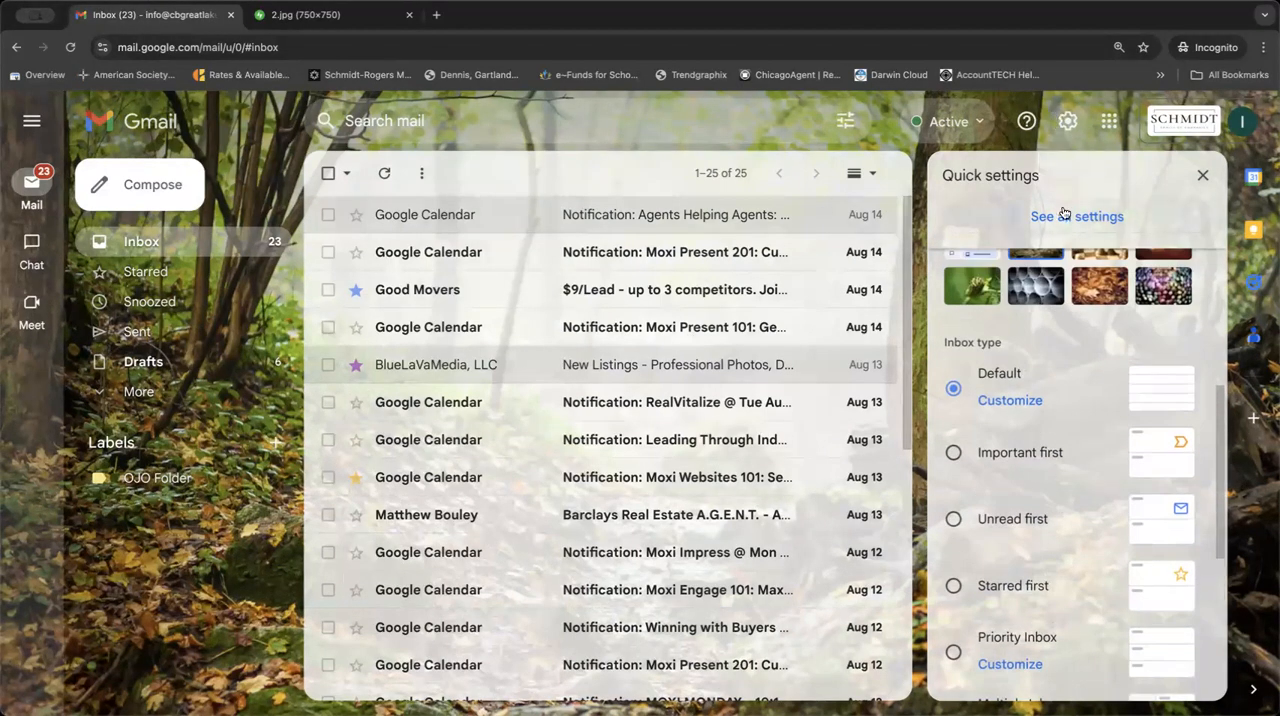
pyautogui.click(1006, 401)
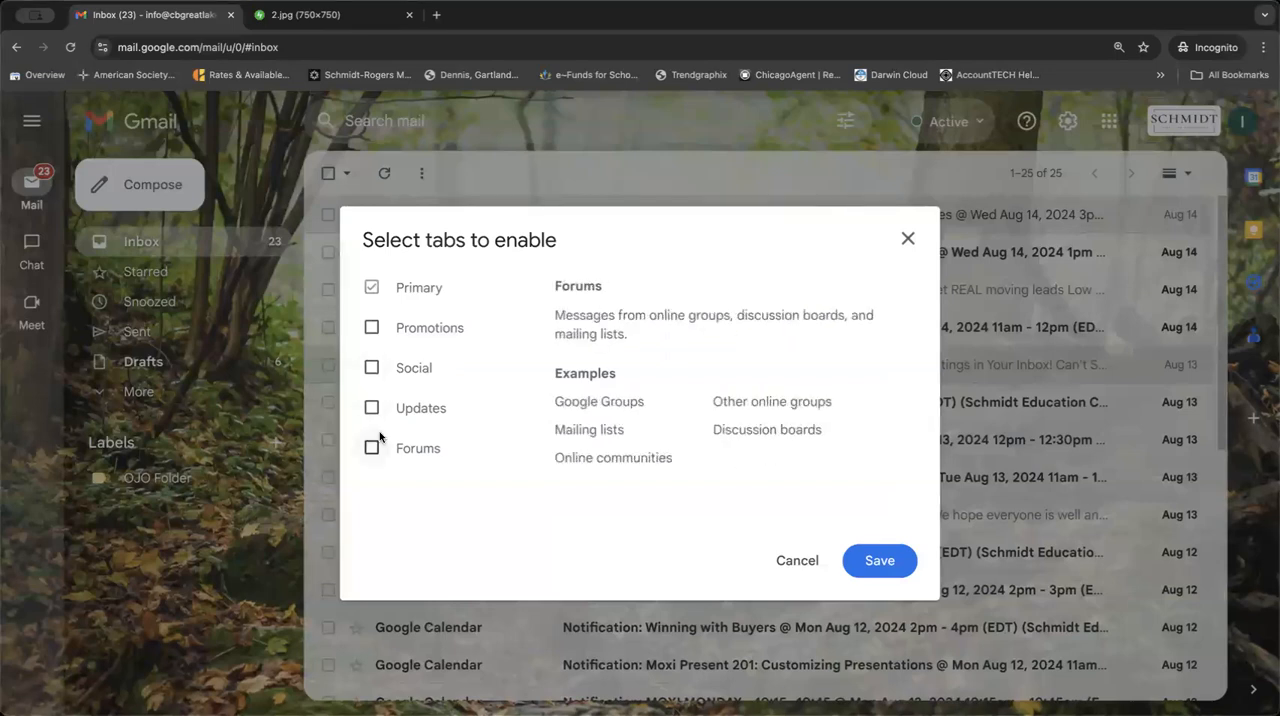
pyautogui.click(907, 238)
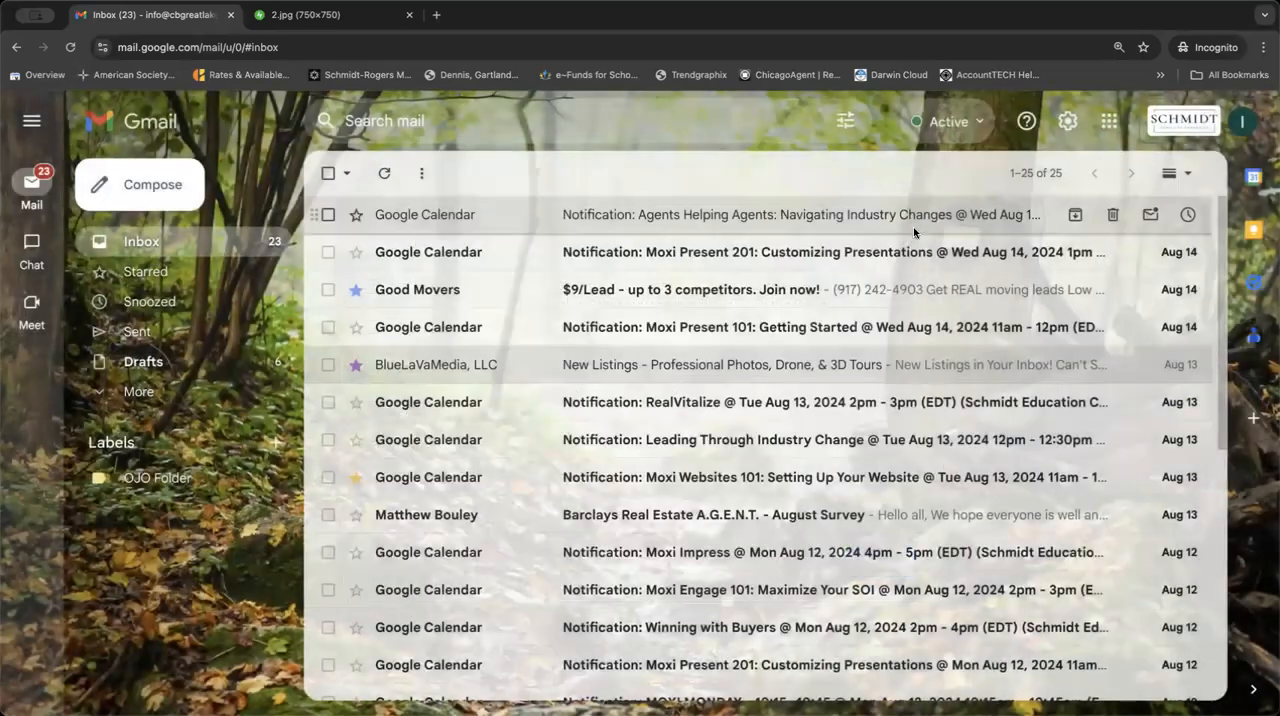
# Reopen the Default inbox type's customization, examine how message categories show as inbox tabs, and close it without changes.
pyautogui.click(1068, 121)
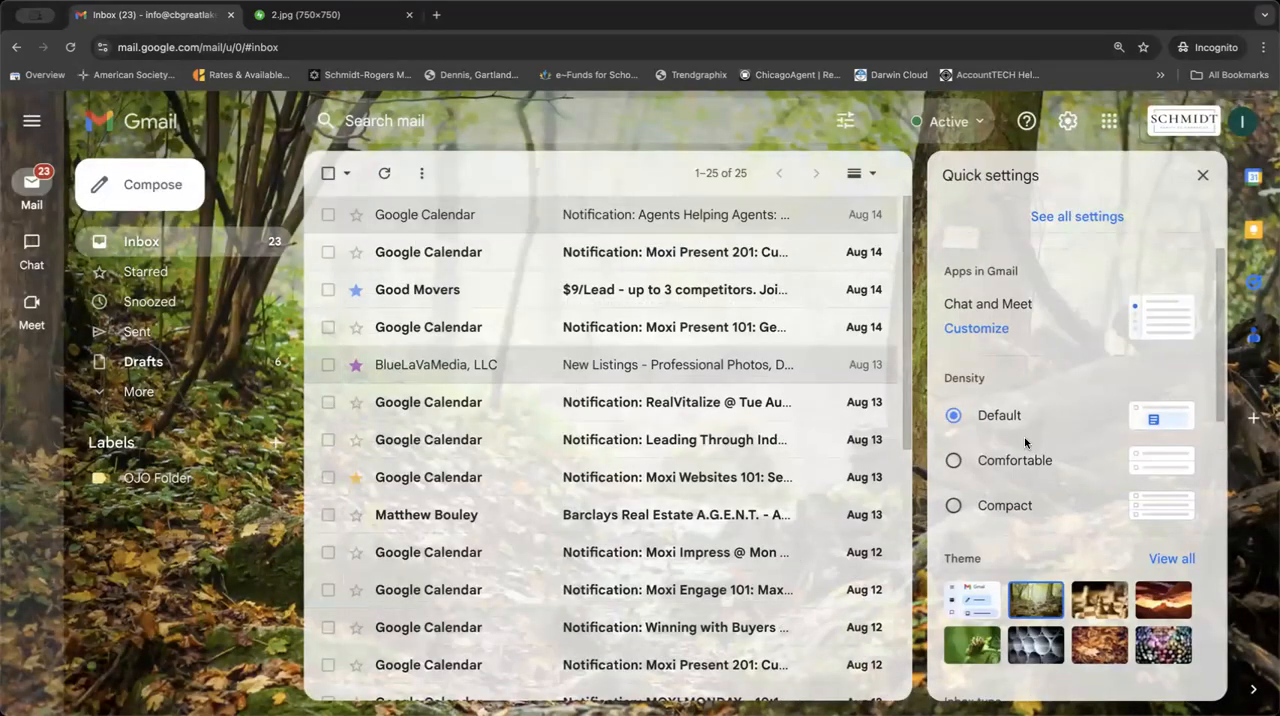
pyautogui.scroll(-1, 1028, 445)
pyautogui.scroll(-4, 1033, 413)
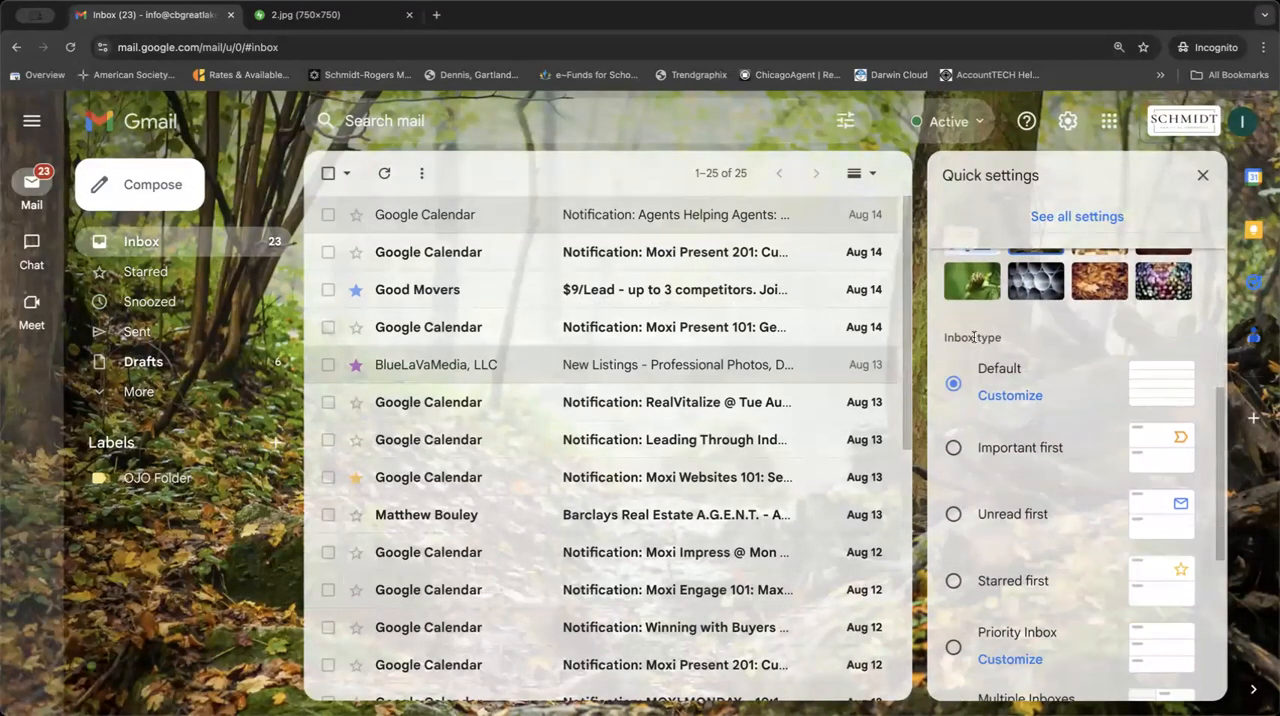
pyautogui.click(1010, 396)
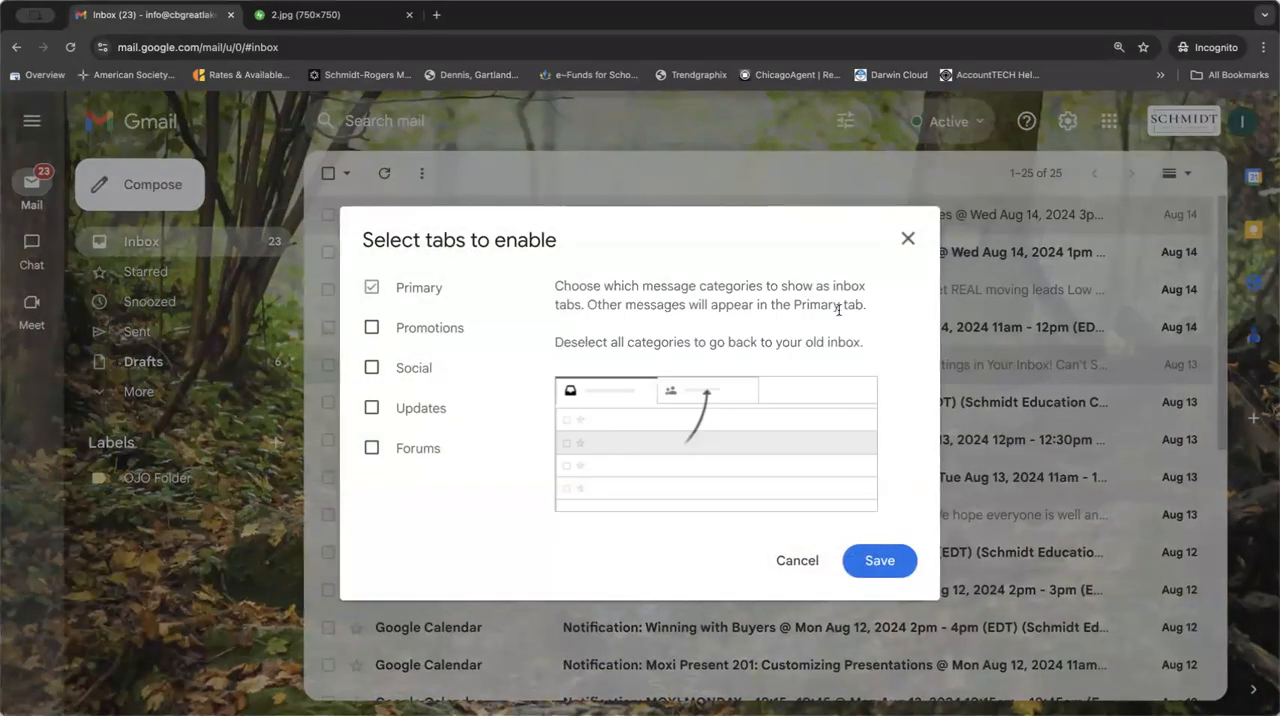
pyautogui.click(908, 240)
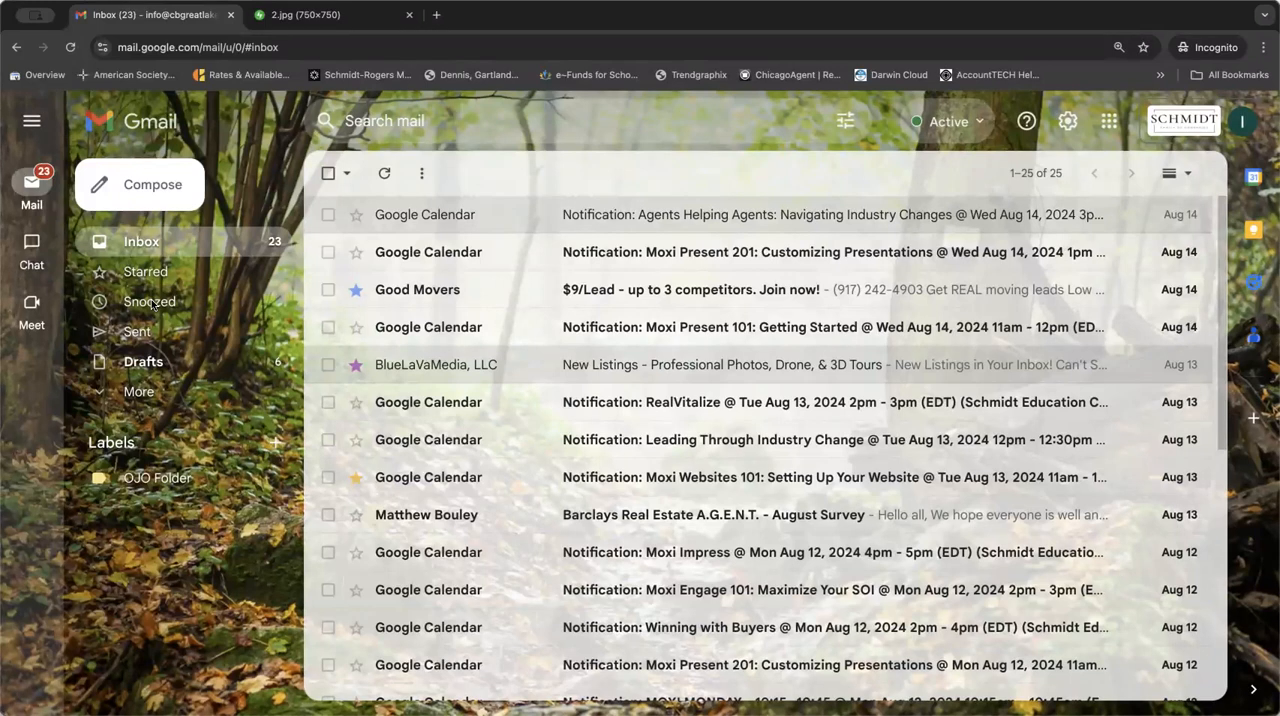
# Turn on the vacation responder with the subject "Out of Office - Traveling in Region", save the settings, and end the responder from the inbox.
pyautogui.click(1067, 122)
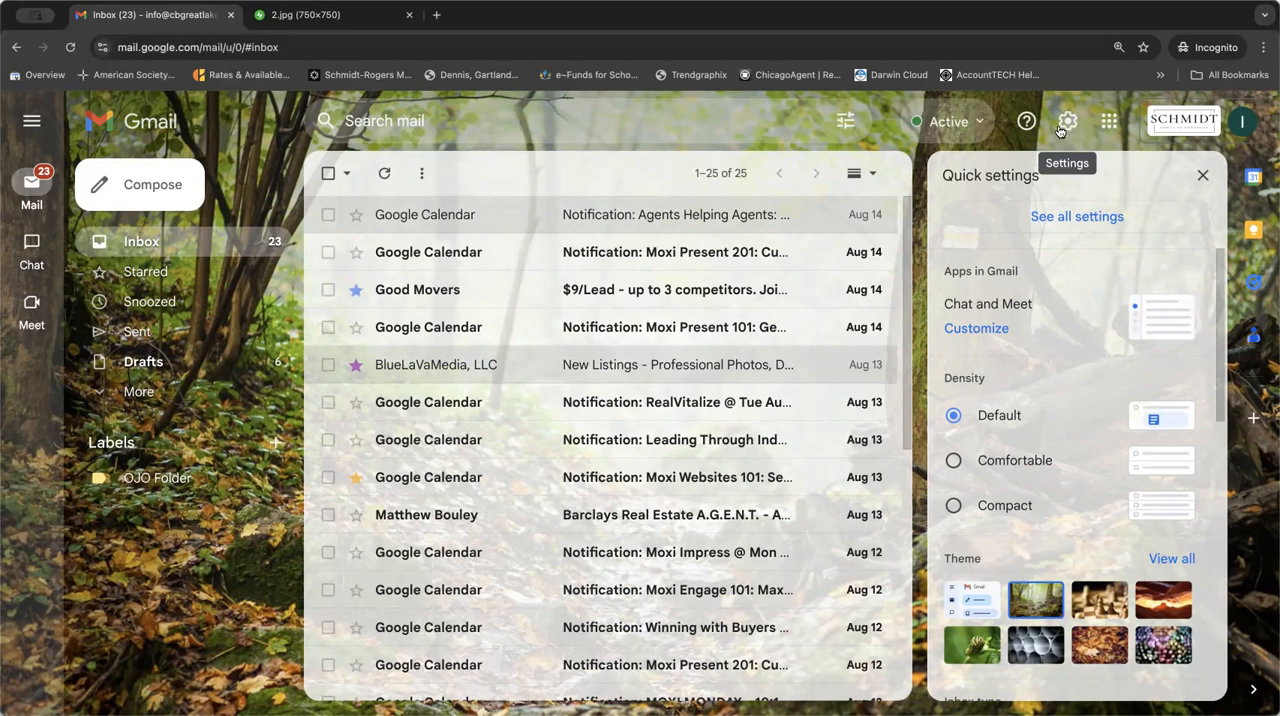
pyautogui.click(1064, 218)
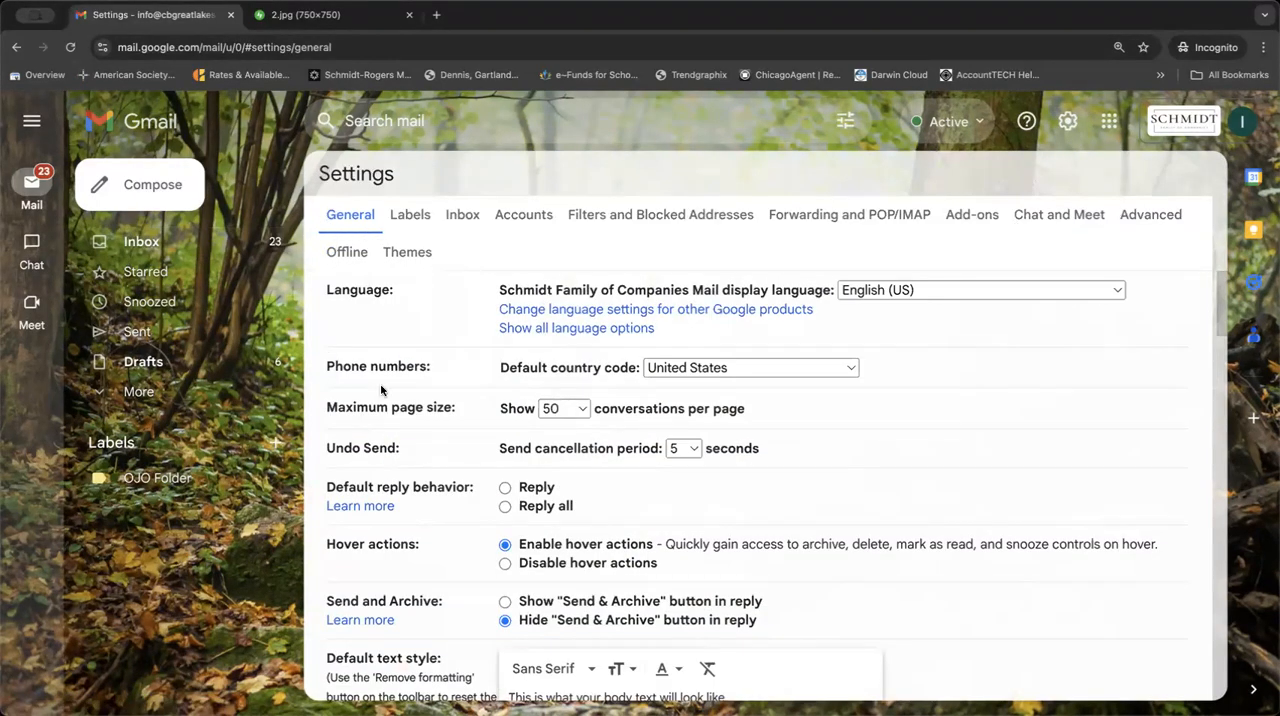
pyautogui.scroll(-10, 377, 391)
pyautogui.scroll(-10, 435, 590)
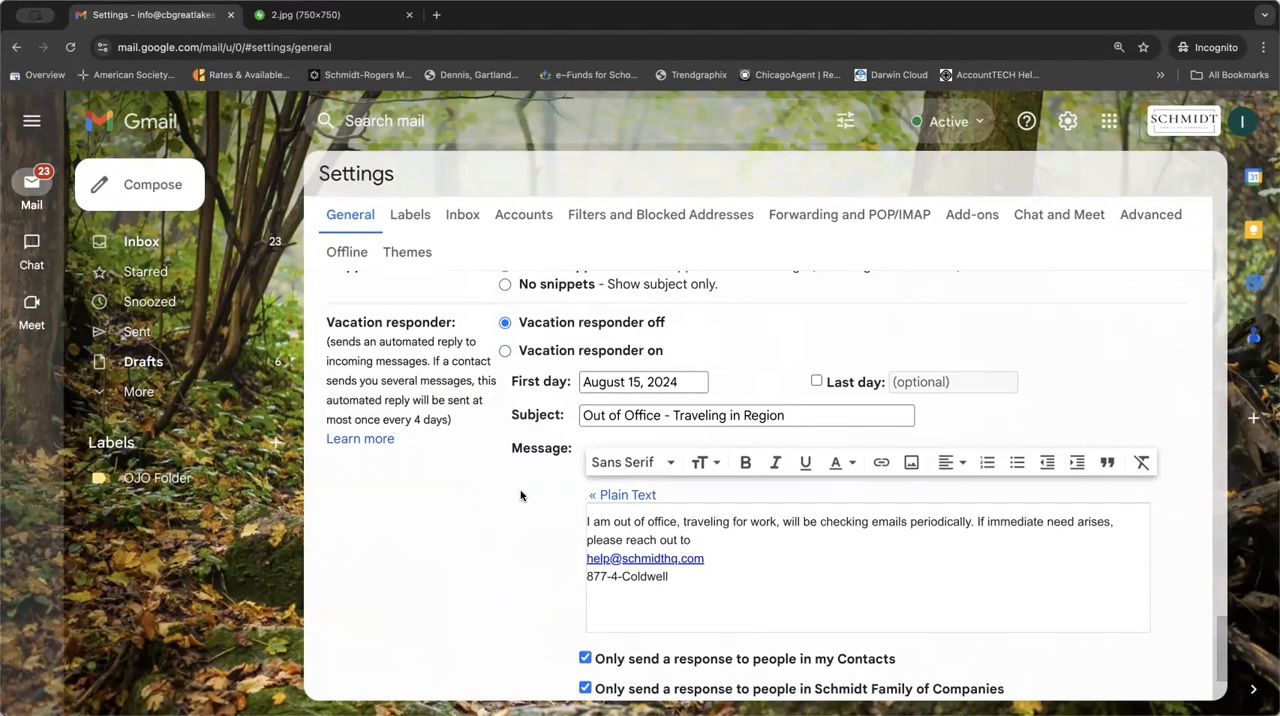
pyautogui.click(504, 350)
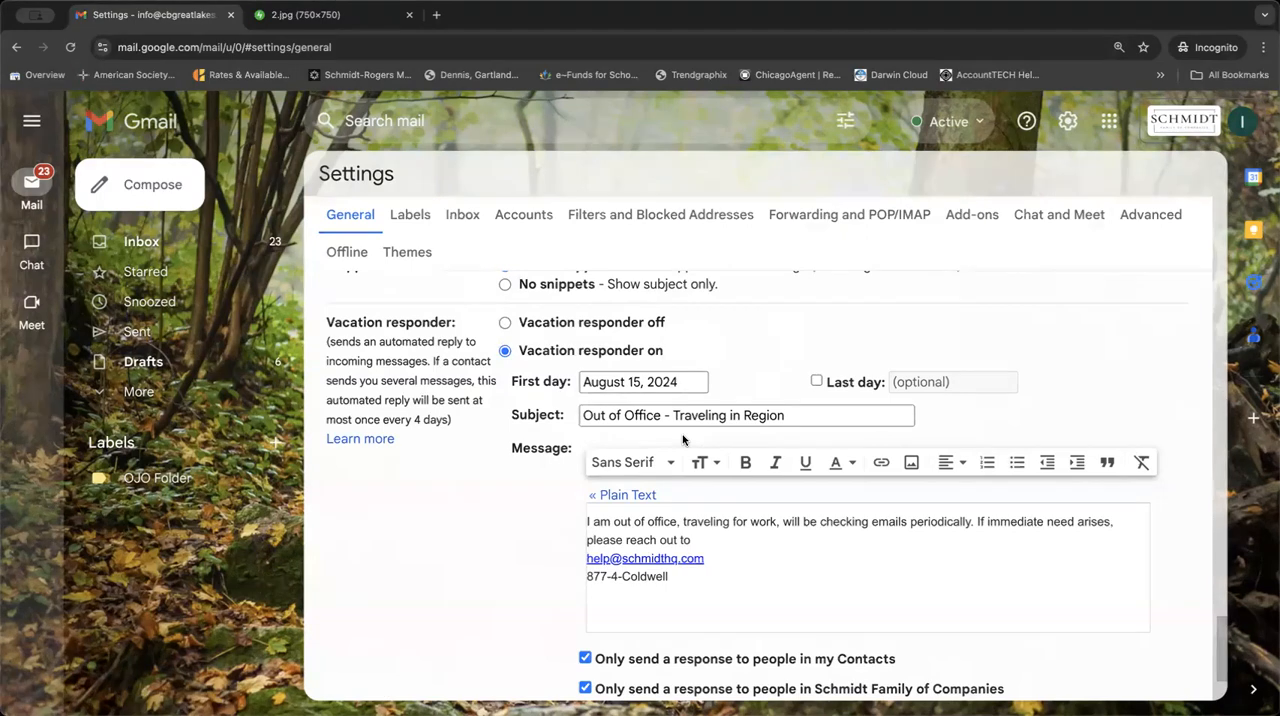
pyautogui.scroll(-1, 717, 598)
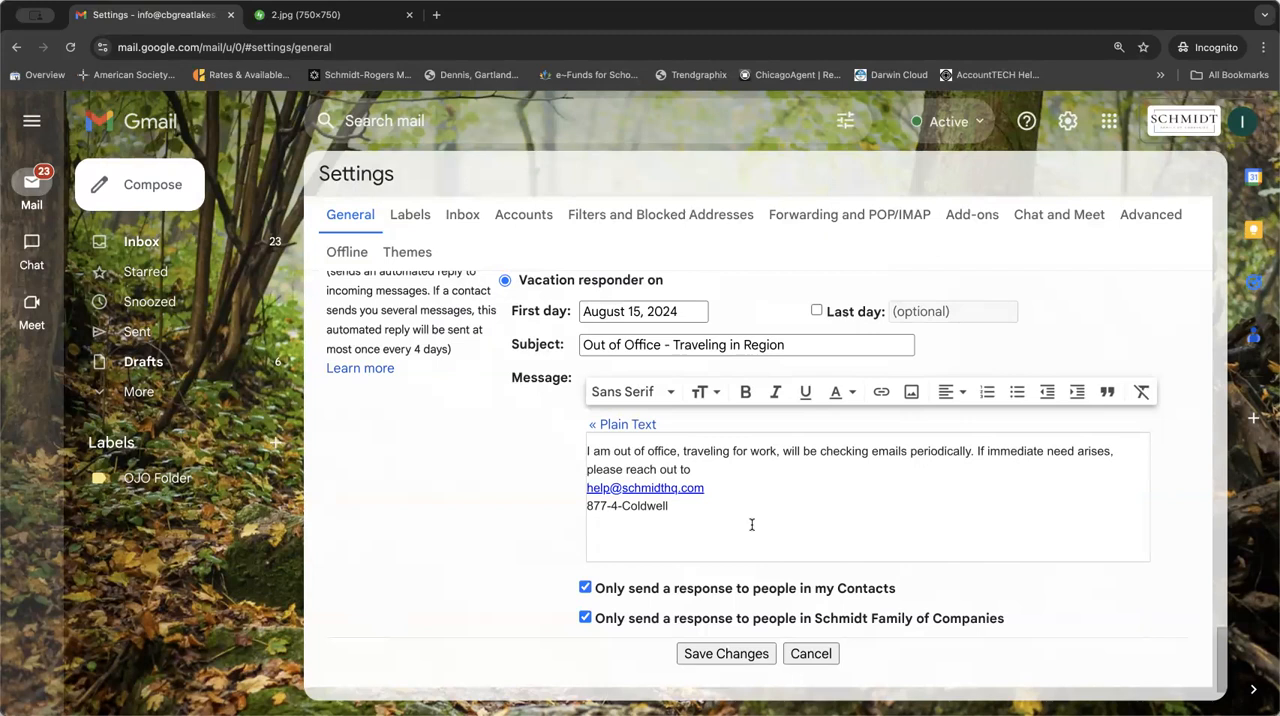
pyautogui.scroll(-1, 752, 524)
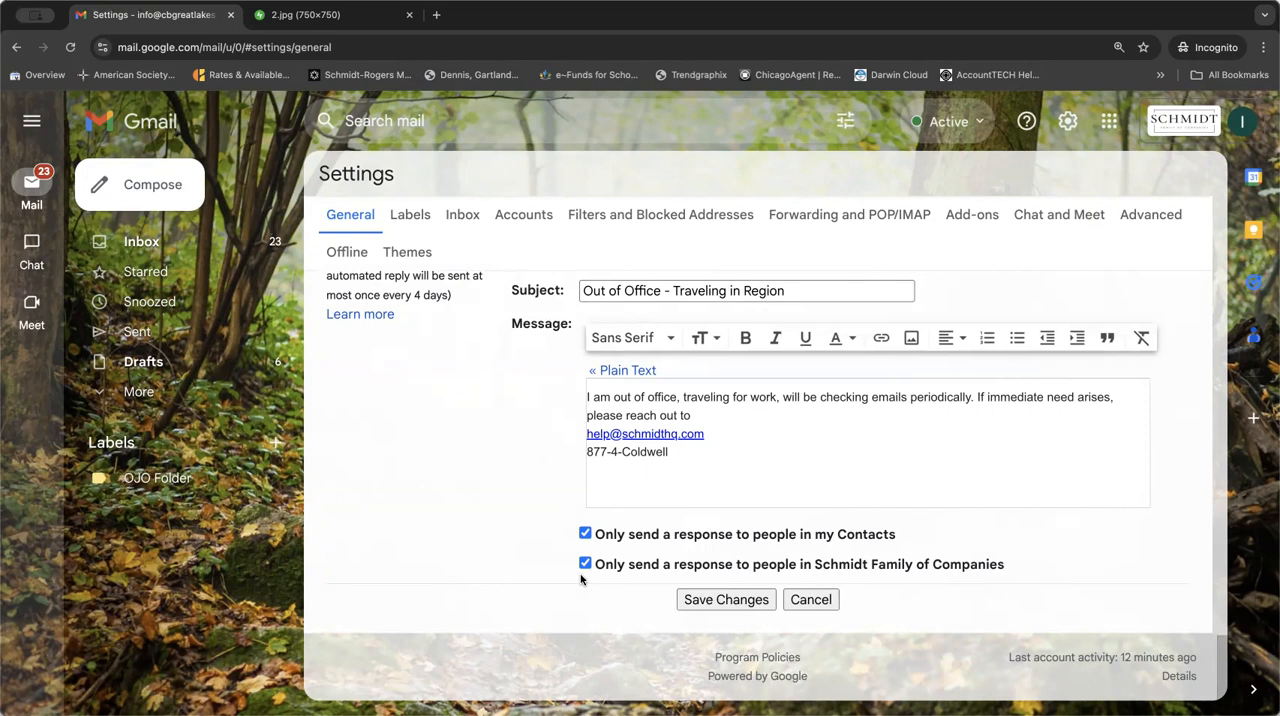
pyautogui.click(722, 602)
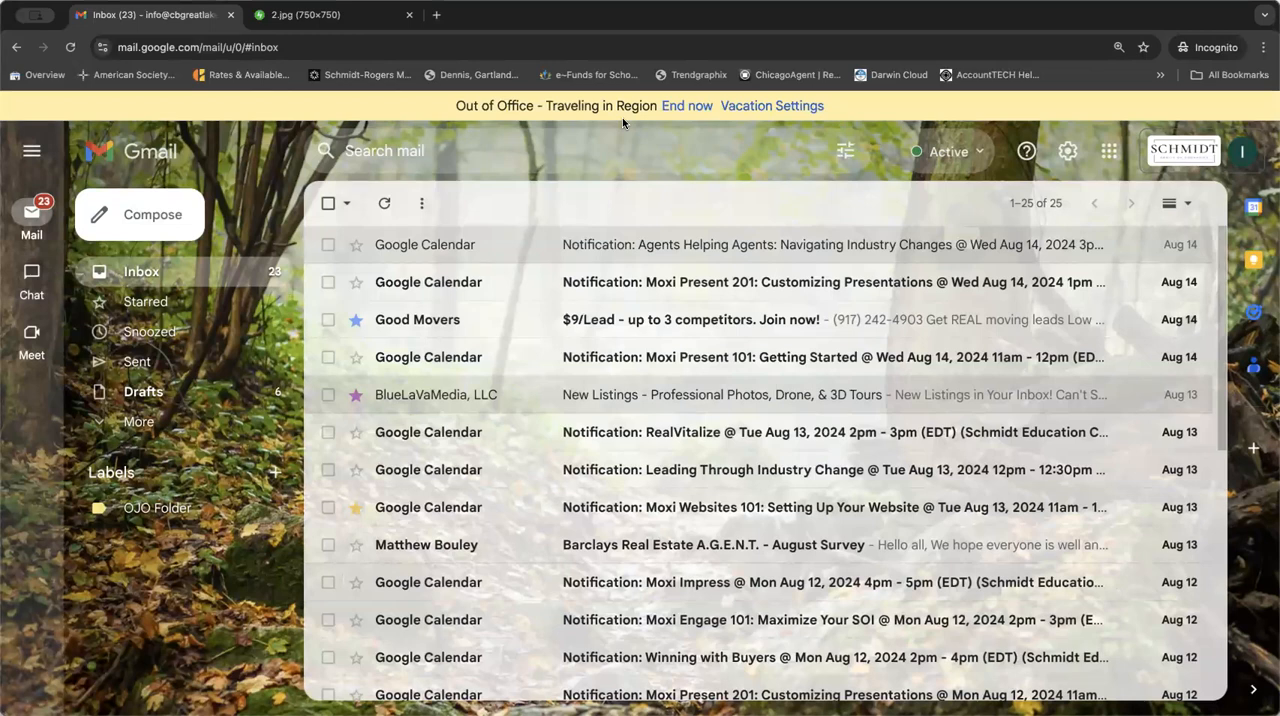
pyautogui.click(685, 105)
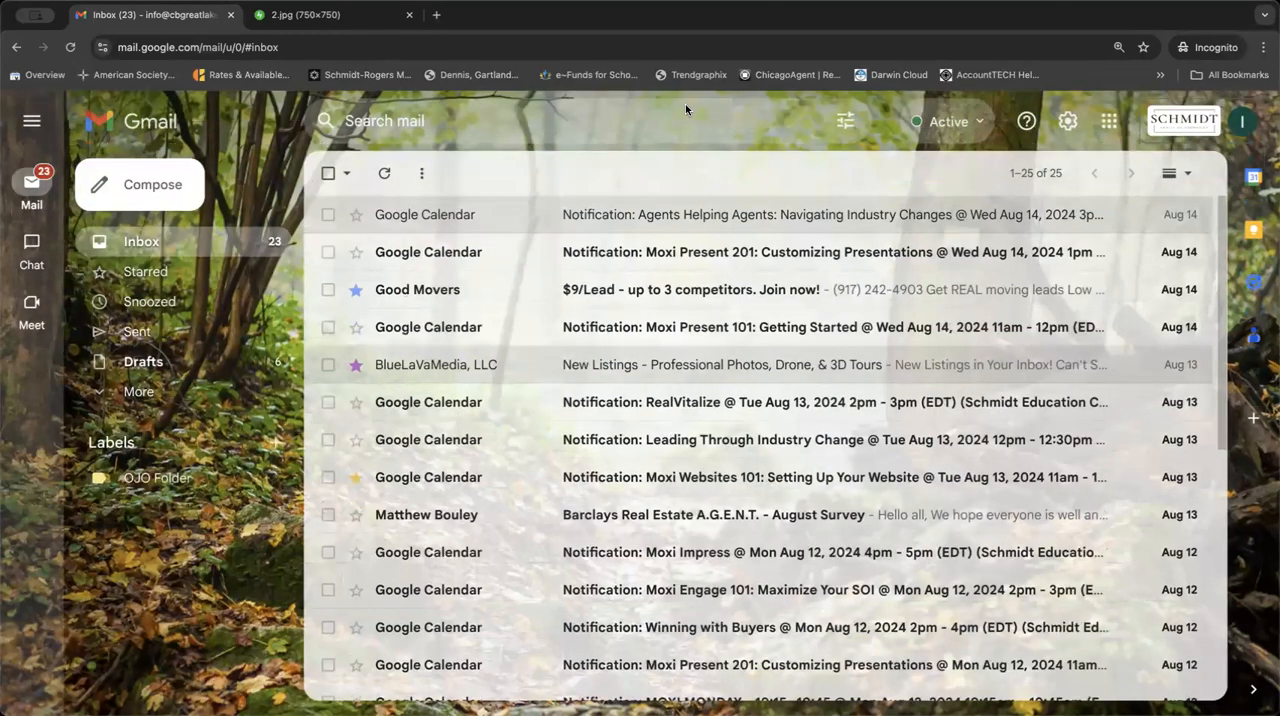